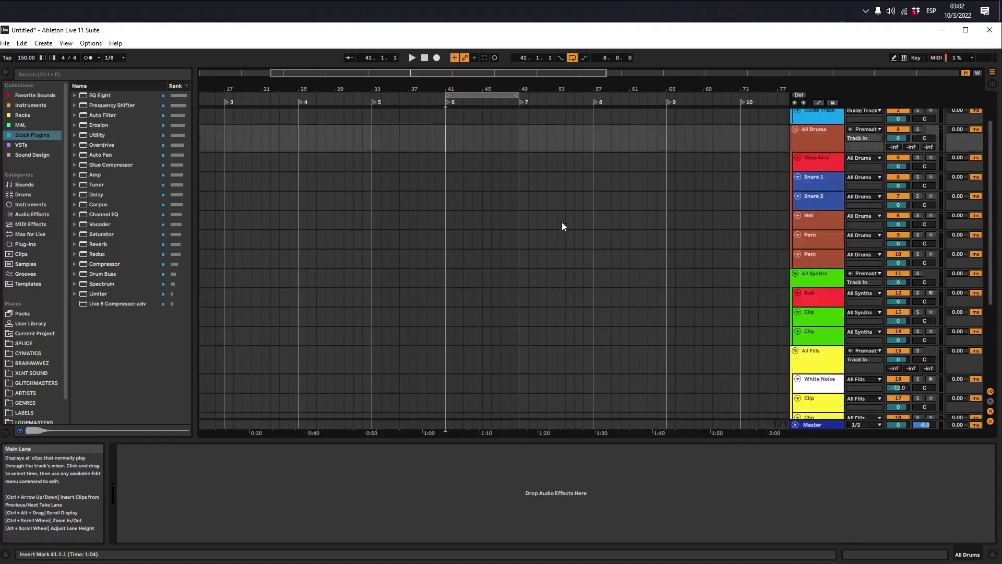
Scroll through the arrangement's track groups and select the All Drums group
{"action": "scroll", "coordinate": [547, 198], "scroll_direction": "down", "scroll_amount": 4}
{"action": "scroll", "coordinate": [547, 201], "scroll_direction": "up", "scroll_amount": 2}
{"action": "scroll", "coordinate": [546, 199], "scroll_direction": "up", "scroll_amount": 3}
{"action": "scroll", "coordinate": [545, 199], "scroll_direction": "down", "scroll_amount": 5}
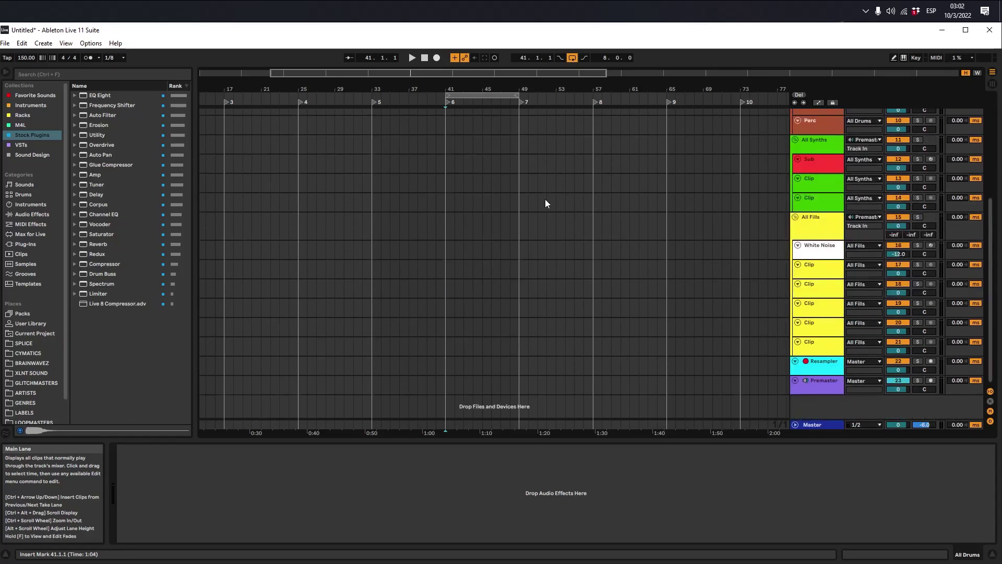
{"action": "scroll", "coordinate": [545, 199], "scroll_direction": "up", "scroll_amount": 4}
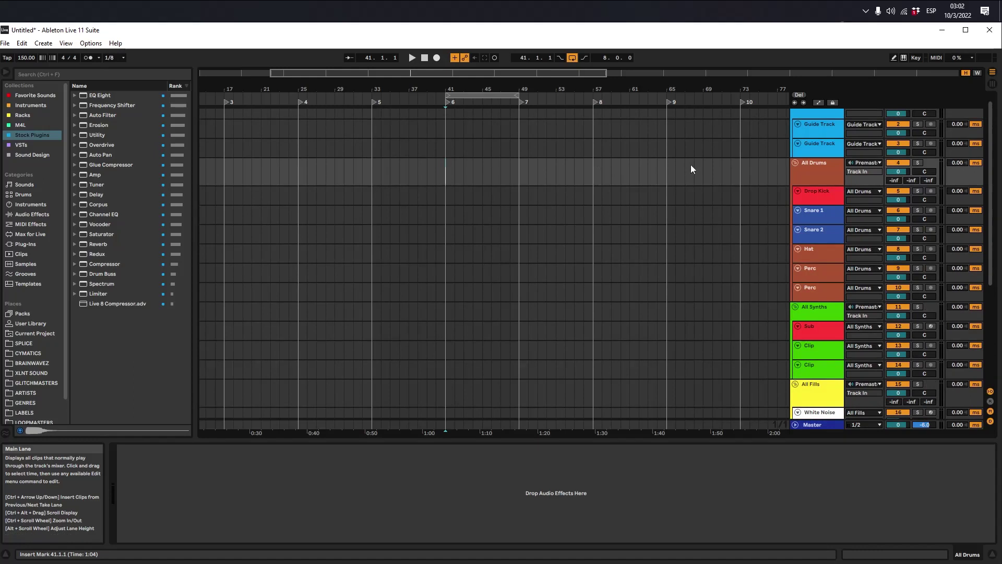
{"action": "scroll", "coordinate": [721, 151], "scroll_direction": "up", "scroll_amount": 1}
{"action": "left_click", "coordinate": [822, 183]}
Show Snare 1's BW Vol + EQ Snapshots rack and EQ Eight in Device View
{"action": "scroll", "coordinate": [822, 189], "scroll_direction": "down", "scroll_amount": 5}
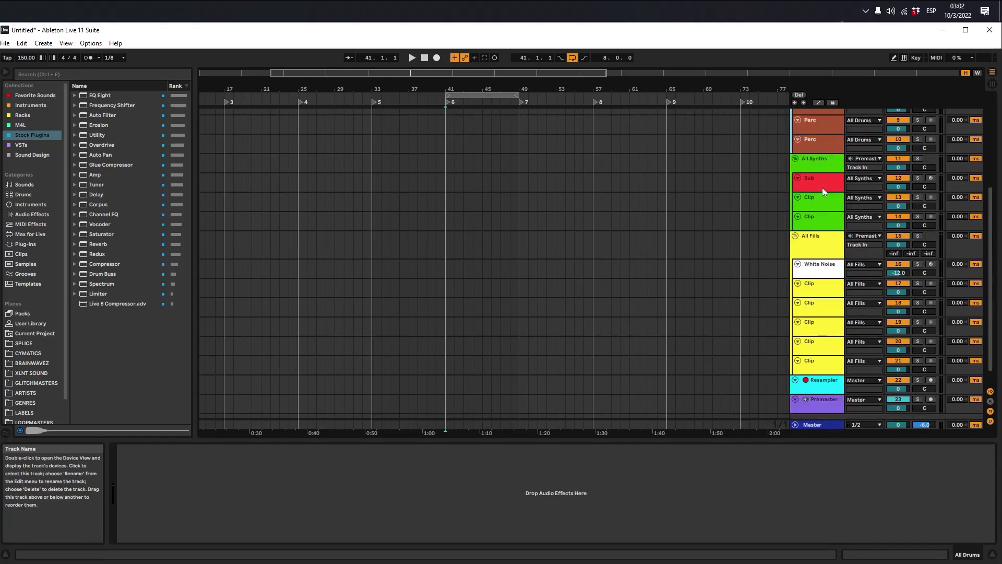
{"action": "scroll", "coordinate": [822, 187], "scroll_direction": "up", "scroll_amount": 4}
{"action": "mouse_move", "coordinate": [822, 168]}
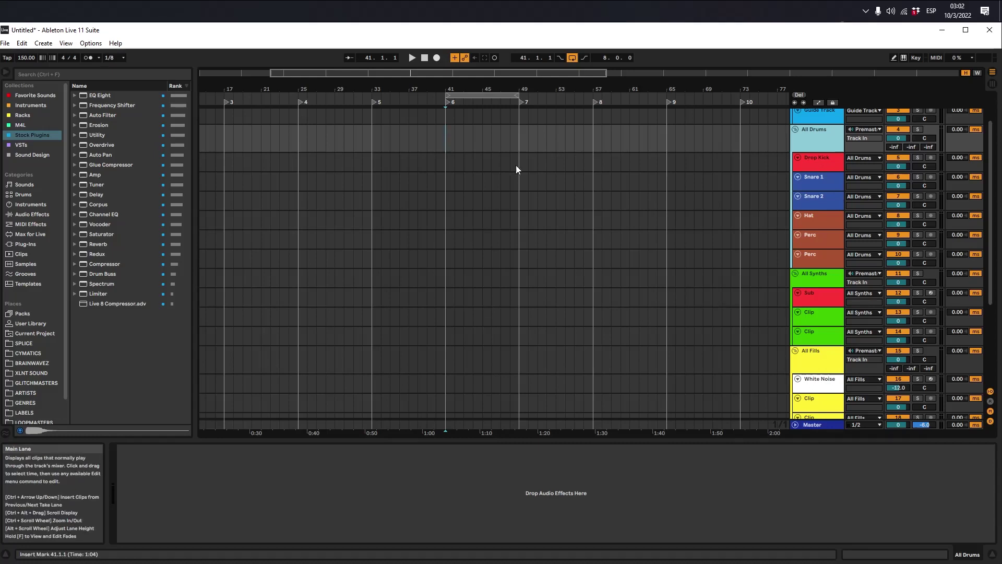
{"action": "left_click", "coordinate": [447, 183]}
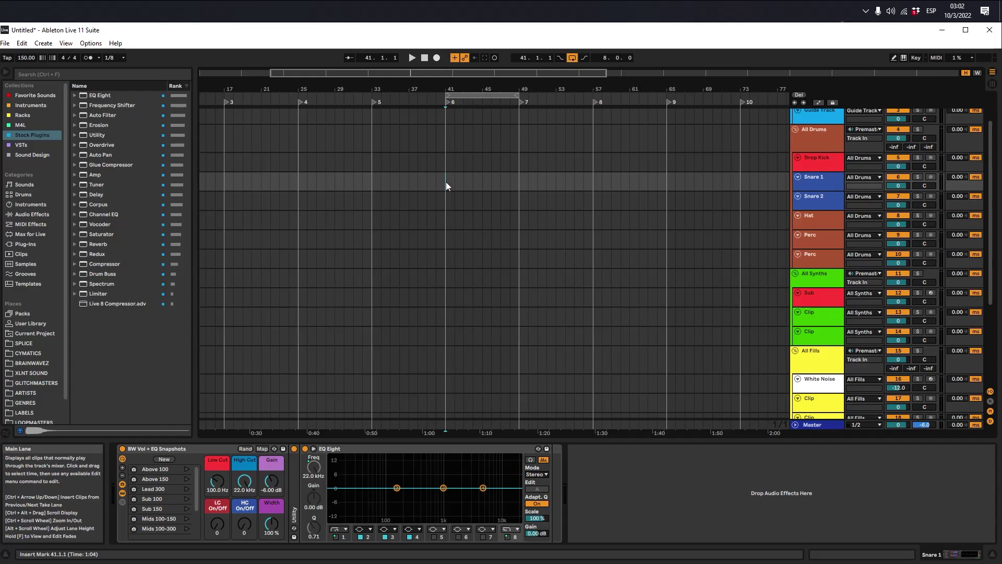
Hide Detail View and step through All Drums, All Synths, All Fills, Guide Tracks and Resampler
{"action": "scroll", "coordinate": [705, 234], "scroll_direction": "up", "scroll_amount": 2}
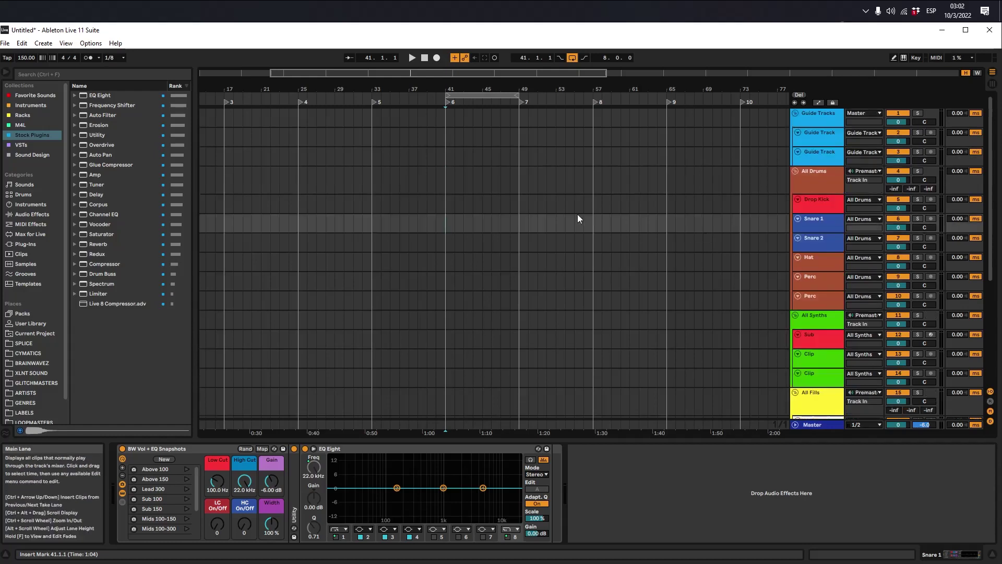
{"action": "left_click", "coordinate": [993, 557]}
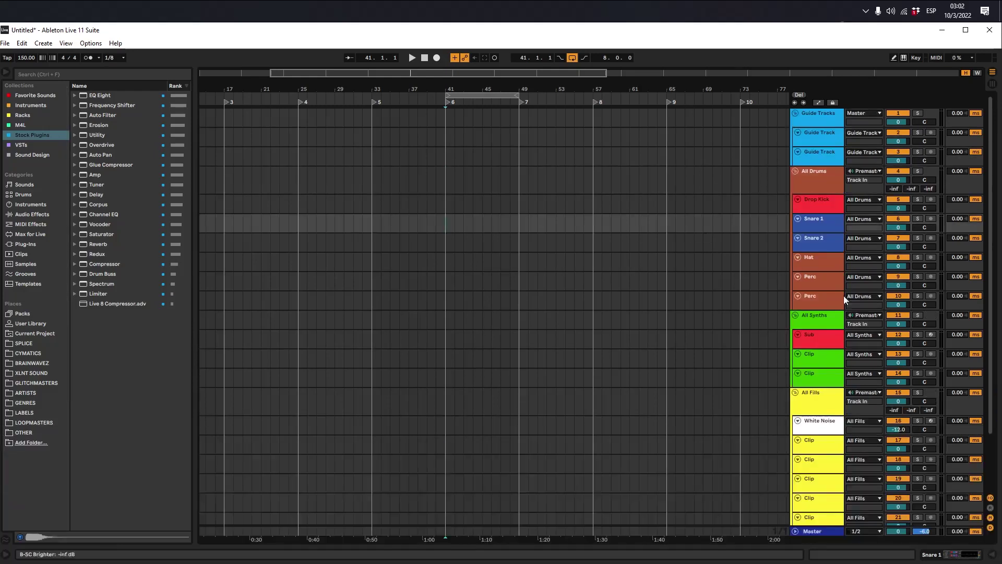
{"action": "left_click", "coordinate": [803, 176]}
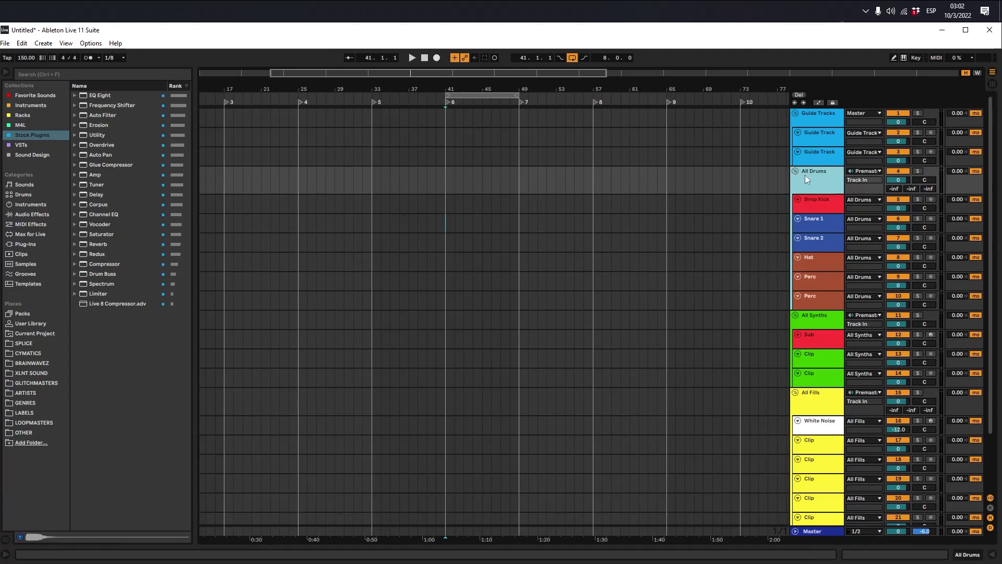
{"action": "left_click", "coordinate": [809, 319]}
{"action": "scroll", "coordinate": [789, 308], "scroll_direction": "down", "scroll_amount": 3}
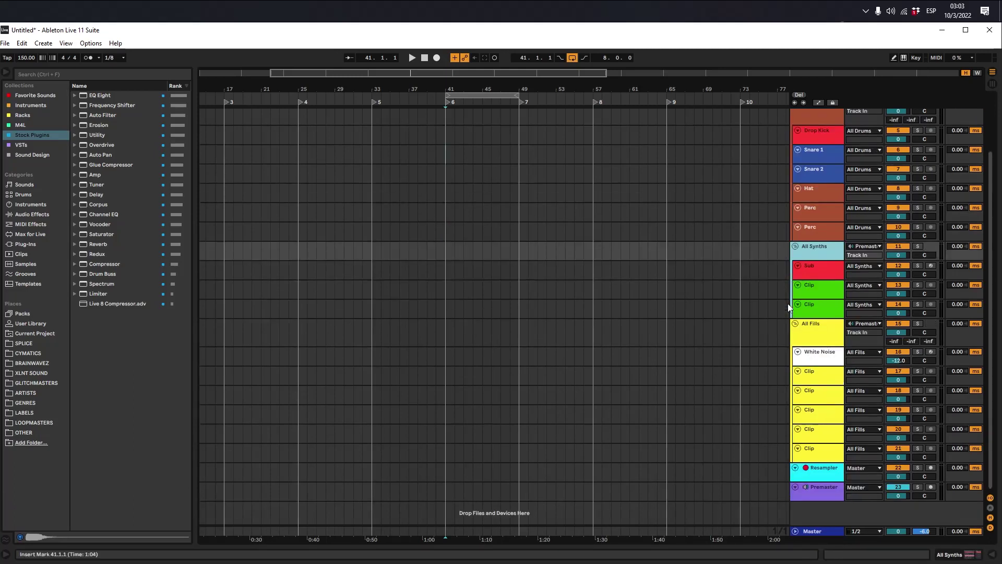
{"action": "left_click", "coordinate": [807, 323]}
{"action": "scroll", "coordinate": [799, 235], "scroll_direction": "up", "scroll_amount": 3}
{"action": "left_click", "coordinate": [788, 117]}
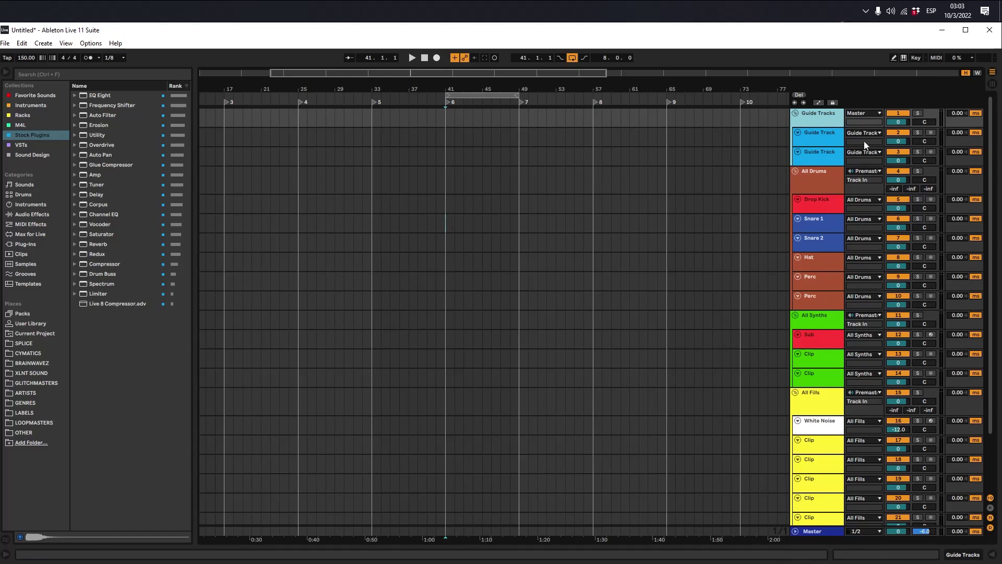
{"action": "scroll", "coordinate": [800, 160], "scroll_direction": "down", "scroll_amount": 3}
{"action": "left_click", "coordinate": [817, 476]}
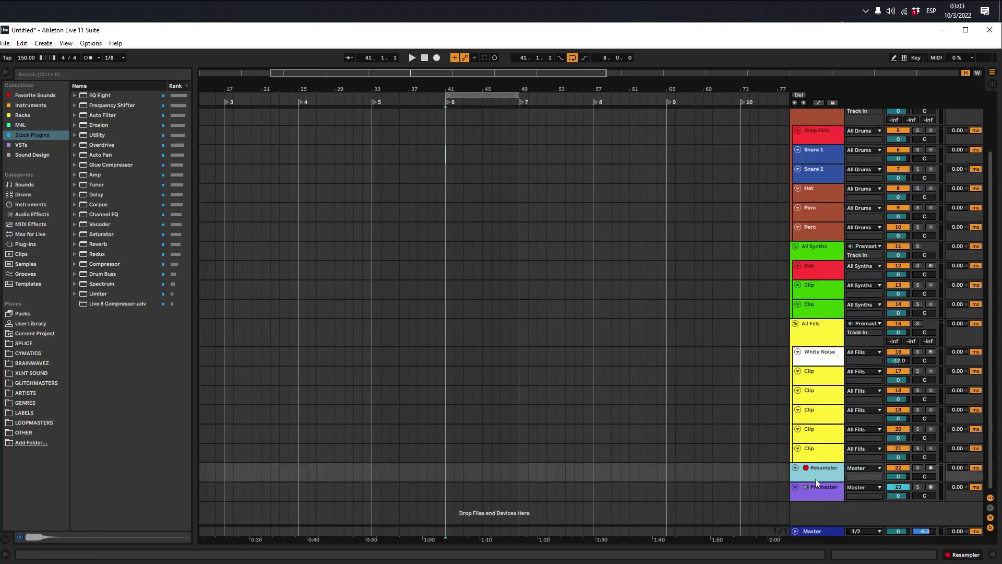
Revisit the drum, synth and fill groups, ending on Premaster's Build Up Utility device
{"action": "left_click", "coordinate": [759, 491]}
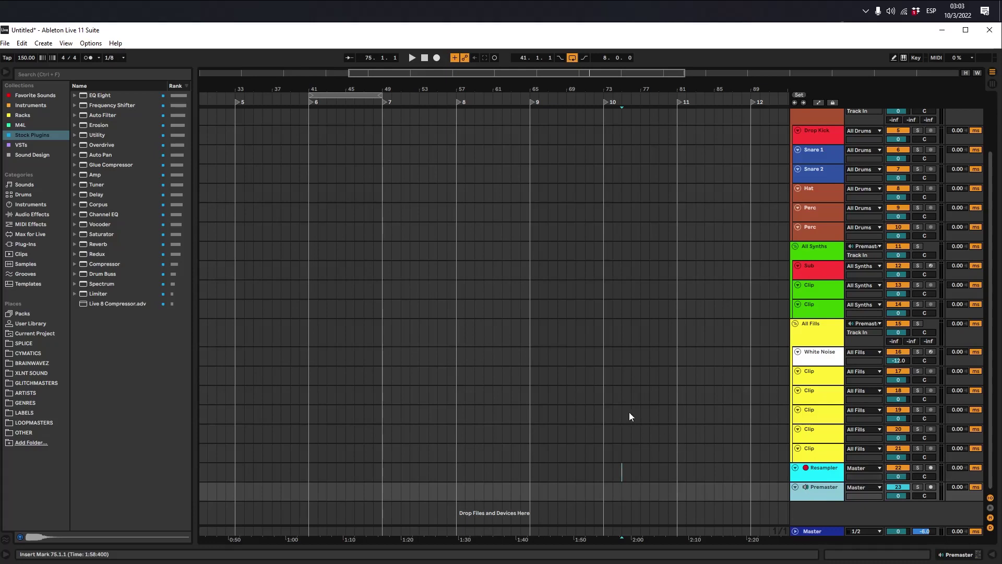
{"action": "scroll", "coordinate": [750, 397], "scroll_direction": "up", "scroll_amount": 2}
{"action": "left_click", "coordinate": [823, 152]}
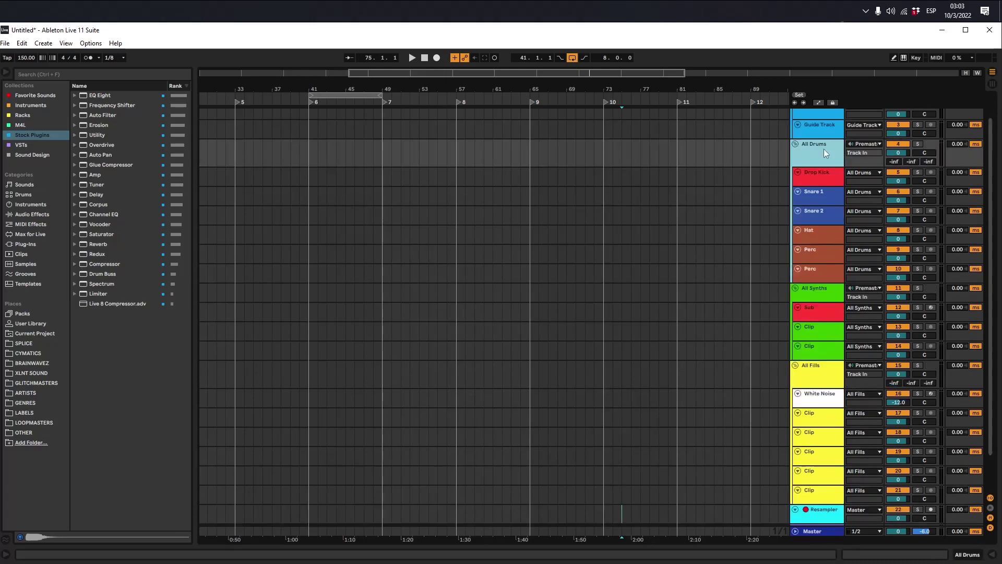
{"action": "left_click", "coordinate": [816, 292]}
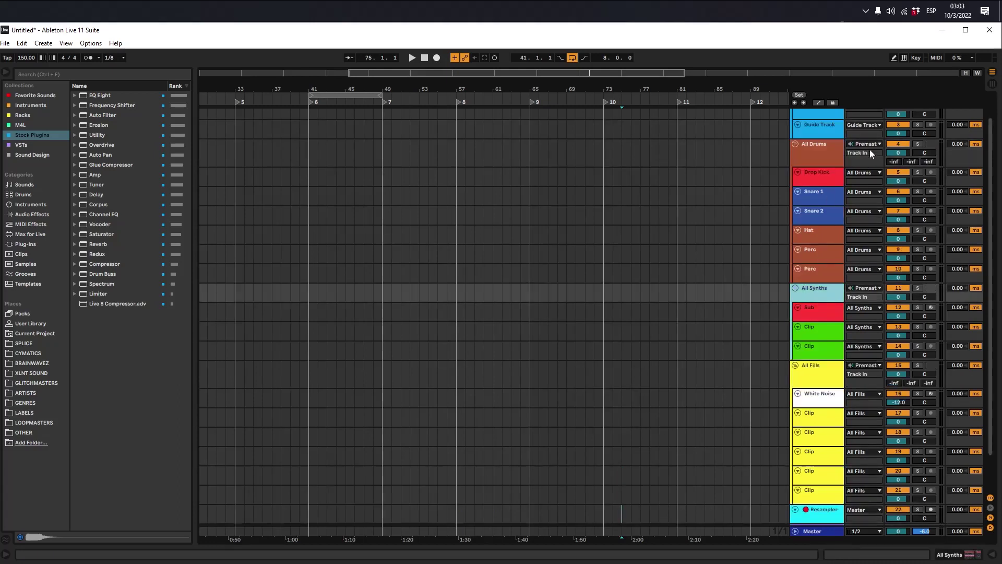
{"action": "left_click", "coordinate": [841, 149]}
{"action": "left_click", "coordinate": [828, 287]}
{"action": "scroll", "coordinate": [866, 286], "scroll_direction": "down", "scroll_amount": 2}
{"action": "left_click", "coordinate": [831, 331]}
{"action": "left_click", "coordinate": [824, 493]}
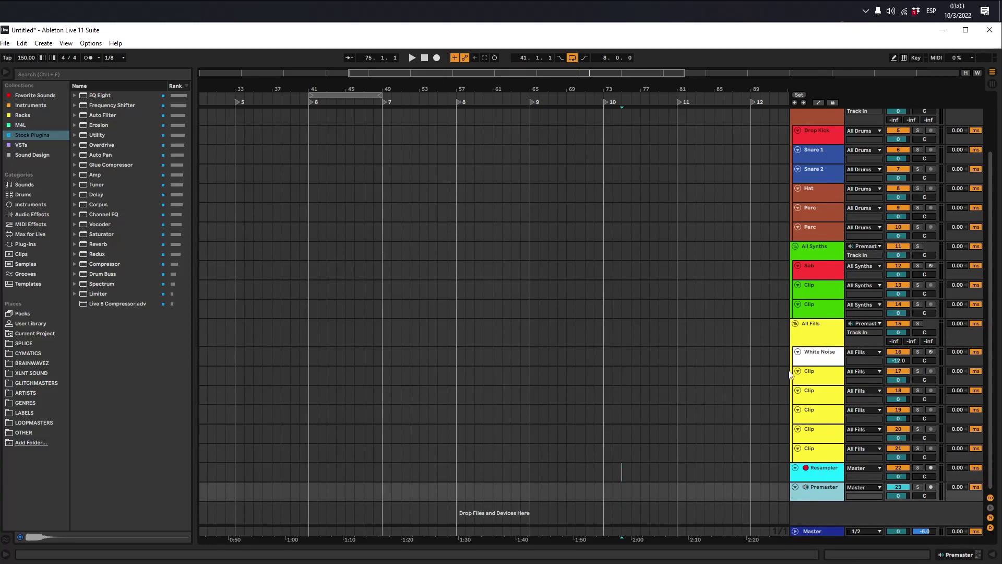
{"action": "scroll", "coordinate": [784, 353], "scroll_direction": "up", "scroll_amount": 3}
{"action": "scroll", "coordinate": [784, 357], "scroll_direction": "down", "scroll_amount": 3}
{"action": "left_click", "coordinate": [828, 487]}
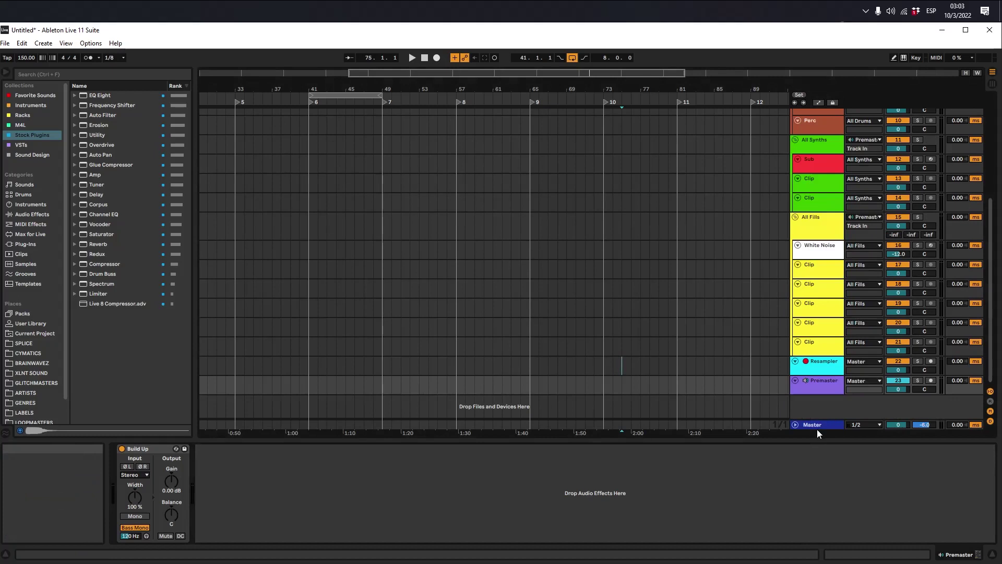
Reselect Premaster, then show the Master chain: two Catch Peaks compressors, Utility, SPAN, loudness meter
{"action": "key", "text": "Up"}
{"action": "left_click", "coordinate": [818, 385]}
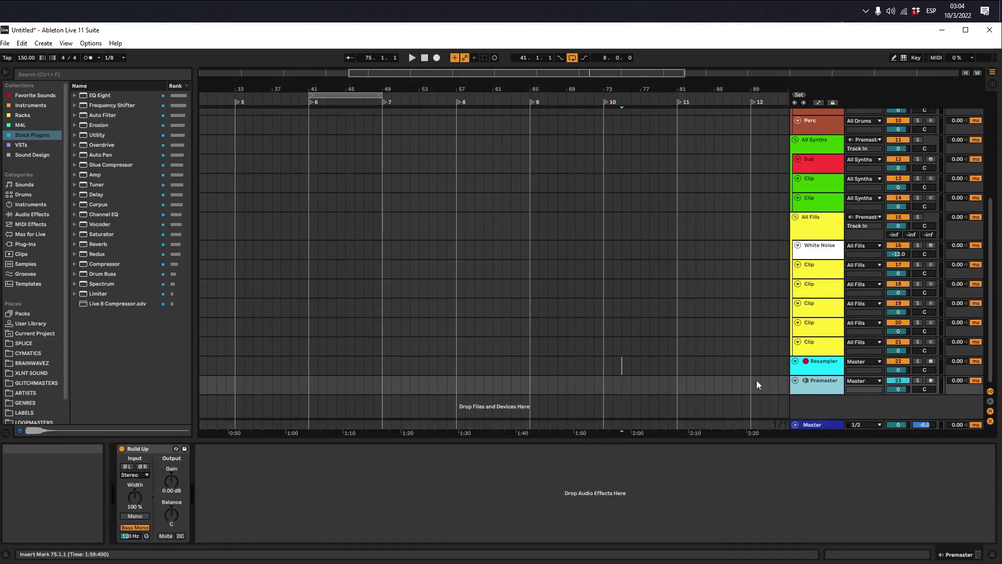
{"action": "left_click", "coordinate": [810, 425]}
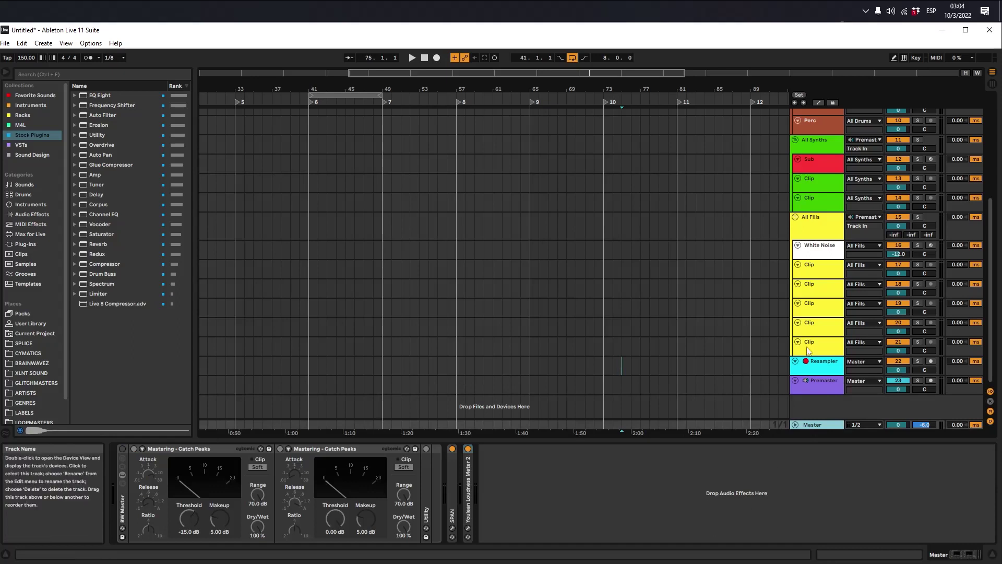
{"action": "scroll", "coordinate": [818, 270], "scroll_direction": "up", "scroll_amount": 3}
{"action": "scroll", "coordinate": [818, 270], "scroll_direction": "down", "scroll_amount": 3}
{"action": "scroll", "coordinate": [818, 270], "scroll_direction": "up", "scroll_amount": 3}
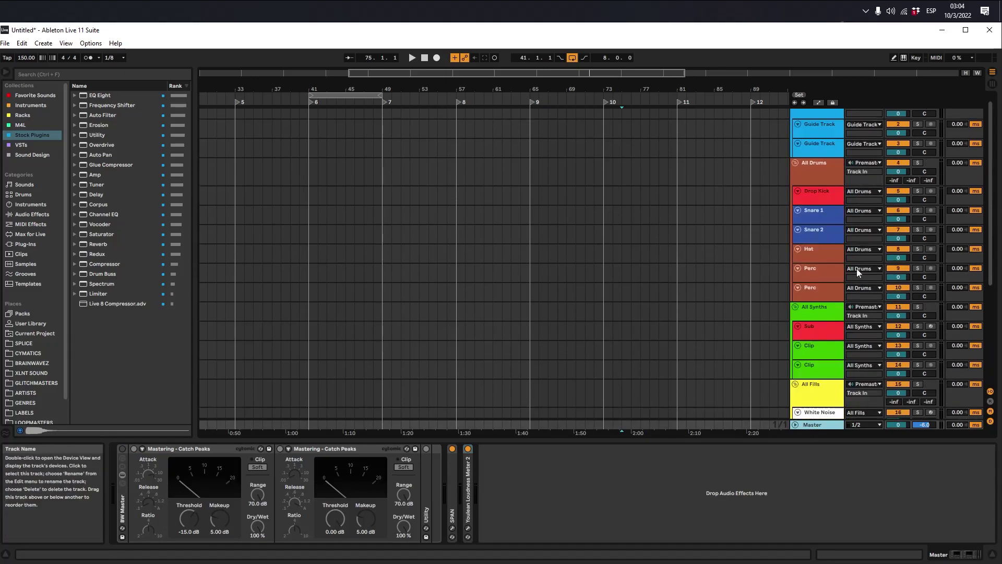
{"action": "left_click", "coordinate": [813, 193]}
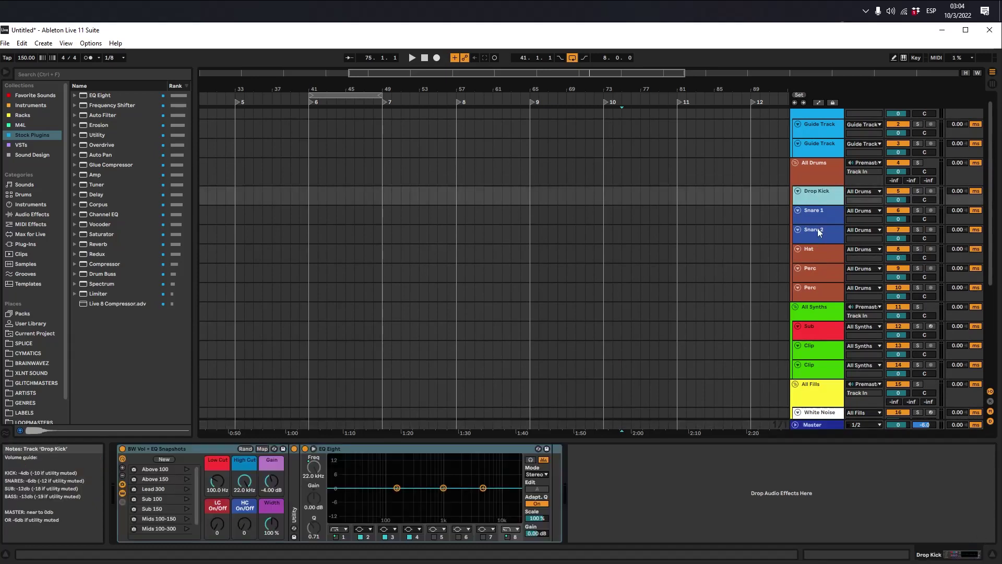
{"action": "left_click", "coordinate": [818, 228]}
{"action": "left_click", "coordinate": [825, 207]}
{"action": "left_click", "coordinate": [825, 189]}
{"action": "left_click", "coordinate": [823, 212]}
{"action": "left_click", "coordinate": [824, 196]}
{"action": "left_click", "coordinate": [822, 211]}
{"action": "left_click", "coordinate": [822, 199]}
{"action": "left_click", "coordinate": [821, 212]}
{"action": "left_click", "coordinate": [814, 253]}
{"action": "scroll", "coordinate": [815, 252], "scroll_direction": "down", "scroll_amount": 5}
{"action": "left_click", "coordinate": [816, 308]}
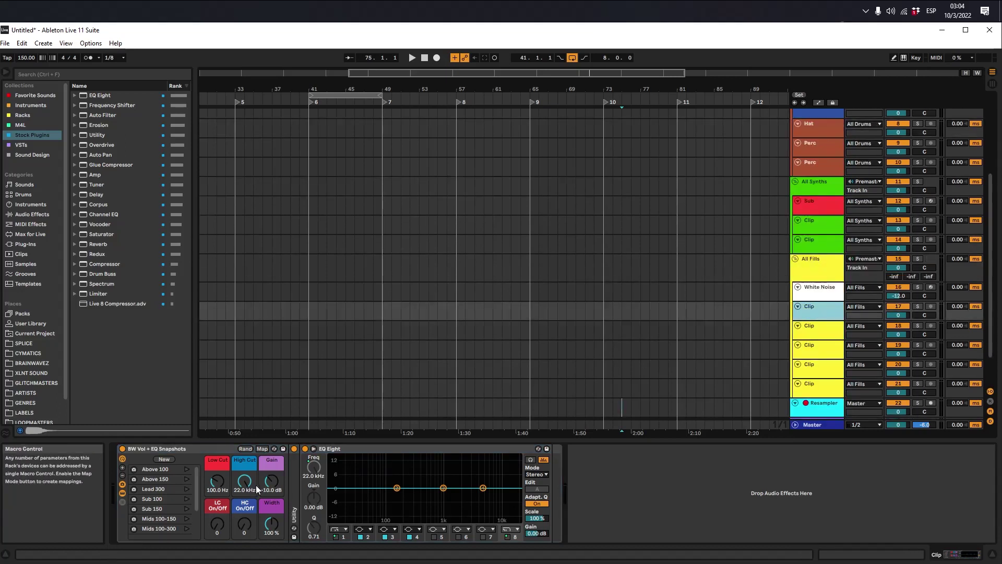
{"action": "double_click", "coordinate": [294, 484]}
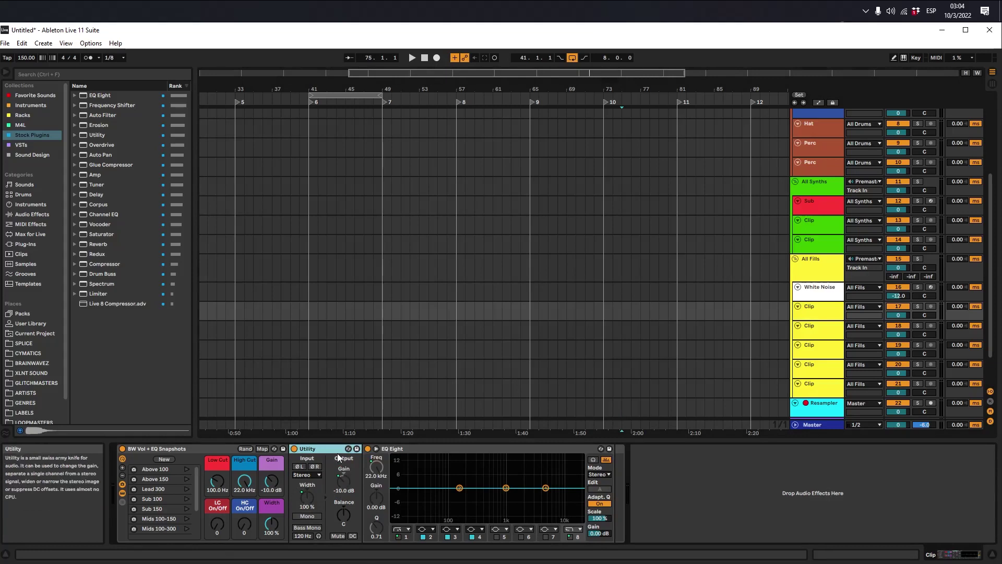
{"action": "double_click", "coordinate": [323, 448]}
{"action": "scroll", "coordinate": [812, 269], "scroll_direction": "up", "scroll_amount": 5}
{"action": "left_click", "coordinate": [817, 199]}
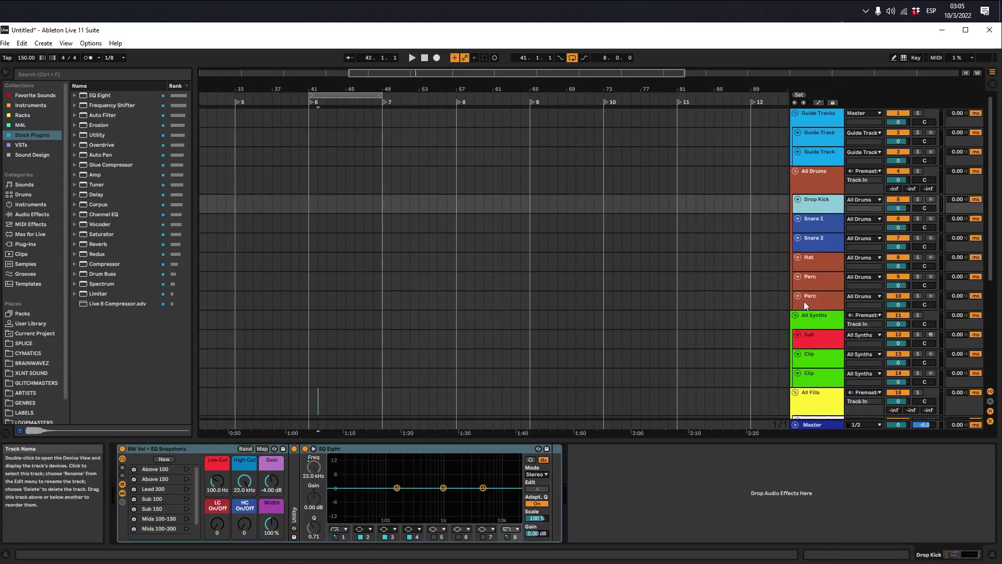
{"action": "scroll", "coordinate": [806, 277], "scroll_direction": "down", "scroll_amount": 6}
{"action": "left_click", "coordinate": [814, 424]}
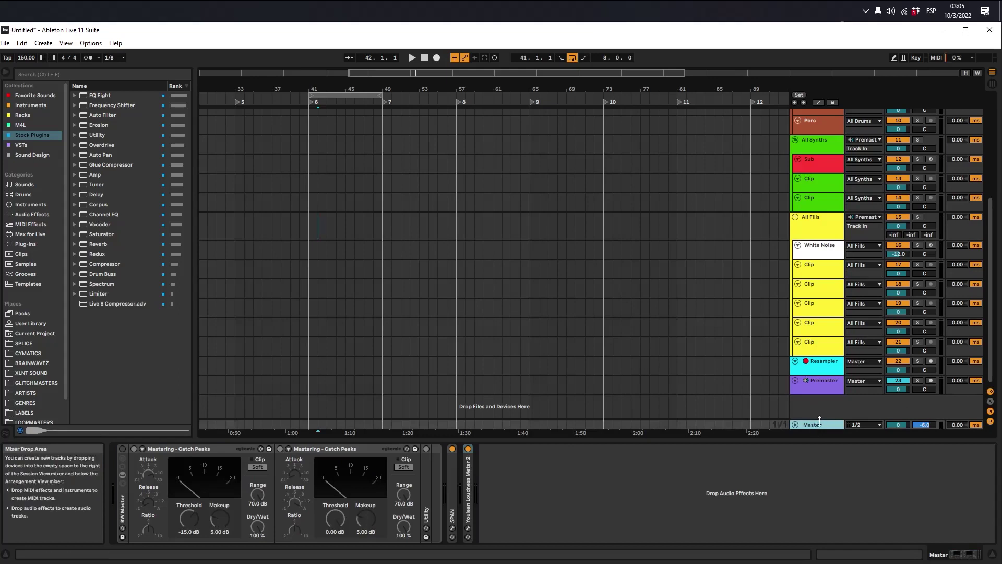
{"action": "mouse_move", "coordinate": [804, 424]}
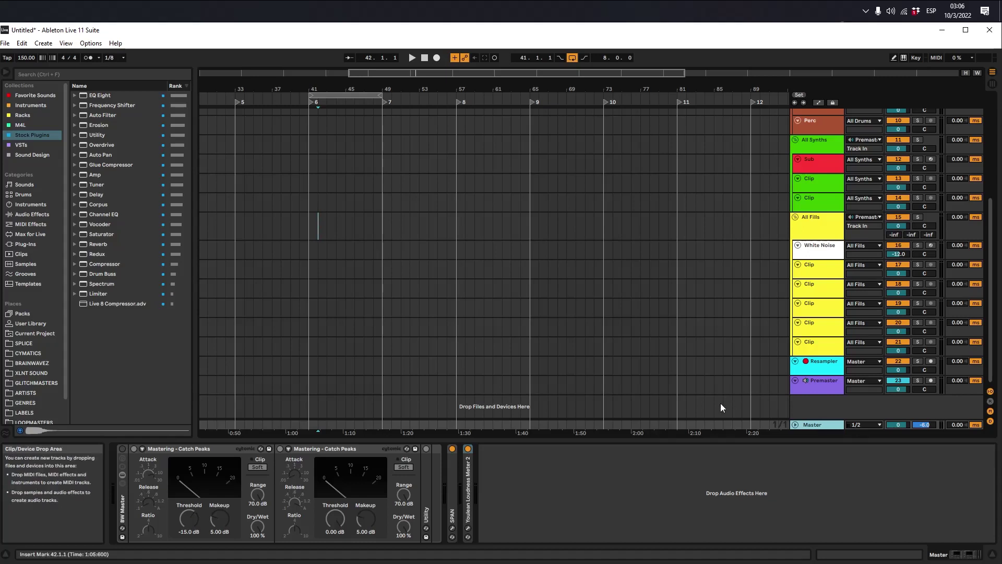
{"action": "scroll", "coordinate": [718, 402], "scroll_direction": "up", "scroll_amount": 5}
Check Drop Kick and Snare 1 gain, then show Sub's Hip-Hop Sub Bass rack at -2.0 dB
{"action": "left_click", "coordinate": [821, 205]}
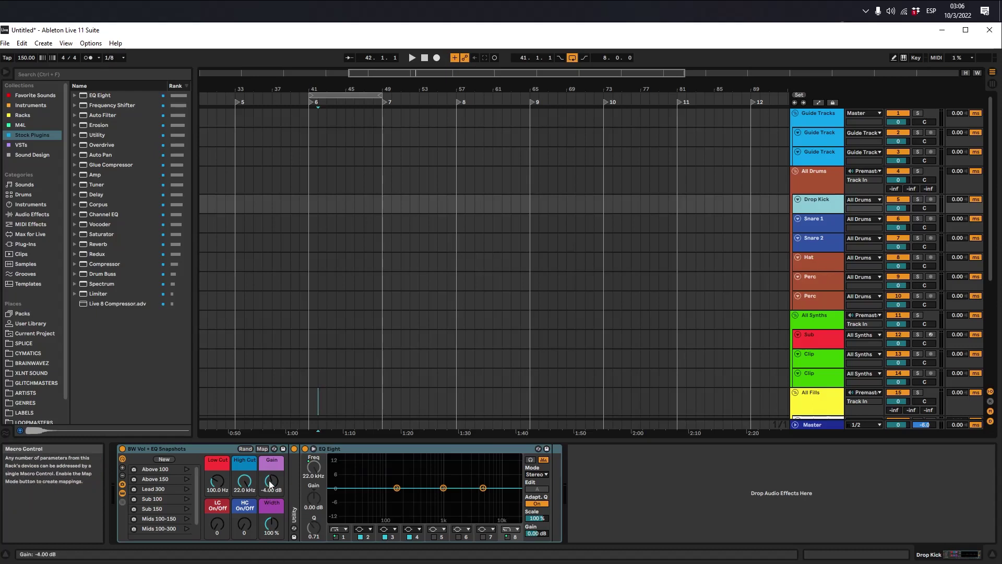
{"action": "left_click", "coordinate": [813, 226]}
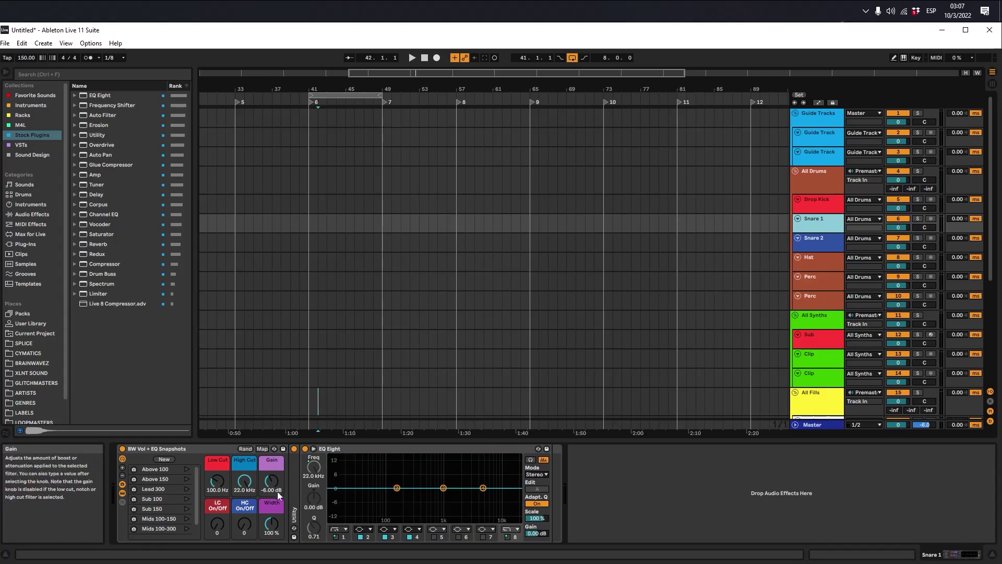
{"action": "left_click", "coordinate": [818, 338]}
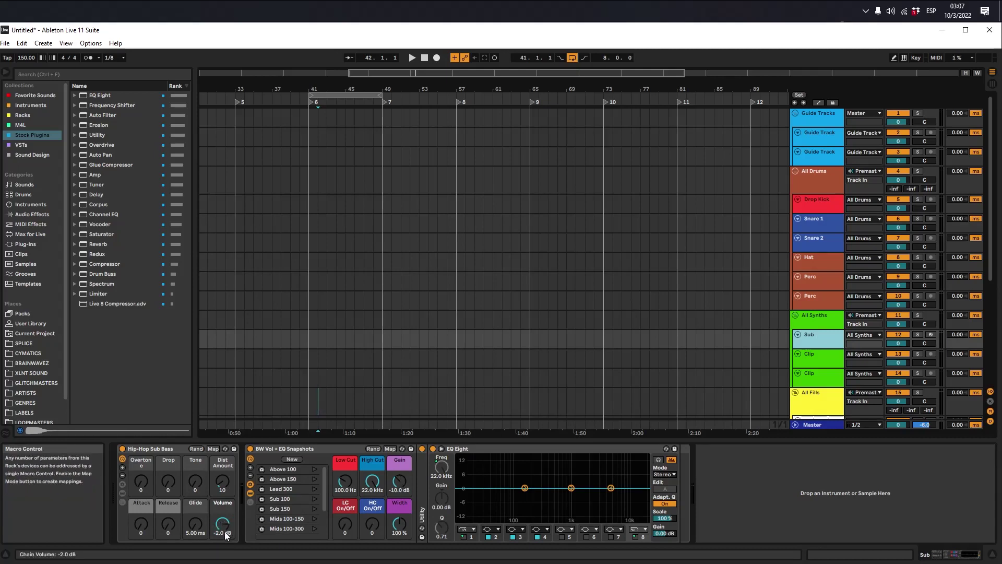
{"action": "left_click", "coordinate": [153, 451]}
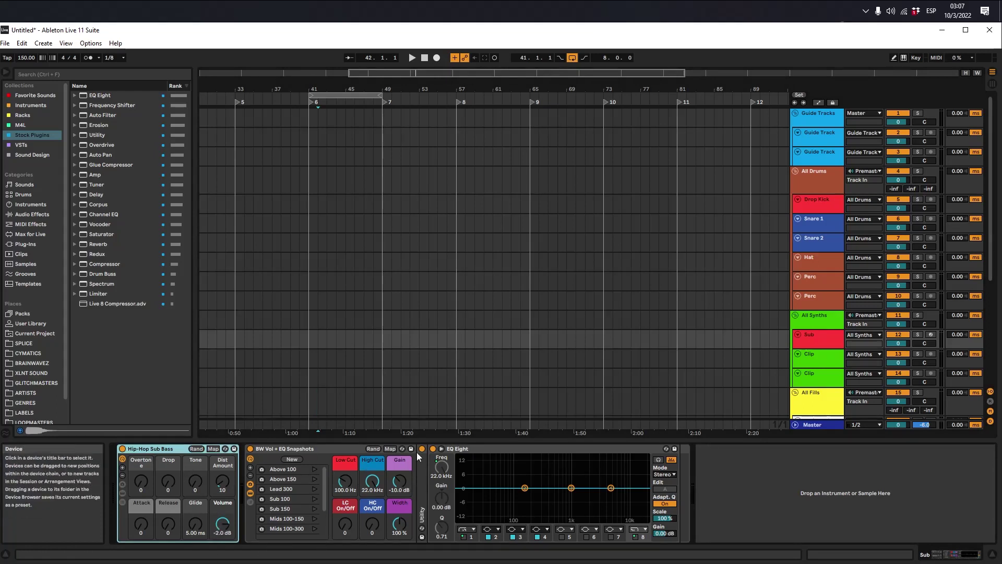
{"action": "left_click", "coordinate": [813, 343]}
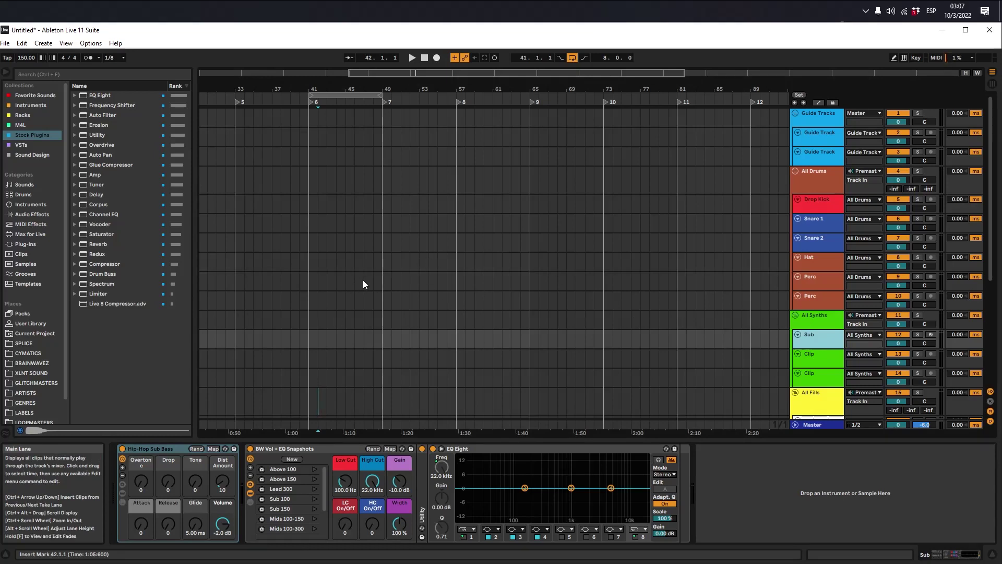
{"action": "scroll", "coordinate": [355, 282], "scroll_direction": "down", "scroll_amount": 2}
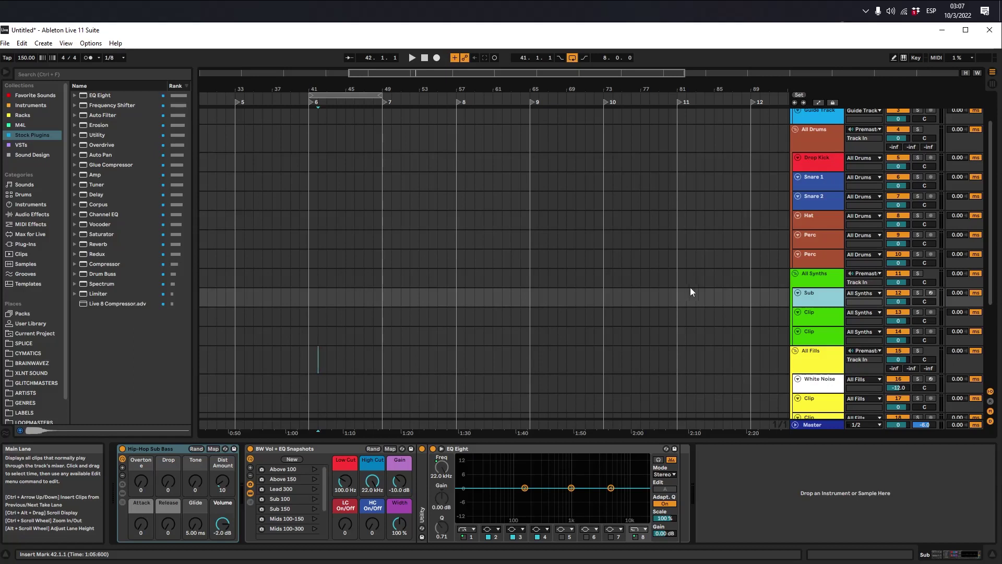
Switch between Snare 1 and Drop Kick devices, then view the Master track's devices and notes
{"action": "left_click", "coordinate": [813, 165]}
{"action": "left_click", "coordinate": [815, 186]}
{"action": "left_click", "coordinate": [815, 165]}
{"action": "left_click", "coordinate": [815, 183]}
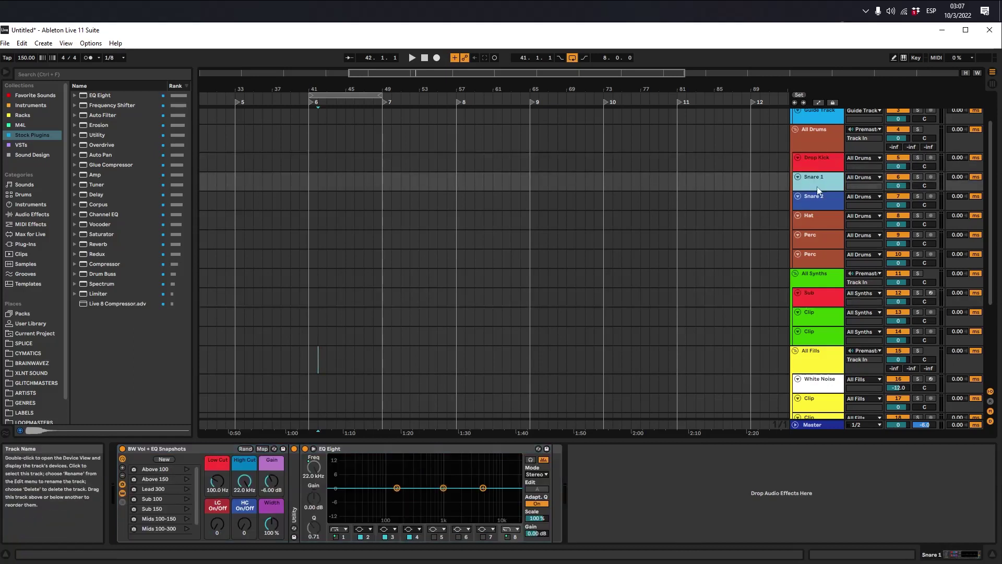
{"action": "left_click", "coordinate": [817, 196]}
{"action": "left_click", "coordinate": [812, 166]}
{"action": "left_click", "coordinate": [812, 205]}
{"action": "left_click", "coordinate": [824, 166]}
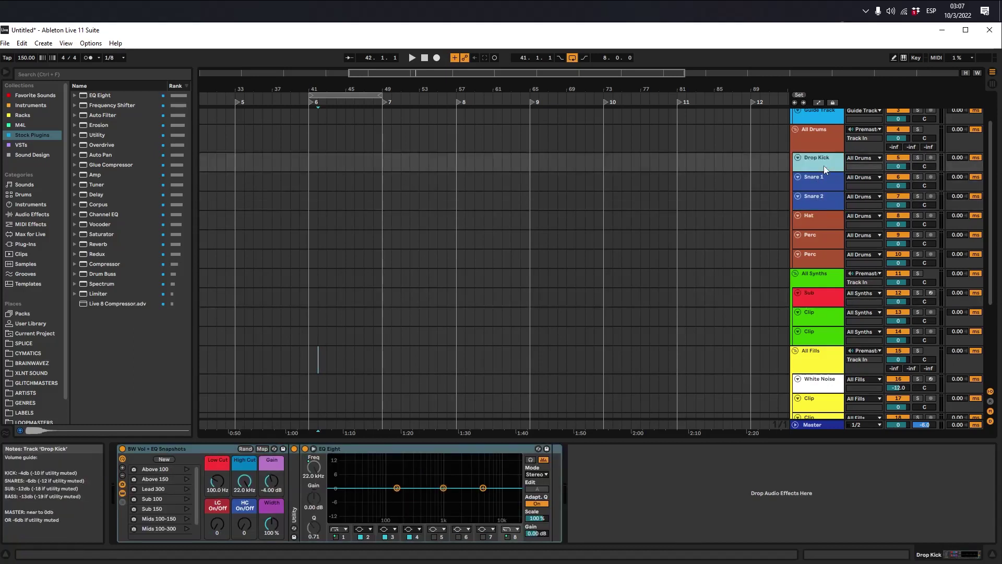
{"action": "left_click", "coordinate": [825, 425]}
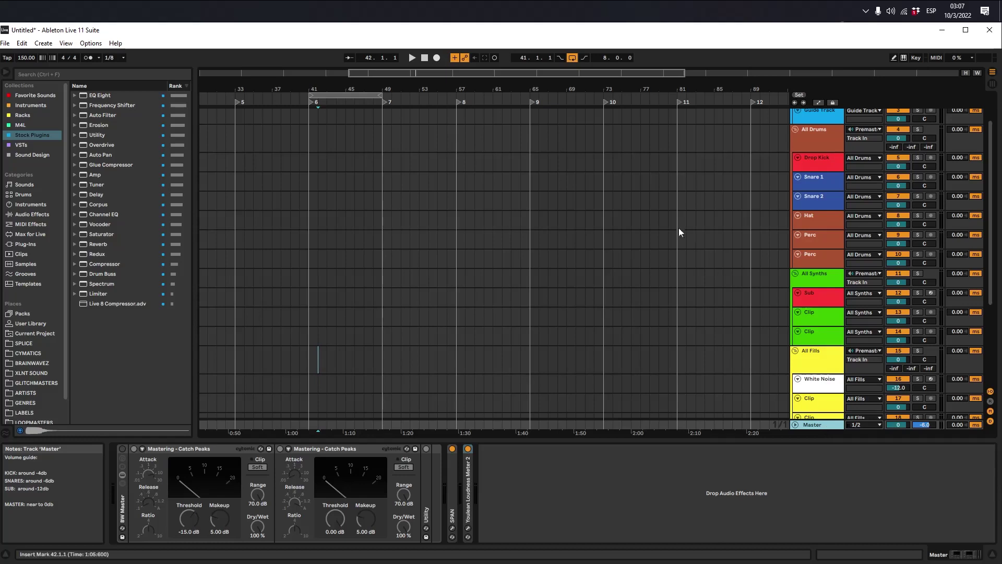
Compare Drop Kick and Snare 1 gain, landing on Snare 1 at -6.00 dB
{"action": "left_click", "coordinate": [817, 161]}
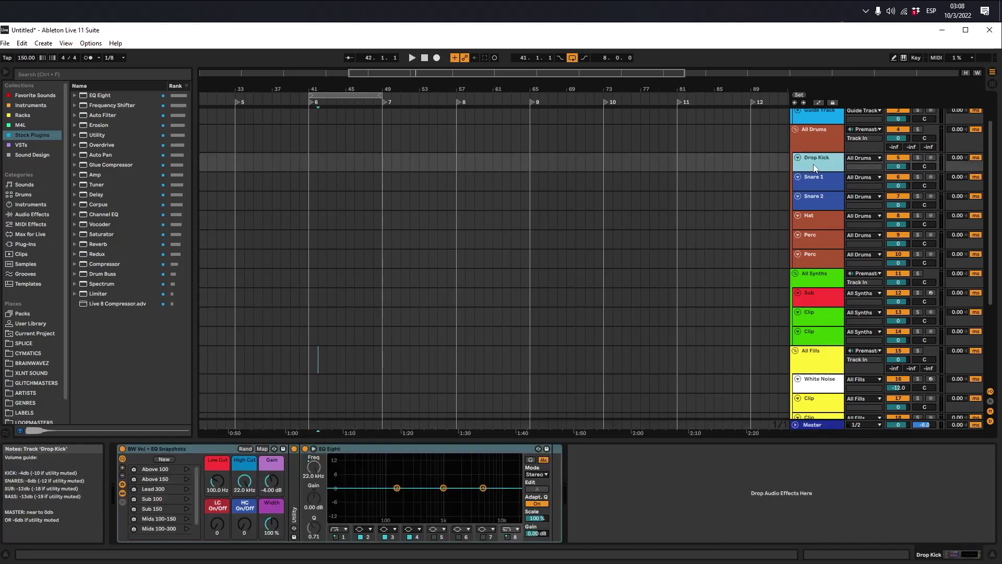
{"action": "left_click", "coordinate": [822, 185]}
{"action": "left_click", "coordinate": [825, 158]}
{"action": "left_click", "coordinate": [822, 181]}
{"action": "left_click", "coordinate": [824, 157]}
{"action": "left_click", "coordinate": [823, 176]}
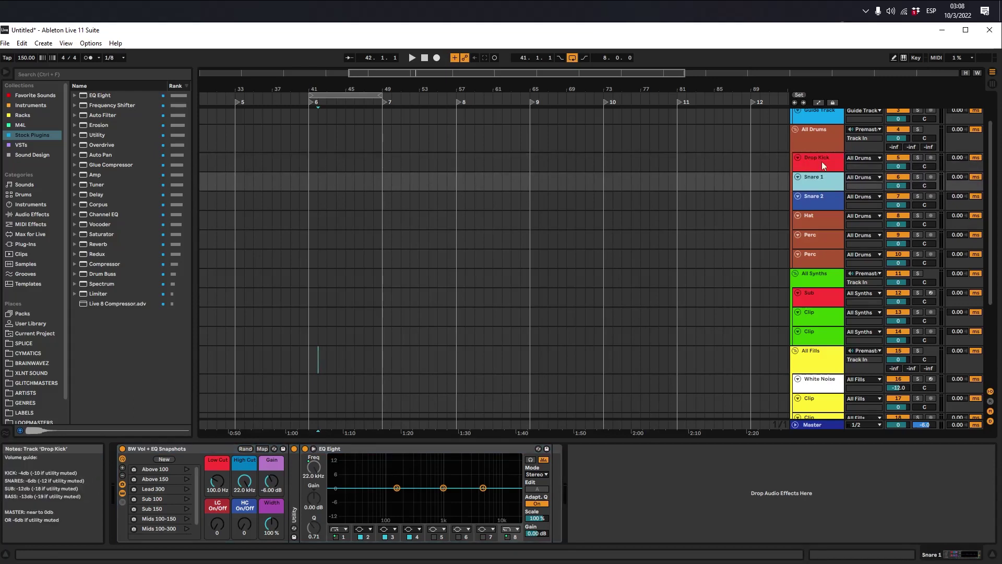
{"action": "left_click", "coordinate": [821, 161]}
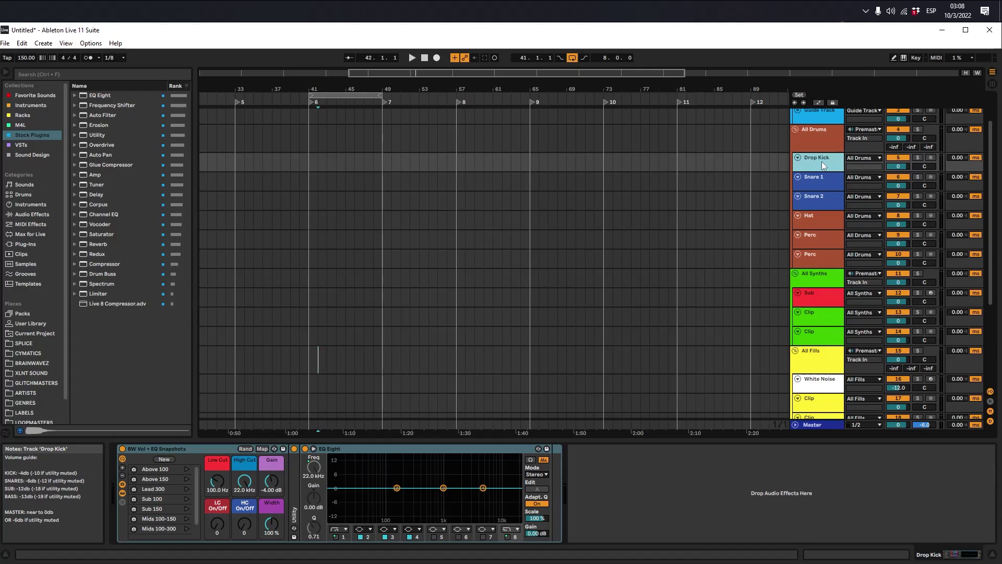
{"action": "left_click", "coordinate": [822, 177]}
{"action": "left_click", "coordinate": [821, 161]}
{"action": "left_click", "coordinate": [813, 181]}
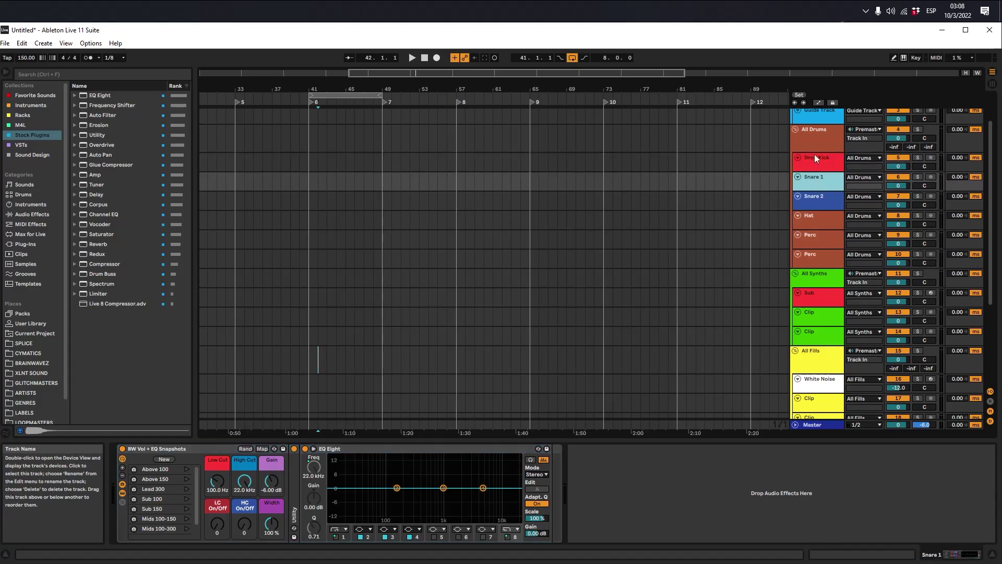
Check Drop Kick at -4.00 dB and its volume guide notes, then select Snare 1
{"action": "key", "text": "Up"}
{"action": "left_click", "coordinate": [817, 177]}
{"action": "left_click", "coordinate": [812, 196]}
{"action": "left_click", "coordinate": [820, 167]}
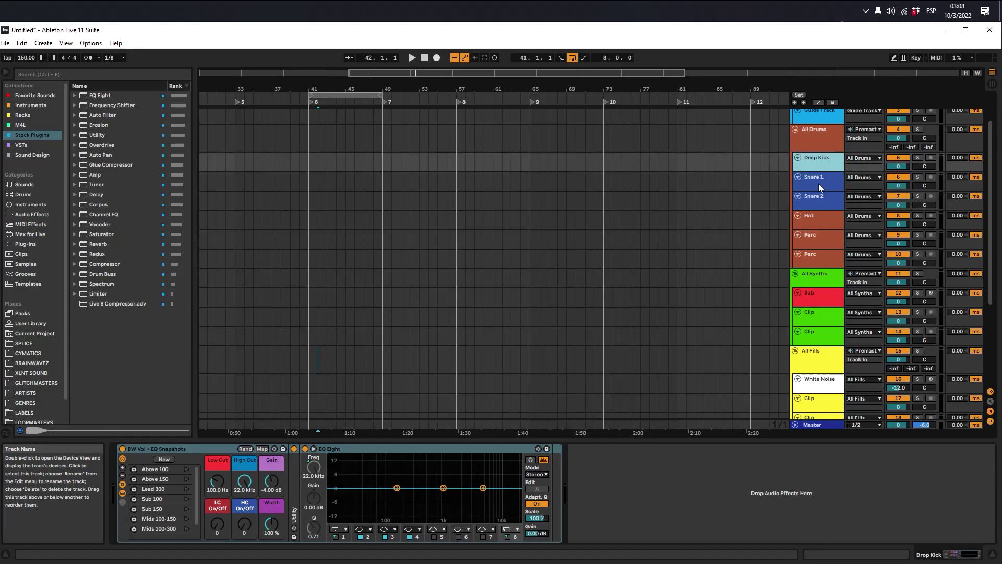
{"action": "left_click", "coordinate": [819, 183]}
{"action": "left_click", "coordinate": [820, 157]}
{"action": "left_click", "coordinate": [820, 179]}
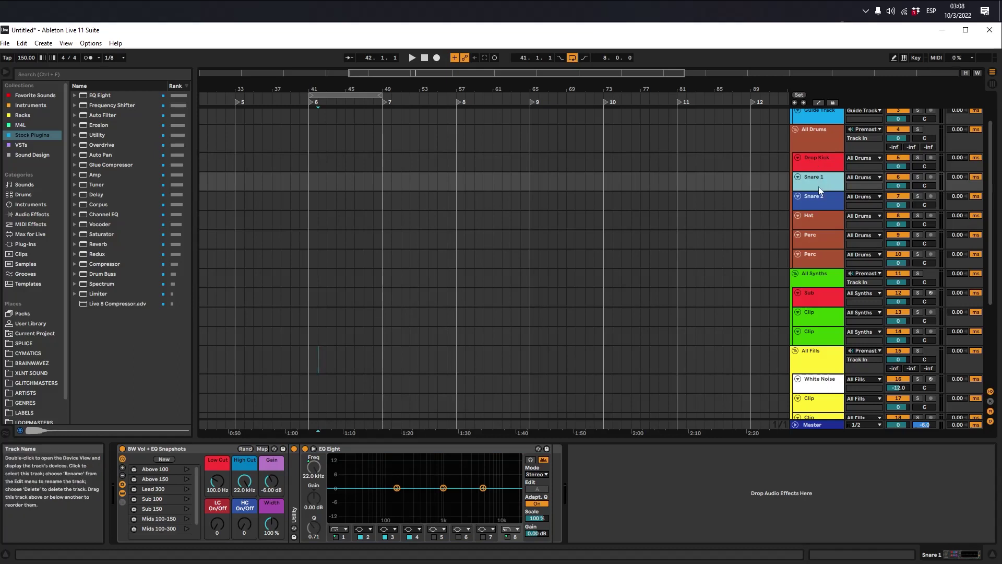
Toggle repeatedly between Drop Kick and Snare 1, finishing on Snare 1
{"action": "left_click", "coordinate": [818, 165]}
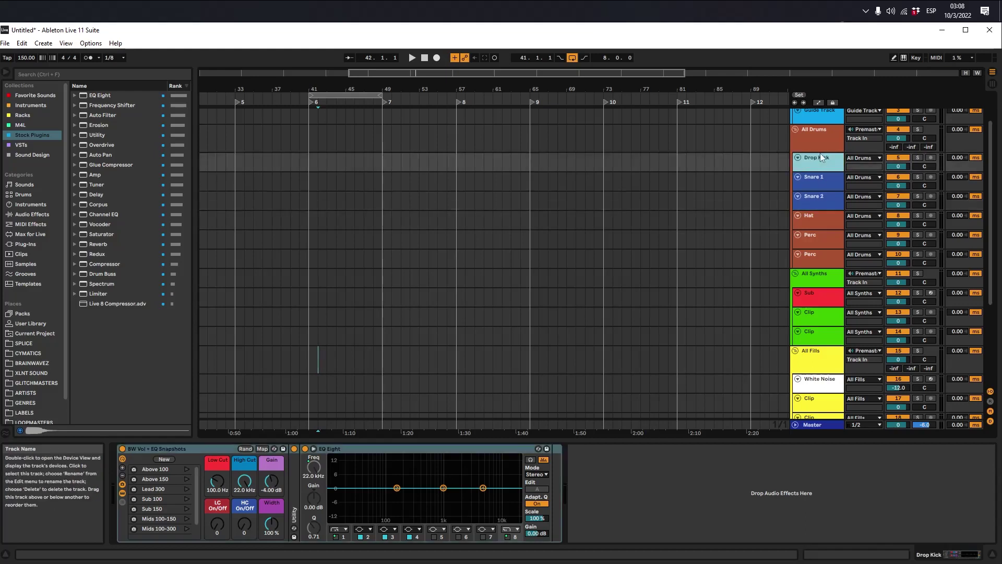
{"action": "left_click", "coordinate": [820, 186]}
{"action": "key", "text": "Up"}
{"action": "left_click", "coordinate": [815, 184]}
{"action": "left_click", "coordinate": [817, 157]}
{"action": "left_click", "coordinate": [810, 180]}
{"action": "left_click", "coordinate": [812, 164]}
{"action": "left_click", "coordinate": [811, 180]}
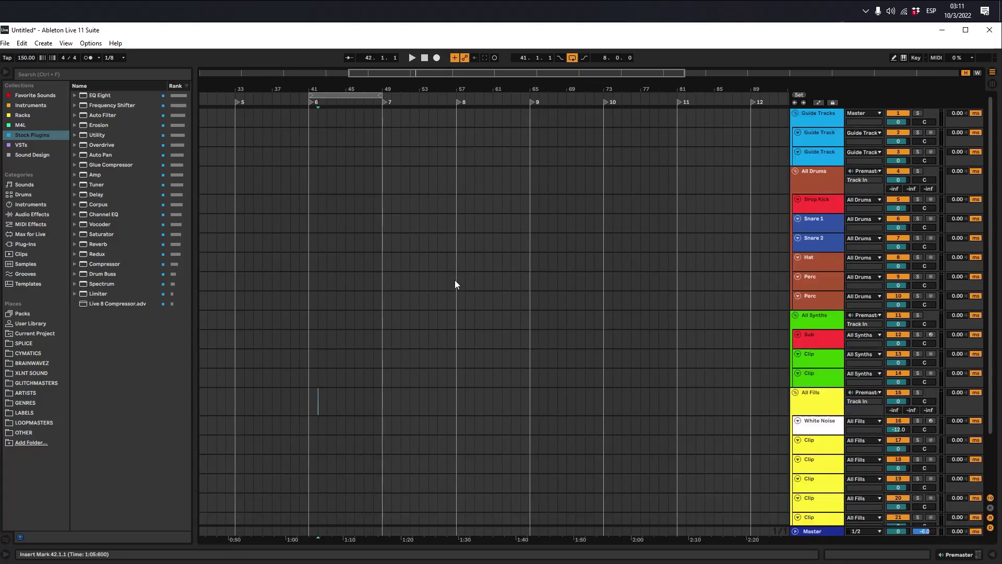
Check the Premaster, Clip and Resampler devices, then the Master mastering chain
{"action": "scroll", "coordinate": [455, 279], "scroll_direction": "down", "scroll_amount": 1}
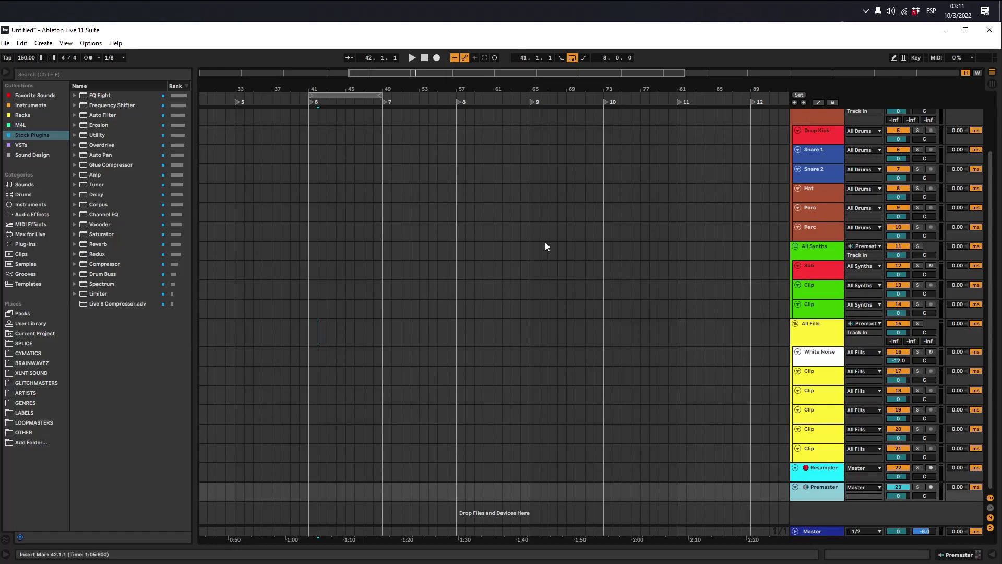
{"action": "scroll", "coordinate": [462, 224], "scroll_direction": "up", "scroll_amount": 3}
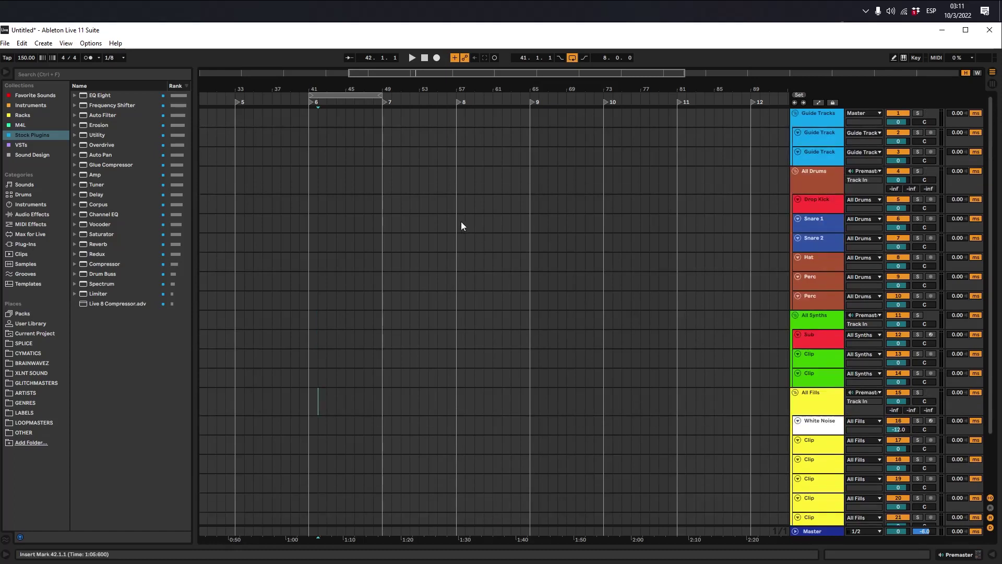
{"action": "scroll", "coordinate": [590, 282], "scroll_direction": "down", "scroll_amount": 1}
{"action": "scroll", "coordinate": [590, 282], "scroll_direction": "up", "scroll_amount": 1}
{"action": "scroll", "coordinate": [590, 282], "scroll_direction": "down", "scroll_amount": 1}
{"action": "double_click", "coordinate": [816, 490]}
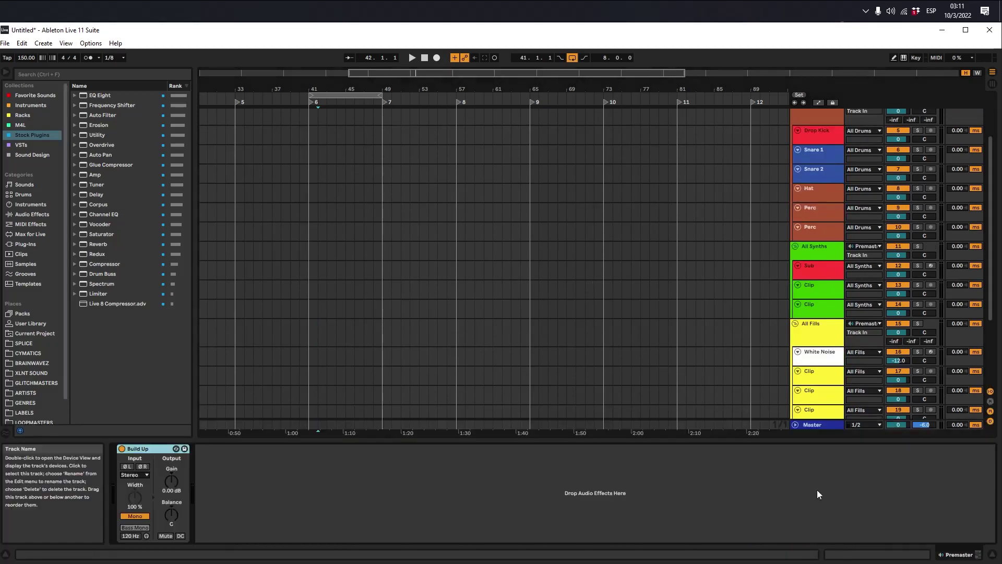
{"action": "left_click", "coordinate": [820, 349]}
{"action": "left_click", "coordinate": [822, 366]}
{"action": "left_click", "coordinate": [812, 426]}
Select the All Drums group in the Multiverse 150 D (YOUTUBE) arrangement
{"action": "scroll", "coordinate": [813, 348], "scroll_direction": "up", "scroll_amount": 3}
{"action": "scroll", "coordinate": [813, 345], "scroll_direction": "down", "scroll_amount": 3}
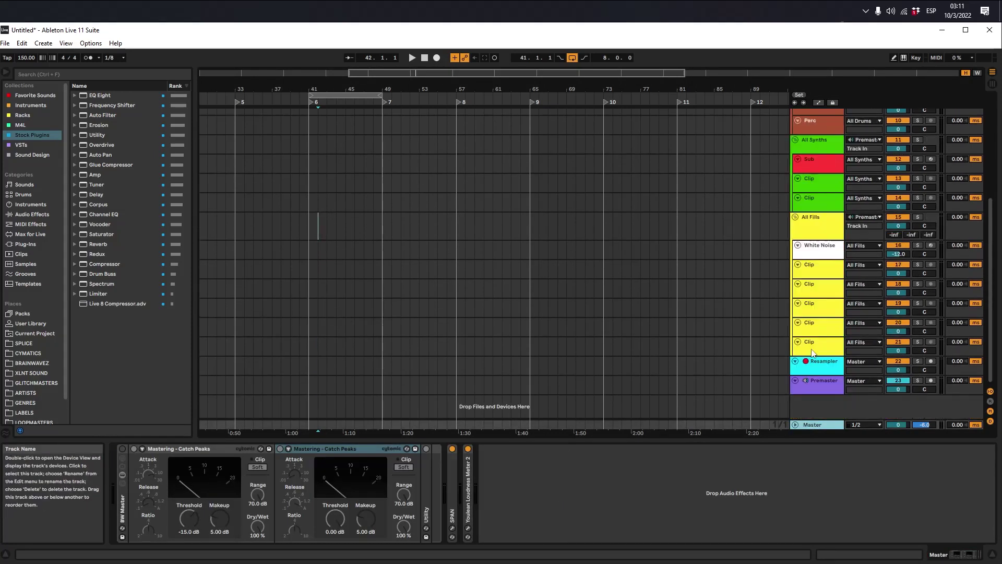
{"action": "scroll", "coordinate": [591, 281], "scroll_direction": "up", "scroll_amount": 5}
{"action": "left_click", "coordinate": [462, 192]}
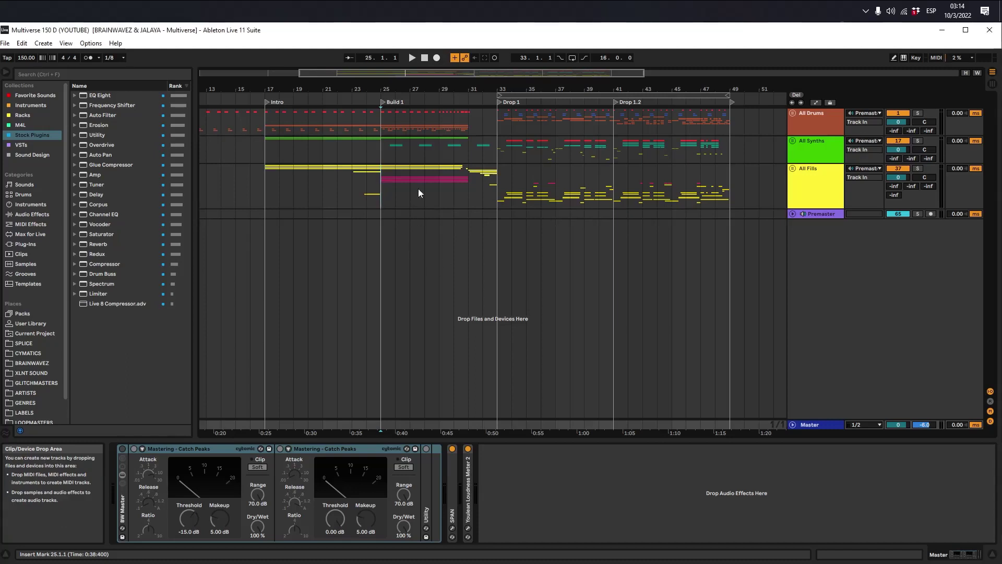
Start playback of the Multiverse arrangement from bar 29
{"action": "left_click", "coordinate": [442, 188]}
{"action": "scroll", "coordinate": [309, 211], "scroll_direction": "right", "scroll_amount": 2}
{"action": "scroll", "coordinate": [251, 225], "scroll_direction": "right", "scroll_amount": 4}
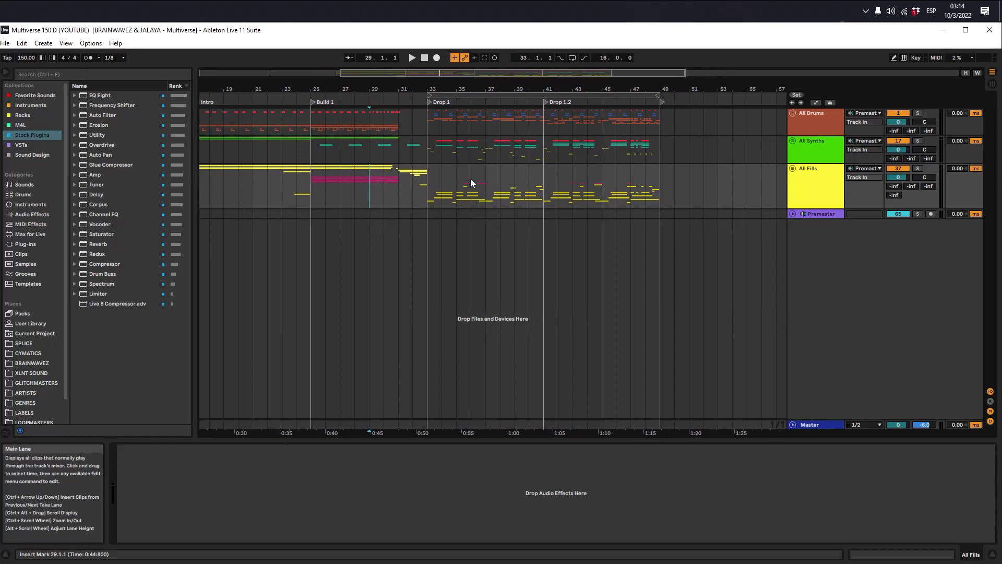
{"action": "key", "text": "space"}
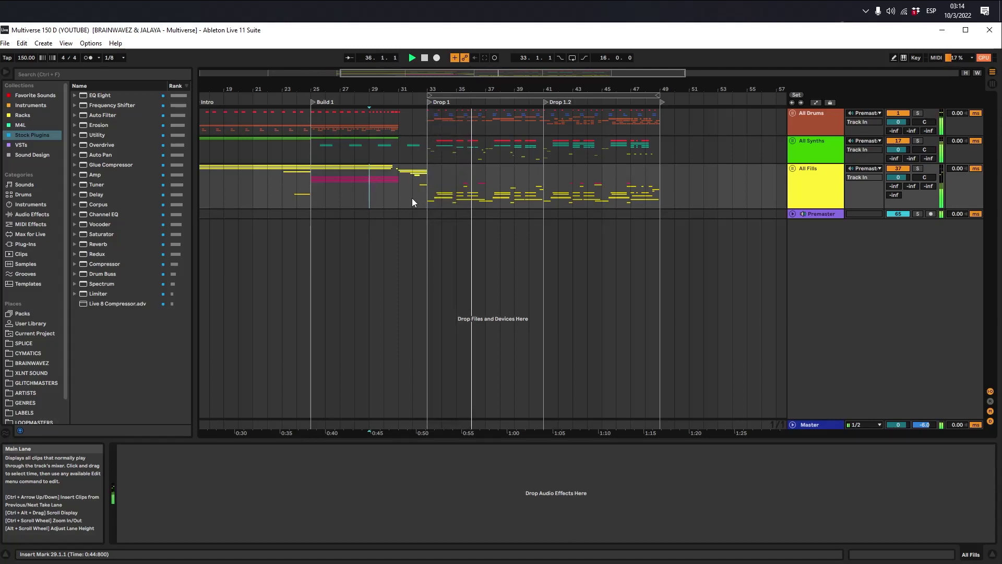
View the Master chain, enlarge the Premaster track, and select All Fills and All Synths
{"action": "left_click", "coordinate": [817, 422]}
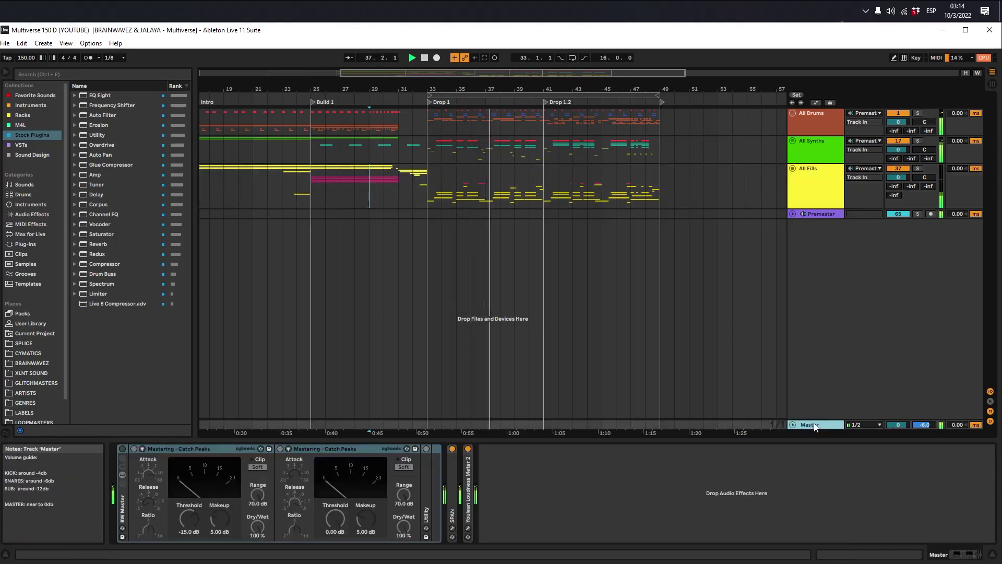
{"action": "left_click_drag", "start_coordinate": [814, 218], "coordinate": [813, 228]}
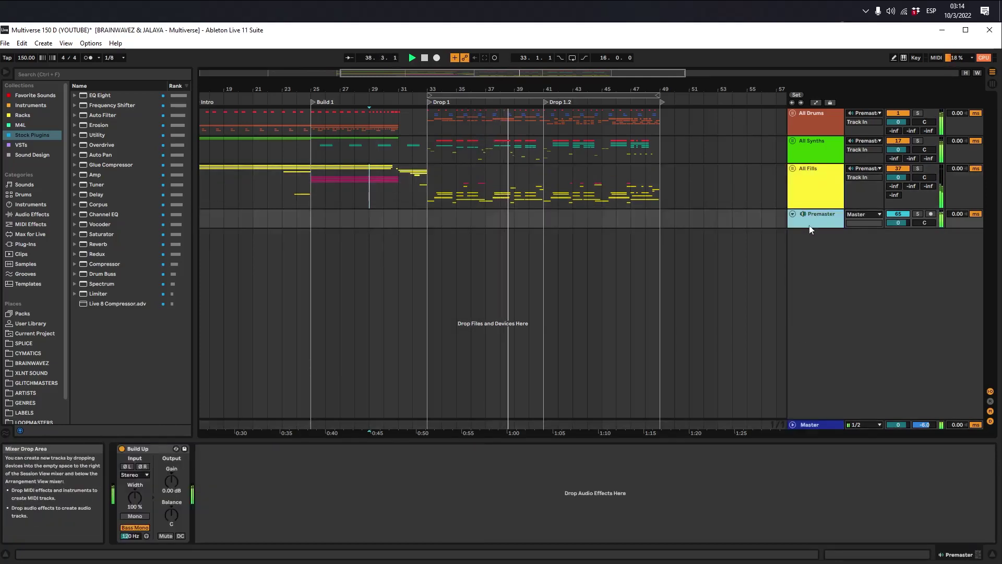
{"action": "left_click", "coordinate": [815, 194]}
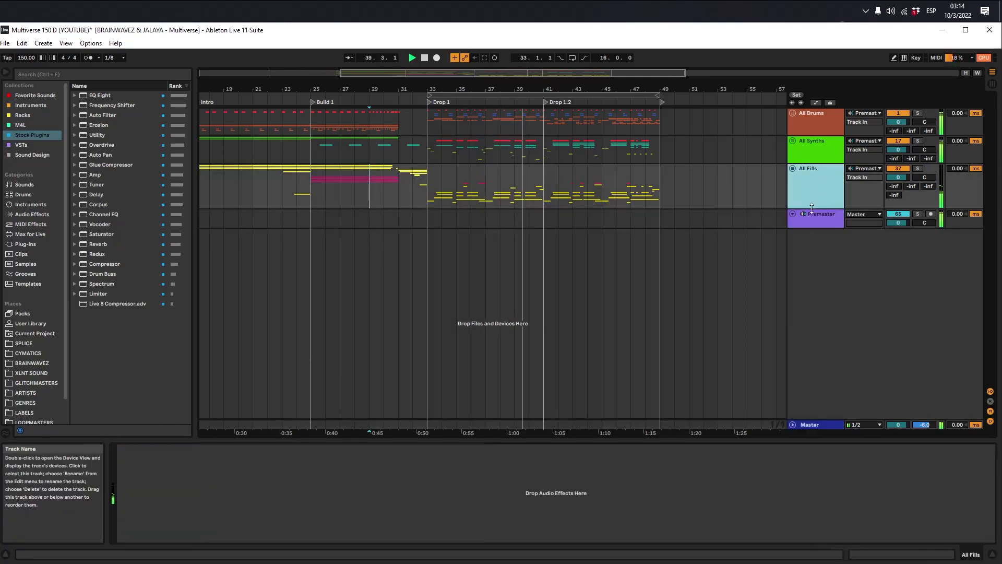
{"action": "left_click", "coordinate": [798, 152]}
{"action": "left_click", "coordinate": [793, 141]}
{"action": "left_click", "coordinate": [793, 141]}
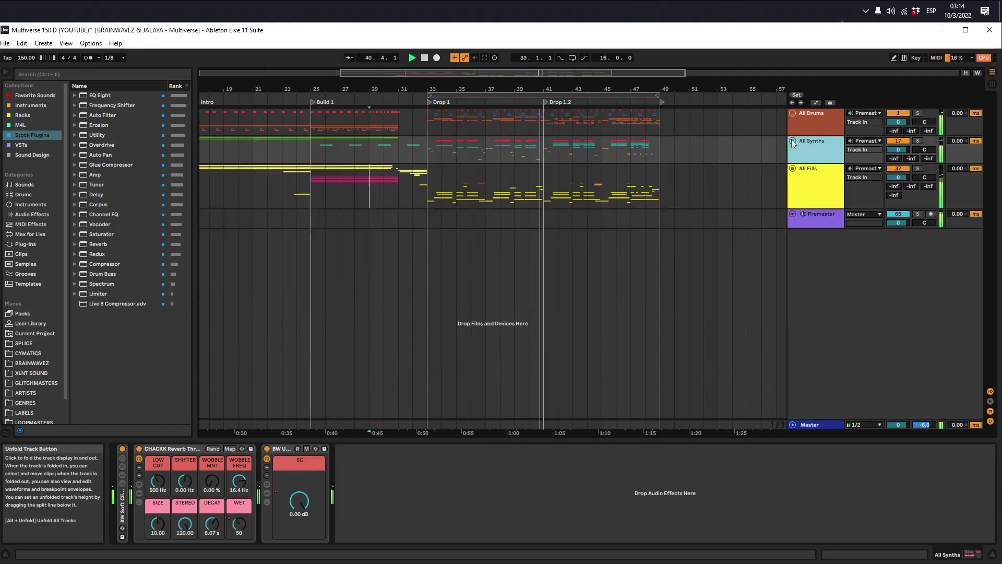
Unfold All Fills, fold its Intro Fills sub-group, then fold All Fills again
{"action": "left_click", "coordinate": [793, 169]}
{"action": "scroll", "coordinate": [789, 178], "scroll_direction": "down", "scroll_amount": 1}
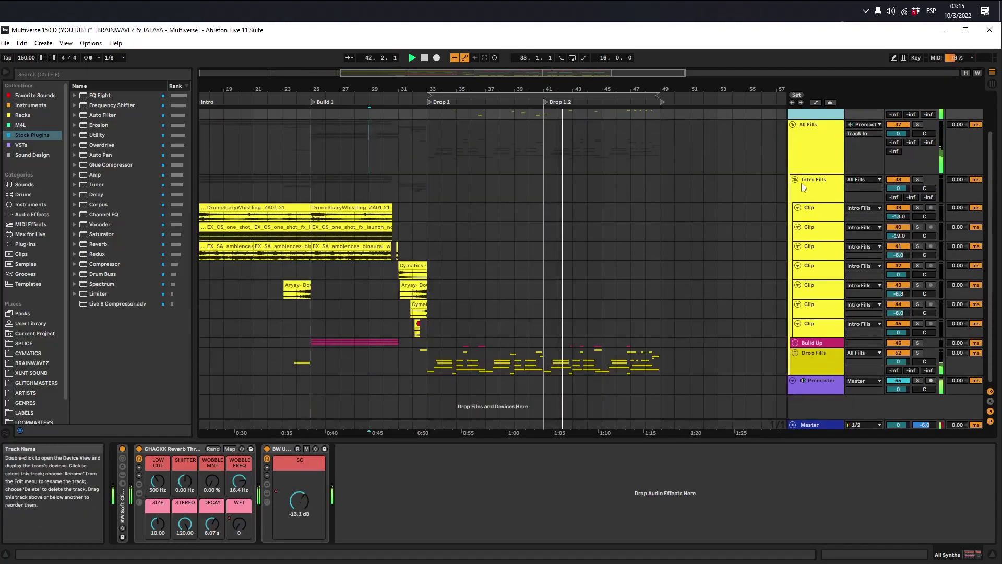
{"action": "left_click", "coordinate": [794, 179]}
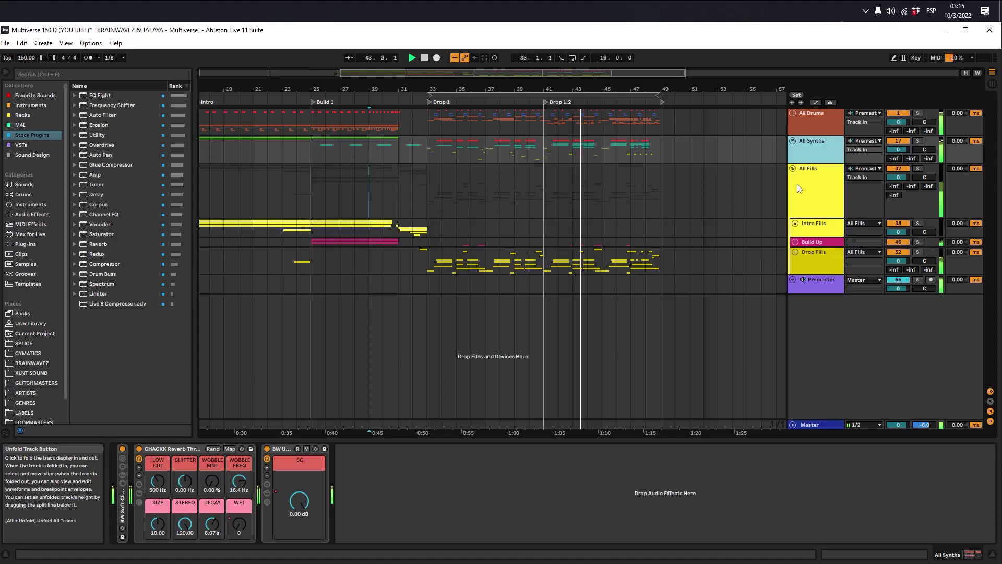
{"action": "left_click", "coordinate": [792, 168]}
{"action": "left_click", "coordinate": [792, 141]}
{"action": "left_click", "coordinate": [793, 141]}
Unfold All Synths, fold Drop 1, set the start to bar 26 and stop playback
{"action": "left_click", "coordinate": [790, 146]}
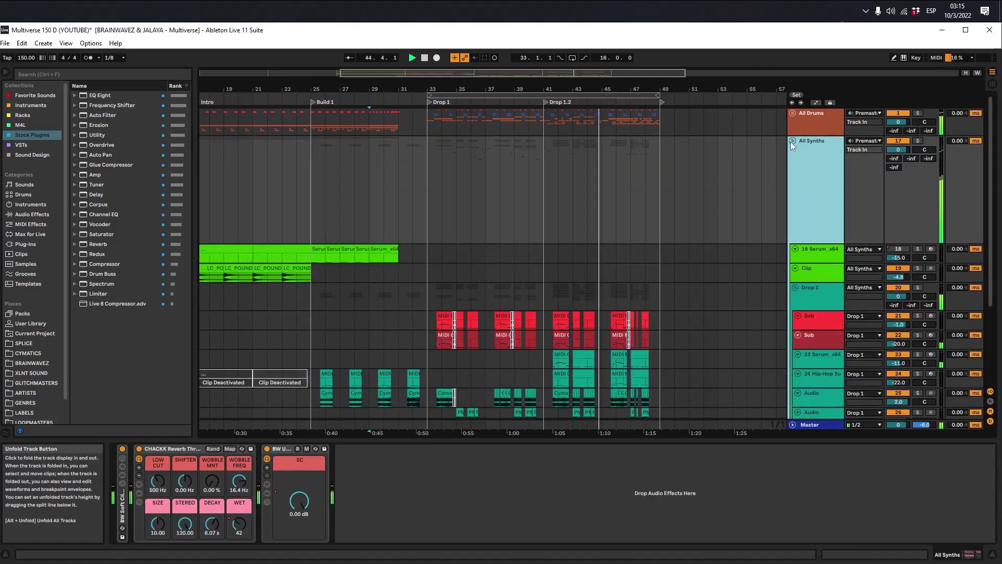
{"action": "scroll", "coordinate": [793, 157], "scroll_direction": "down", "scroll_amount": 1}
{"action": "left_click", "coordinate": [797, 175]}
{"action": "left_click", "coordinate": [796, 174]}
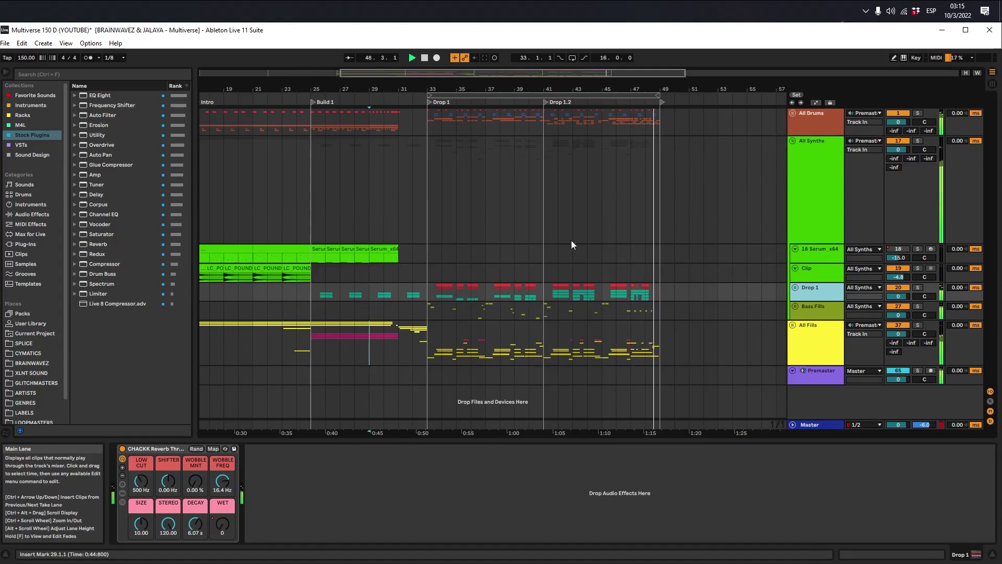
{"action": "left_click", "coordinate": [325, 192]}
{"action": "key", "text": "space"}
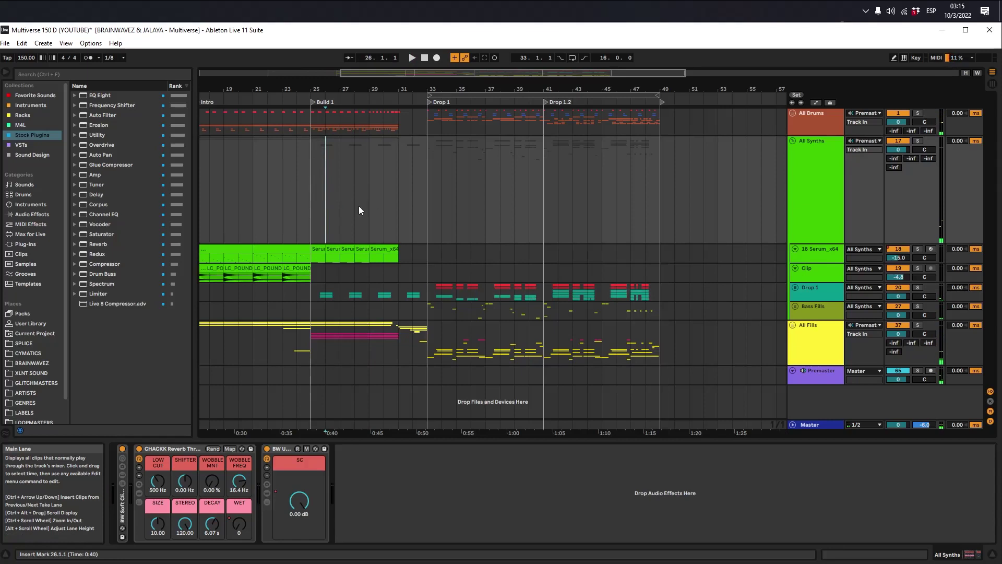
Fold All Synths, unfold All Drums and set the start point at Drop 1
{"action": "left_click", "coordinate": [822, 192]}
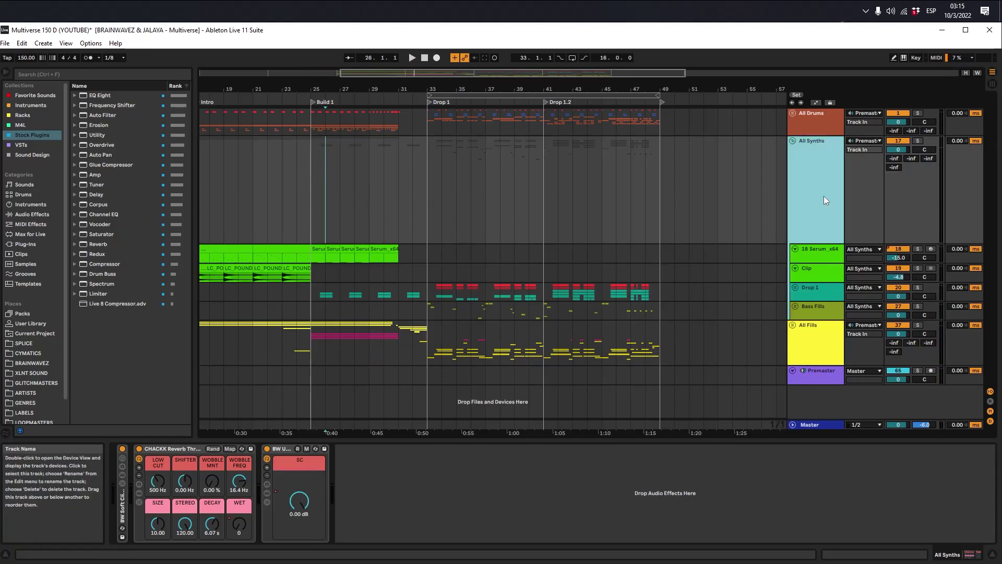
{"action": "left_click", "coordinate": [792, 140], "text": "alt"}
{"action": "scroll", "coordinate": [462, 208], "scroll_direction": "up", "scroll_amount": 4, "text": "ctrl"}
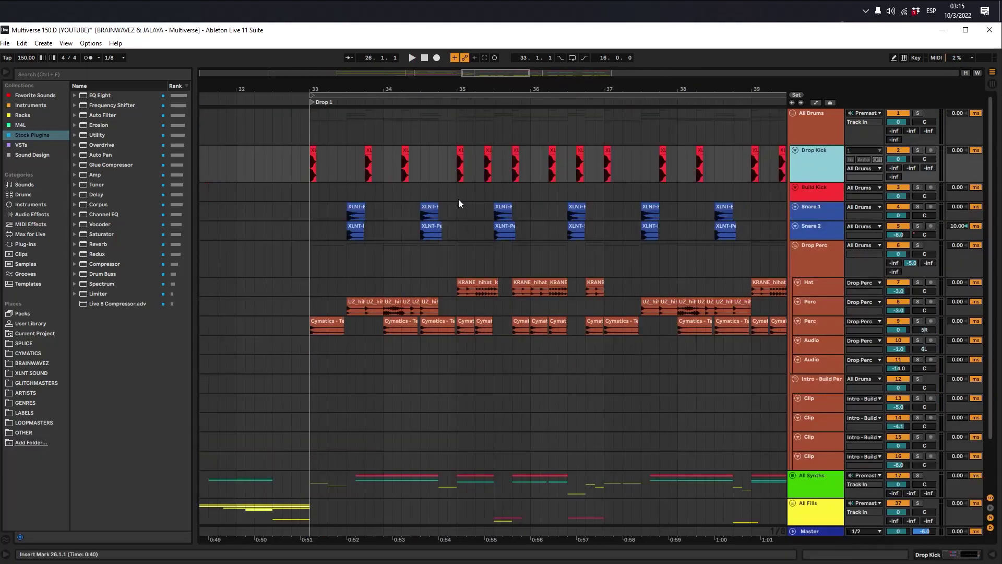
{"action": "left_click", "coordinate": [422, 151]}
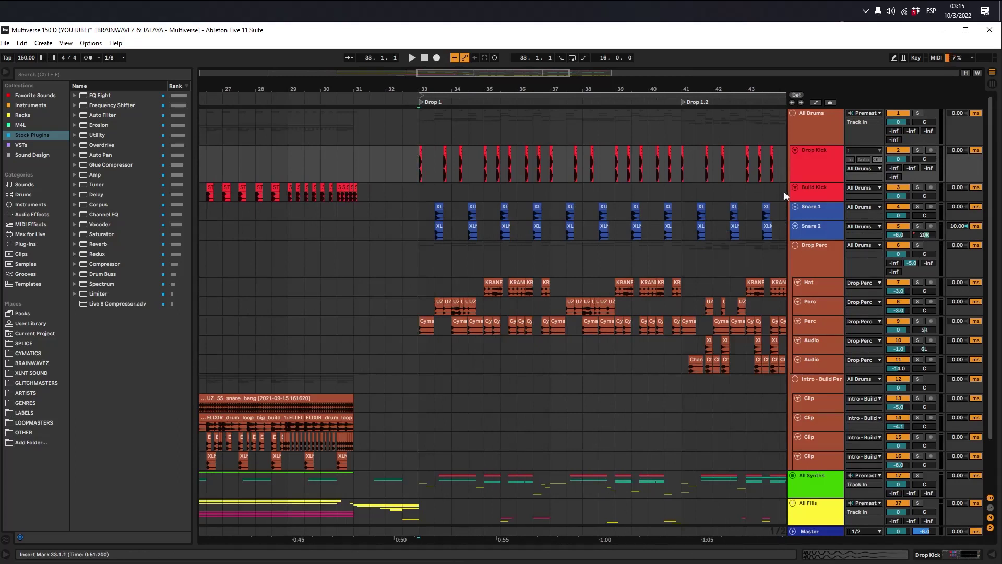
Show Drop Kick's devices and play the drop while checking its mixer level
{"action": "double_click", "coordinate": [819, 174]}
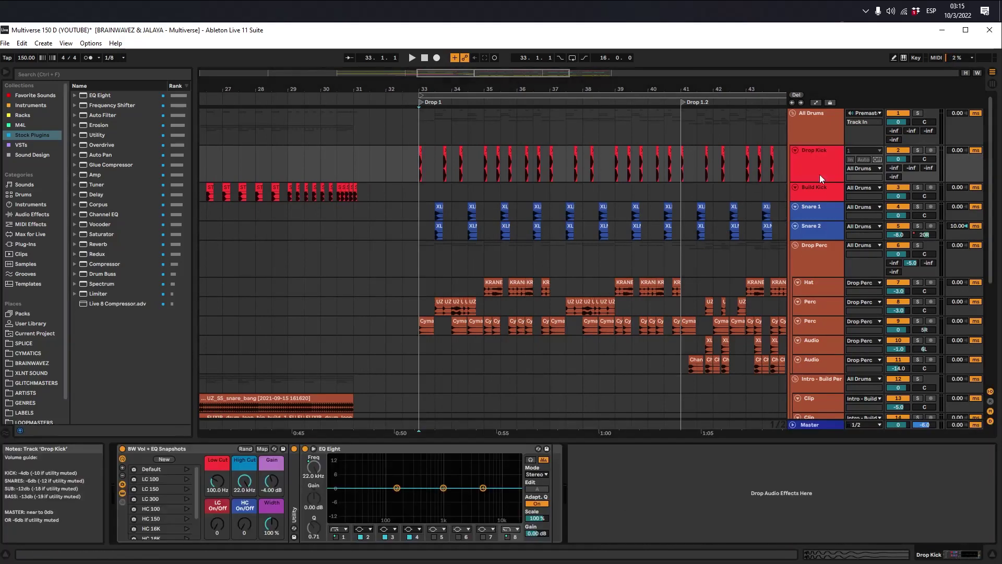
{"action": "left_click", "coordinate": [418, 159]}
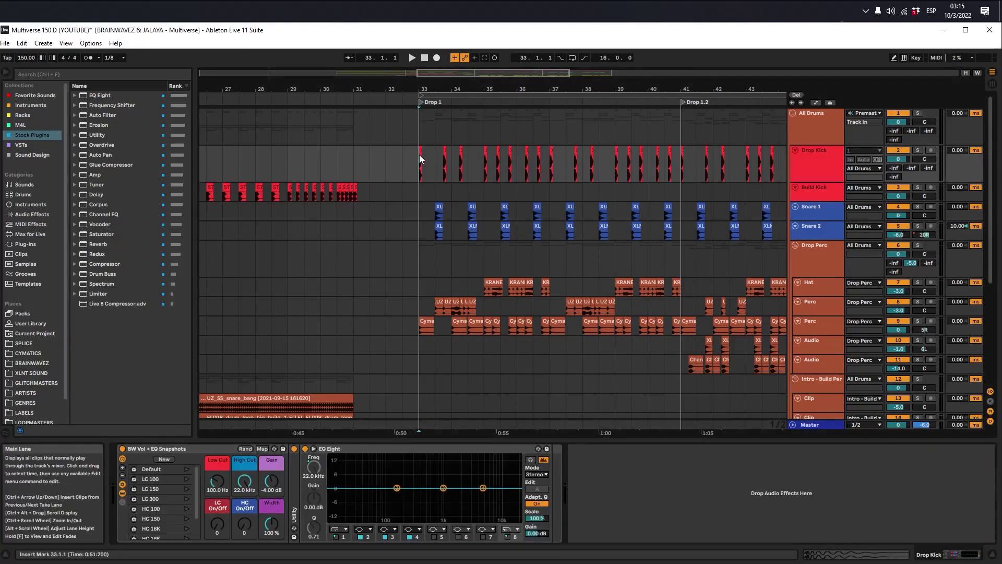
{"action": "key", "text": "space"}
{"action": "key", "text": "Tab"}
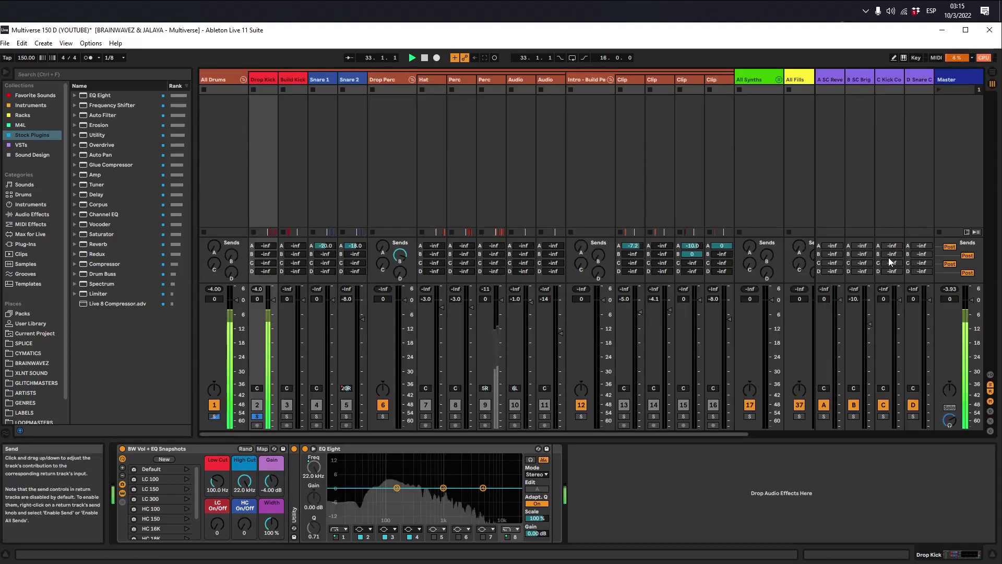
{"action": "key", "text": "Tab"}
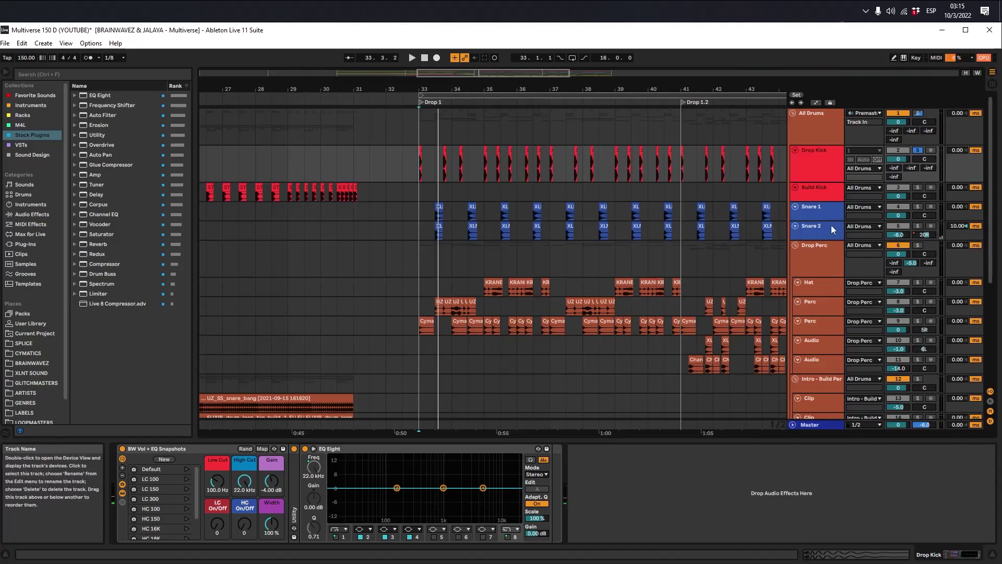
Show Snare 1's devices, replay the drop to check its mixer level, then stop
{"action": "left_click", "coordinate": [828, 225]}
{"action": "left_click", "coordinate": [826, 209]}
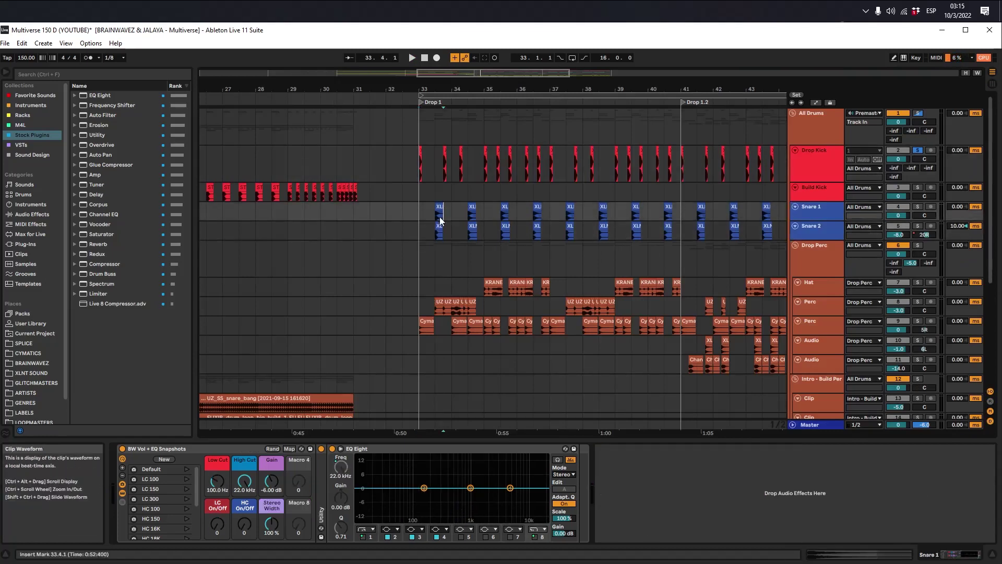
{"action": "key", "text": "space"}
{"action": "key", "text": "Tab"}
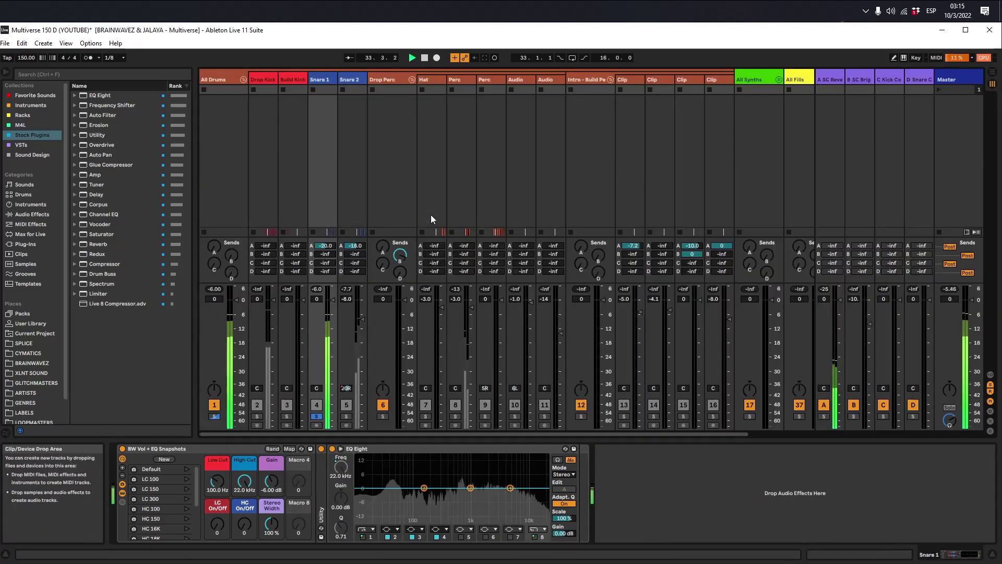
{"action": "key", "text": "Tab"}
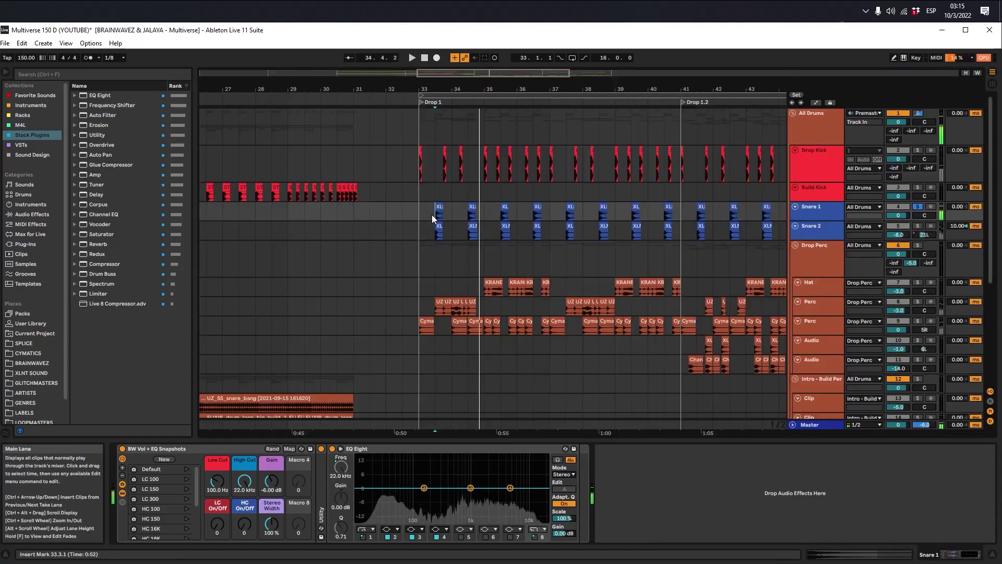
{"action": "left_click", "coordinate": [432, 168]}
{"action": "key", "text": "space"}
Move the start point from the Drop 1 start to 32.3.1 on Snare 1
{"action": "left_click", "coordinate": [418, 159]}
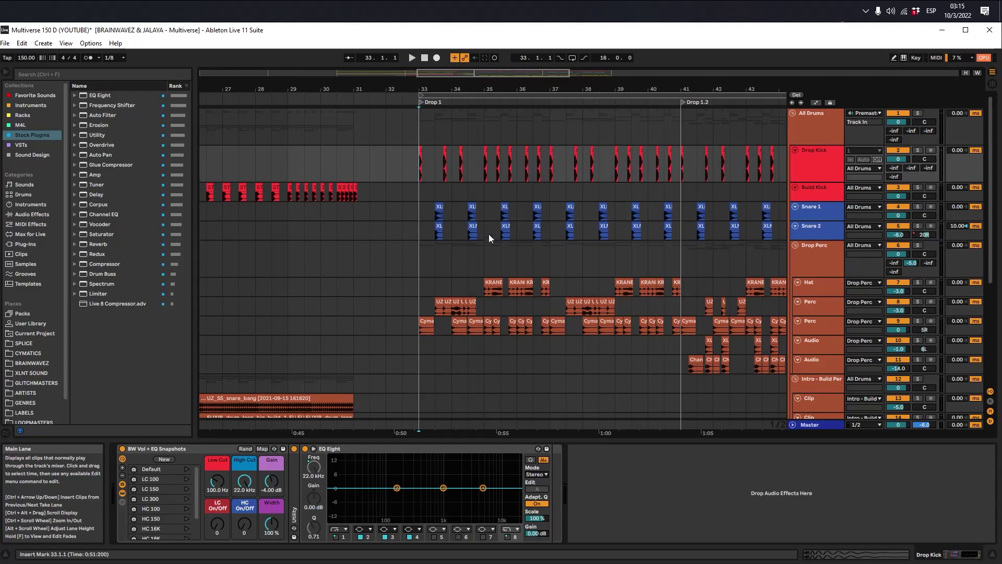
{"action": "left_click", "coordinate": [385, 212]}
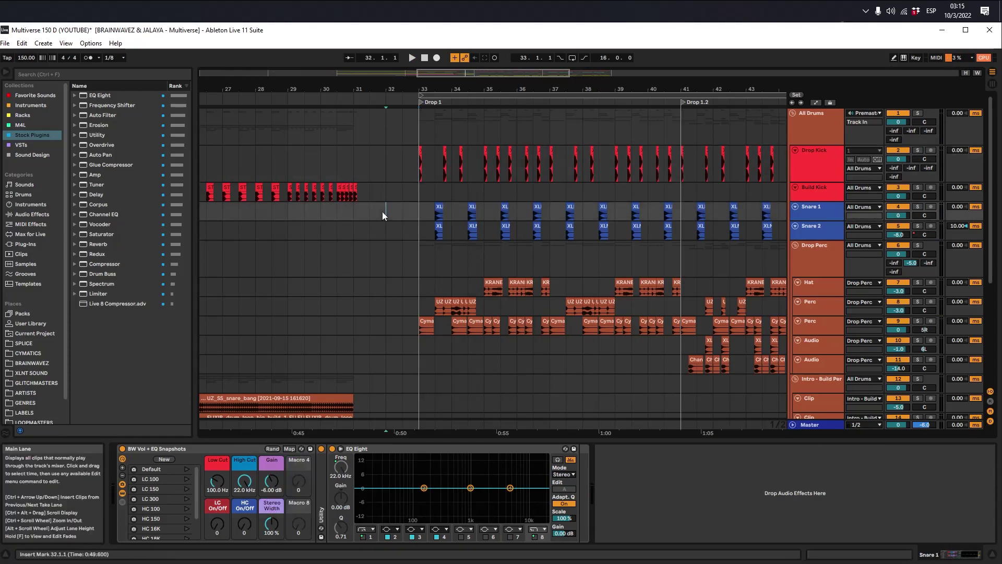
{"action": "left_click", "coordinate": [406, 180]}
{"action": "left_click", "coordinate": [413, 190]}
{"action": "left_click", "coordinate": [406, 215]}
Play the arrangement from bar 33 and check track levels in the mixer
{"action": "scroll", "coordinate": [393, 243], "scroll_direction": "down", "scroll_amount": 3}
{"action": "left_click", "coordinate": [408, 233]}
{"action": "scroll", "coordinate": [402, 231], "scroll_direction": "down", "scroll_amount": 5}
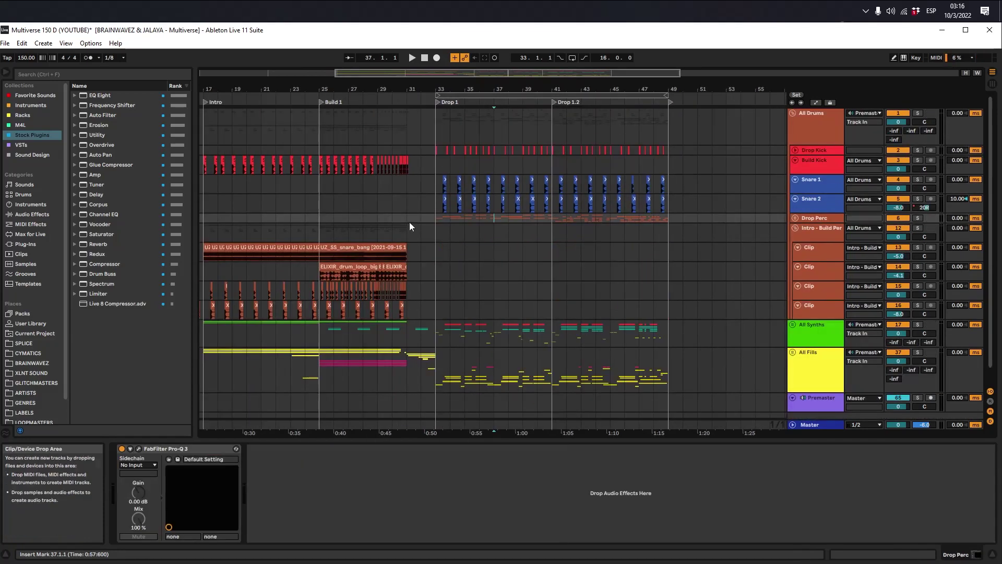
{"action": "left_click", "coordinate": [437, 219]}
{"action": "key", "text": "space"}
{"action": "key", "text": "Tab"}
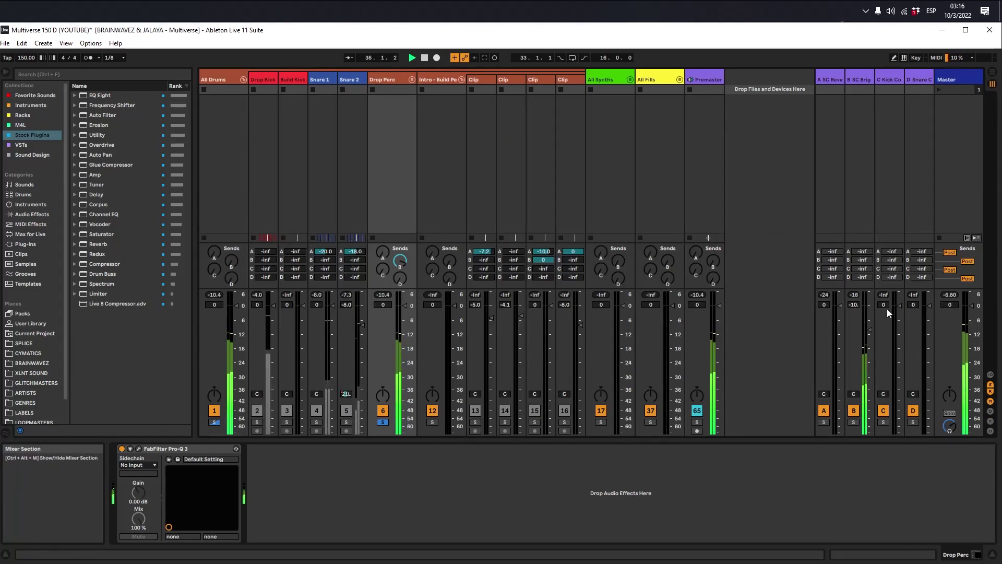
{"action": "key", "text": "Tab"}
Select the All Synths group and unfold it to show its four synth tracks
{"action": "left_click", "coordinate": [807, 249]}
{"action": "left_click", "coordinate": [807, 240]}
{"action": "left_click", "coordinate": [814, 313]}
{"action": "left_click", "coordinate": [793, 308]}
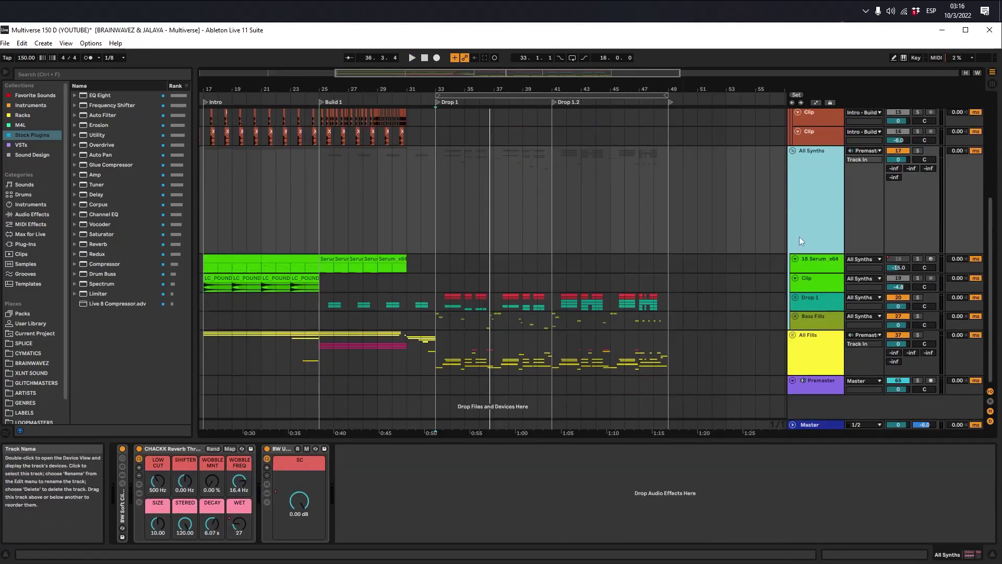
Replay from bar 33 and re-check mixer levels after resetting the master peak readout
{"action": "key", "text": "space"}
{"action": "key", "text": "Tab"}
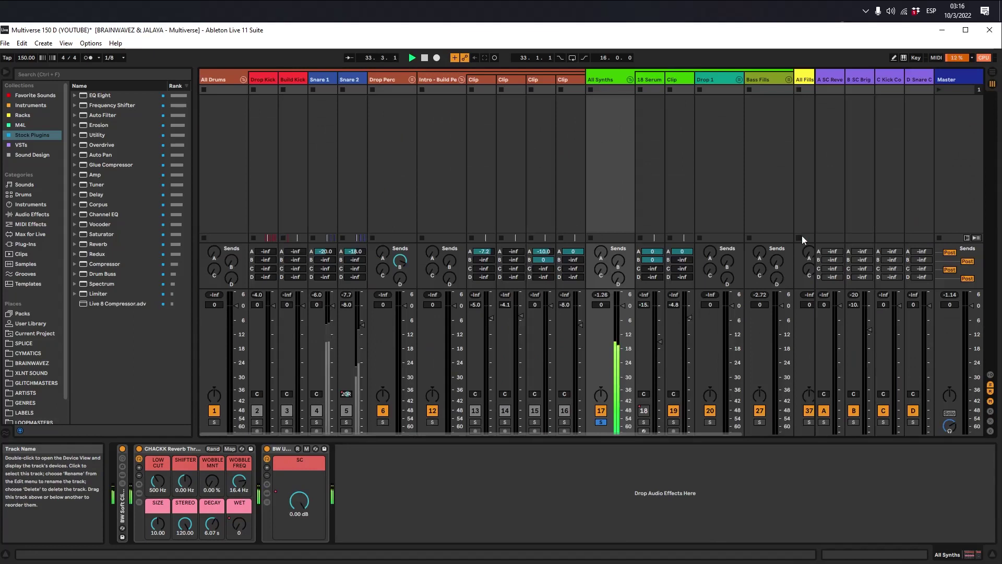
{"action": "left_click", "coordinate": [951, 296]}
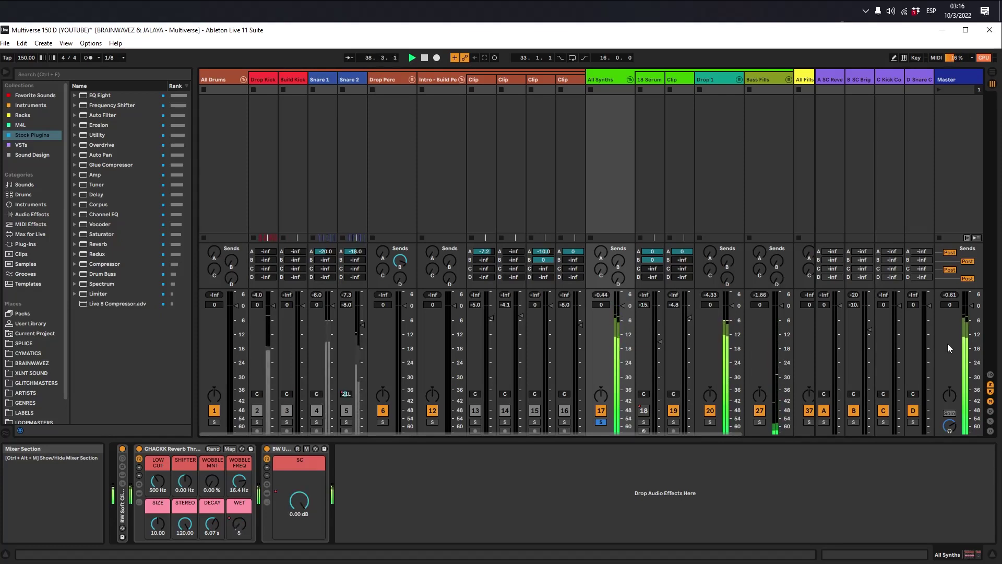
{"action": "key", "text": "Tab"}
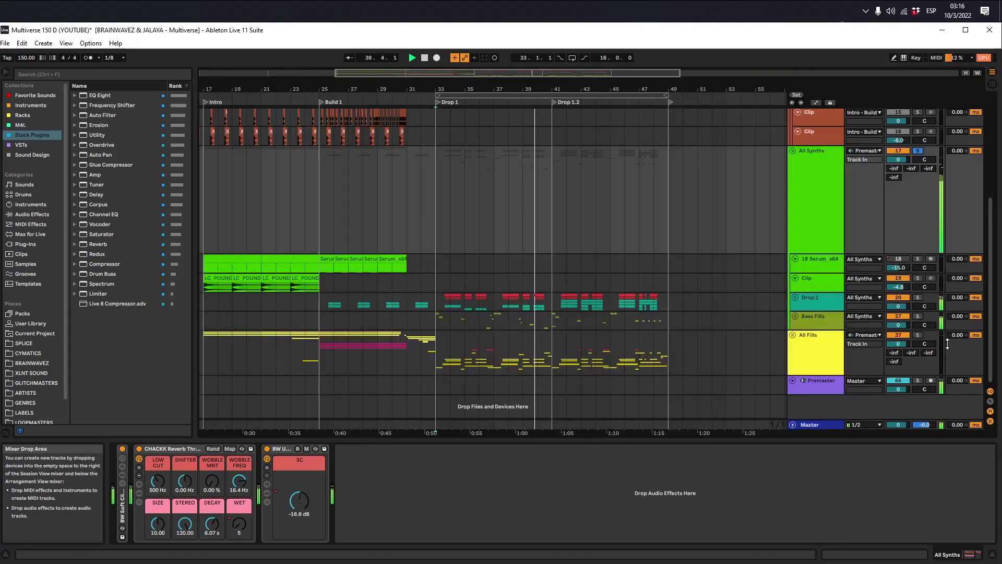
Show the All Synths BW Utility sidechain envelope in automation mode, zoomed to bars 31–38
{"action": "key", "text": "space"}
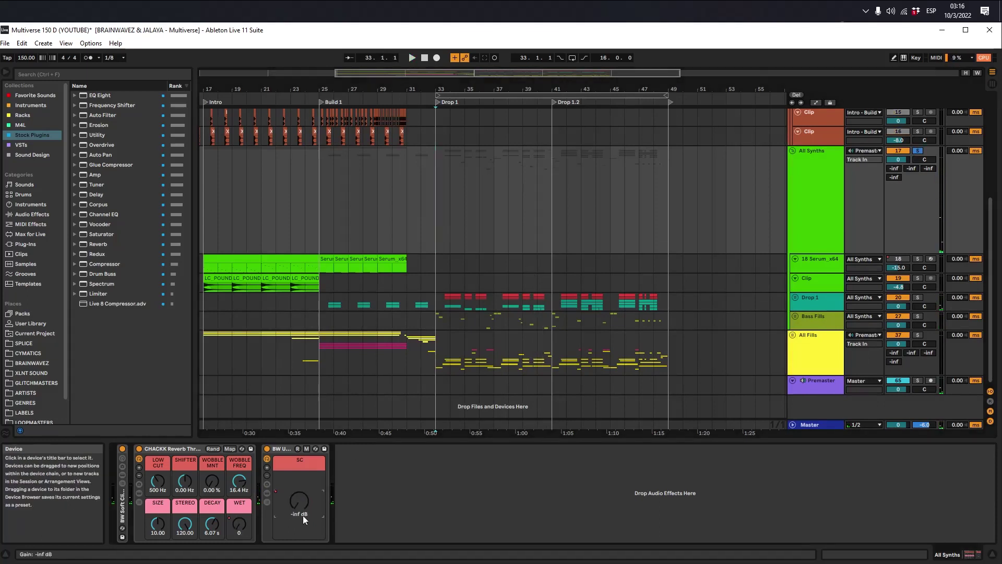
{"action": "key", "text": "a"}
{"action": "scroll", "coordinate": [531, 249], "scroll_direction": "up", "scroll_amount": 5}
{"action": "left_click", "coordinate": [287, 501]}
{"action": "key", "text": "plus"}
{"action": "key", "text": "plus"}
{"action": "key", "text": "plus"}
{"action": "key", "text": "plus"}
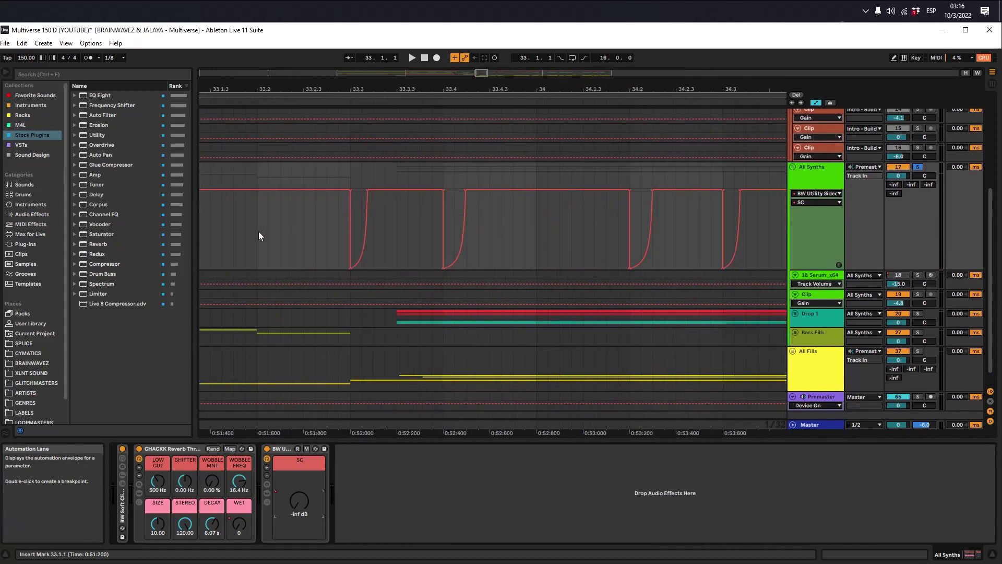
{"action": "key", "text": "plus"}
{"action": "scroll", "coordinate": [524, 290], "scroll_direction": "up", "scroll_amount": 1}
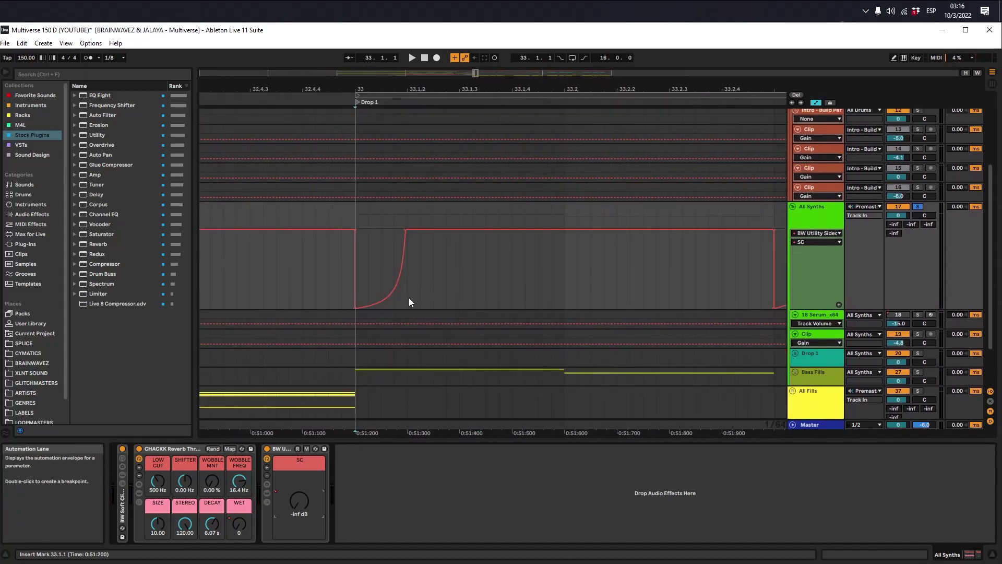
{"action": "key", "text": "minus"}
{"action": "key", "text": "plus"}
{"action": "scroll", "coordinate": [362, 295], "scroll_direction": "up", "scroll_amount": 3}
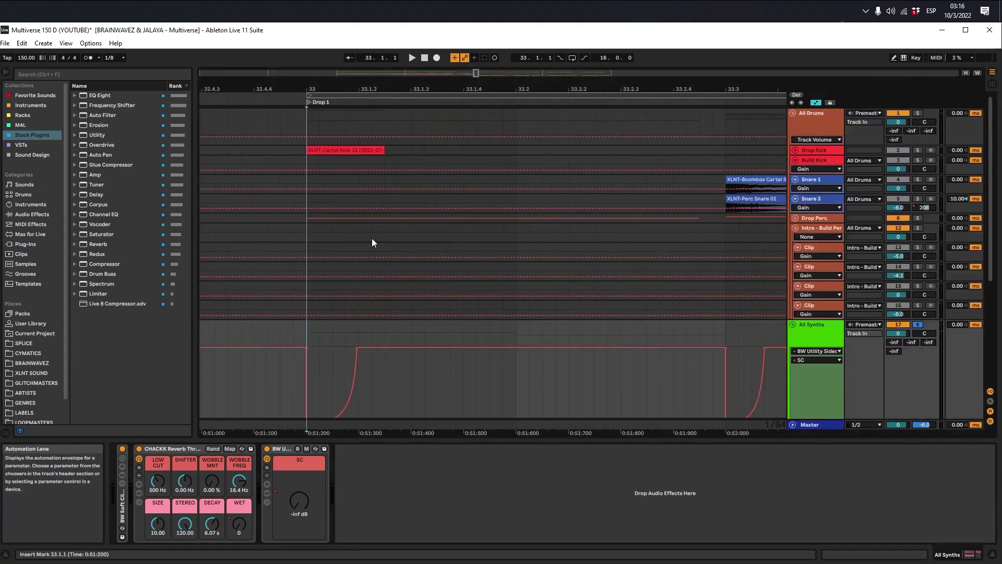
{"action": "scroll", "coordinate": [493, 320], "scroll_direction": "down", "scroll_amount": 6}
{"action": "key", "text": "minus"}
{"action": "key", "text": "minus"}
{"action": "key", "text": "minus"}
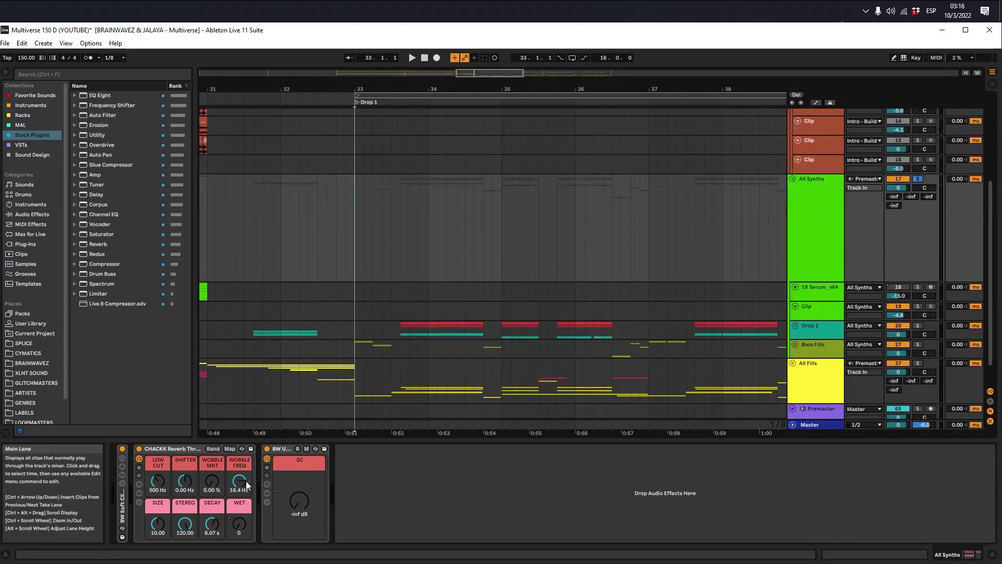
Switch the All Synths lane to the CHACKK Reverb WET envelope and play from bar 33
{"action": "key", "text": "a"}
{"action": "scroll", "coordinate": [298, 235], "scroll_direction": "right", "scroll_amount": 2}
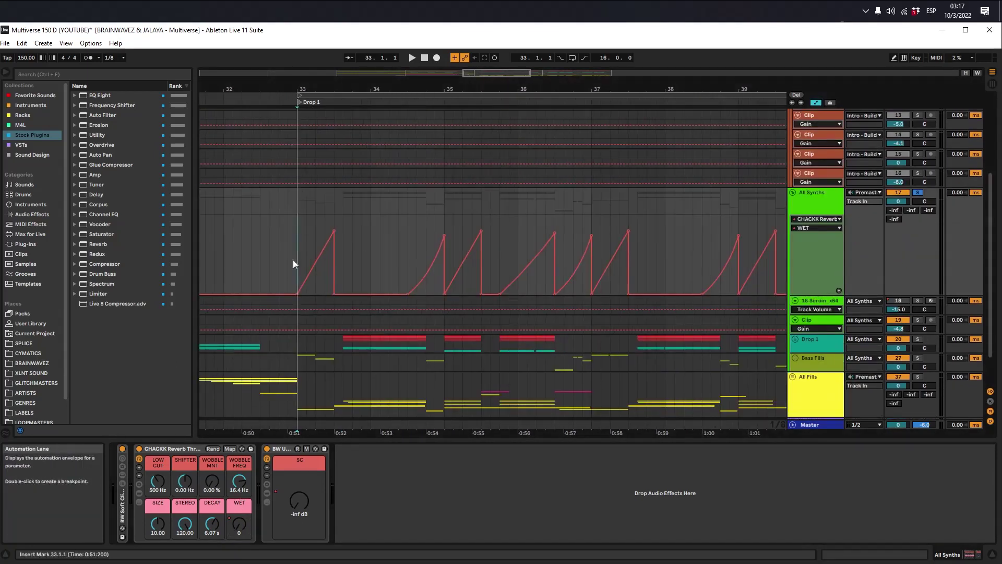
{"action": "left_click", "coordinate": [157, 451]}
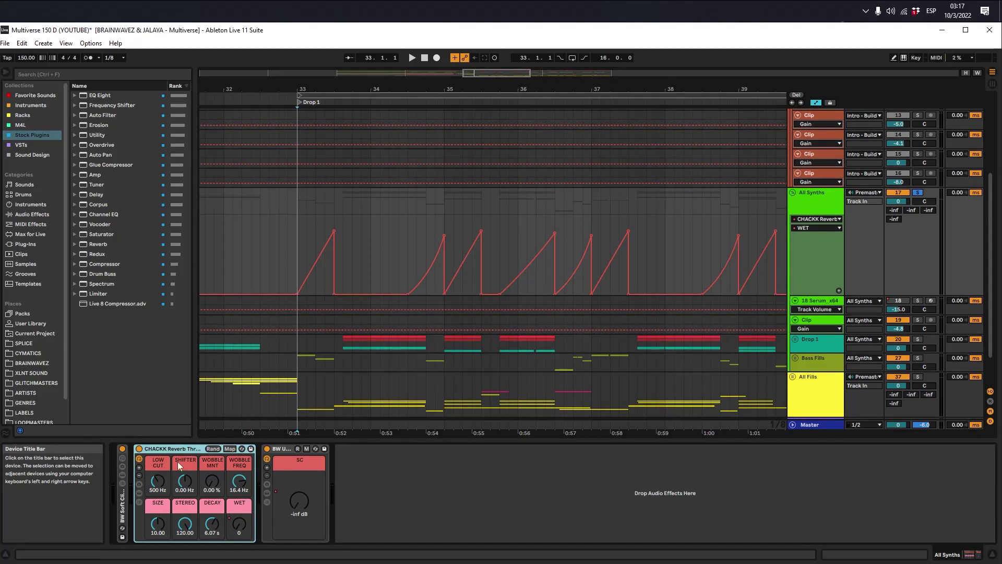
{"action": "key", "text": "space"}
{"action": "left_click", "coordinate": [814, 205]}
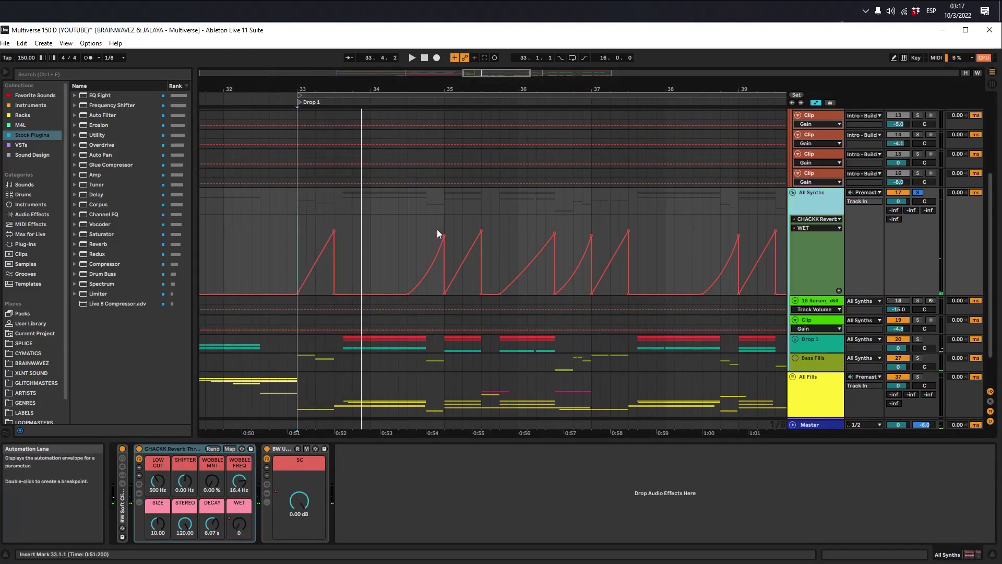
{"action": "left_click", "coordinate": [408, 227]}
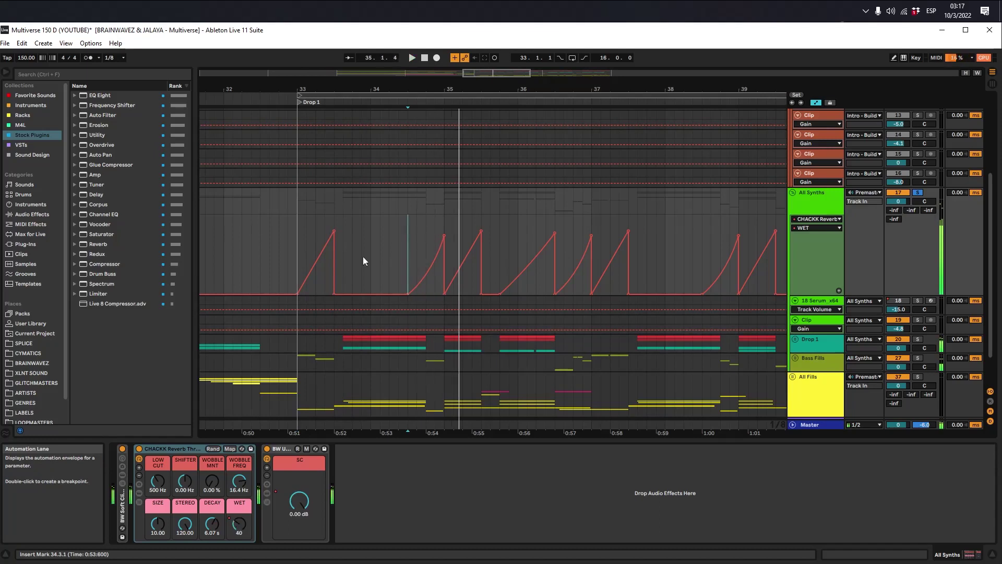
Unfold the BW Soft Clip and OTT Master rack and inspect its chains' Soft Clip and EQ Eight devices
{"action": "double_click", "coordinate": [121, 506]}
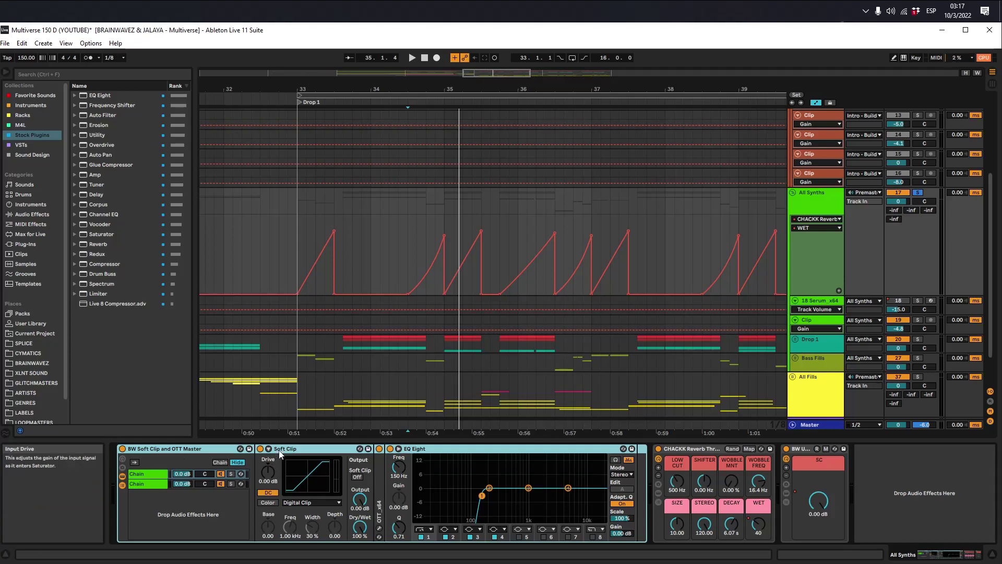
{"action": "left_click", "coordinate": [298, 449]}
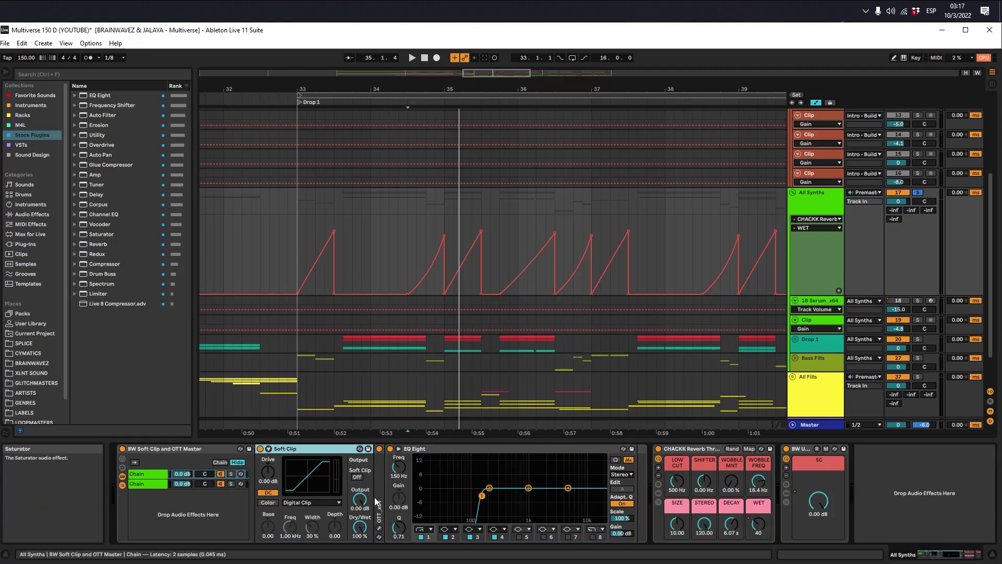
{"action": "left_click", "coordinate": [158, 474]}
{"action": "left_click", "coordinate": [152, 488]}
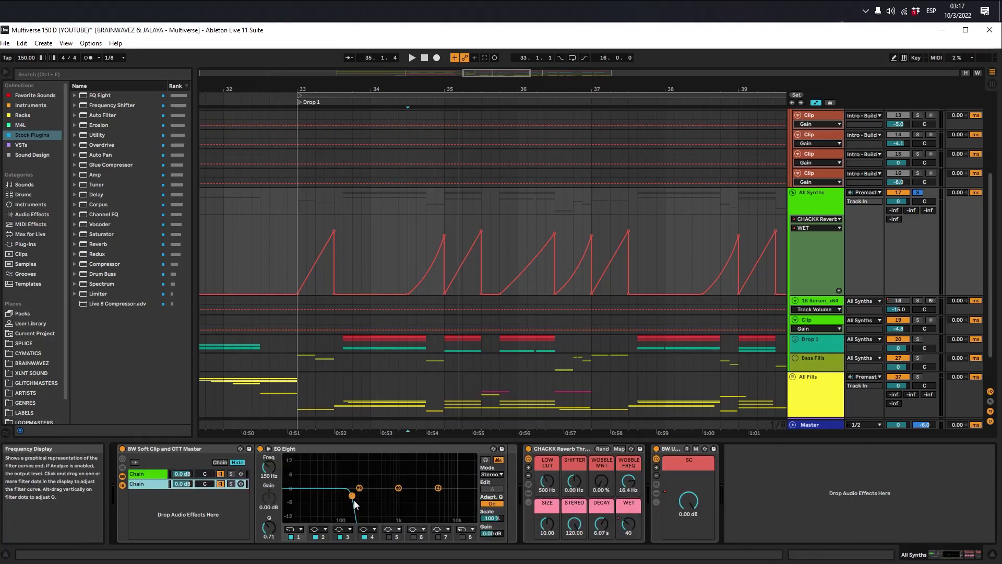
{"action": "left_click", "coordinate": [156, 474]}
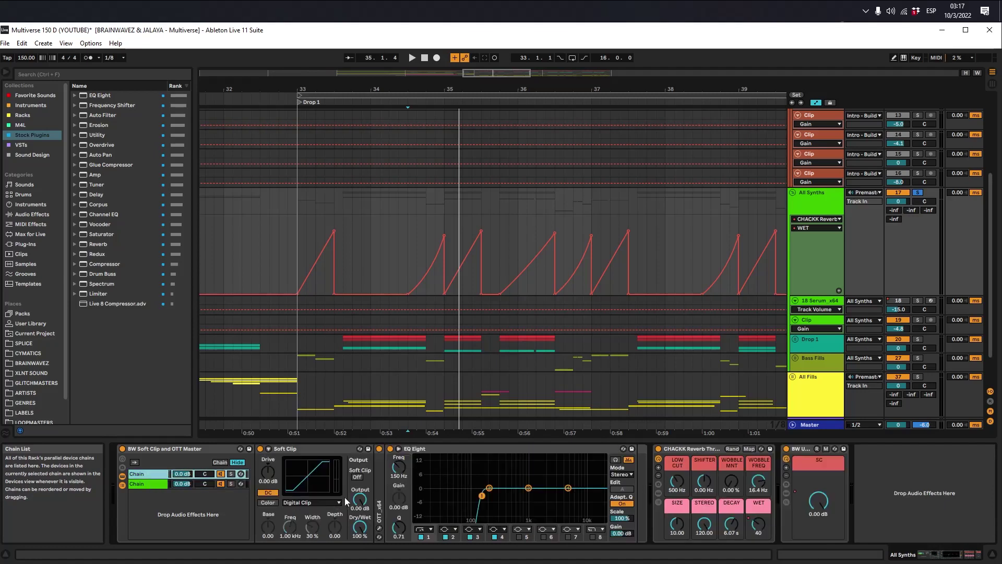
{"action": "left_click", "coordinate": [144, 485]}
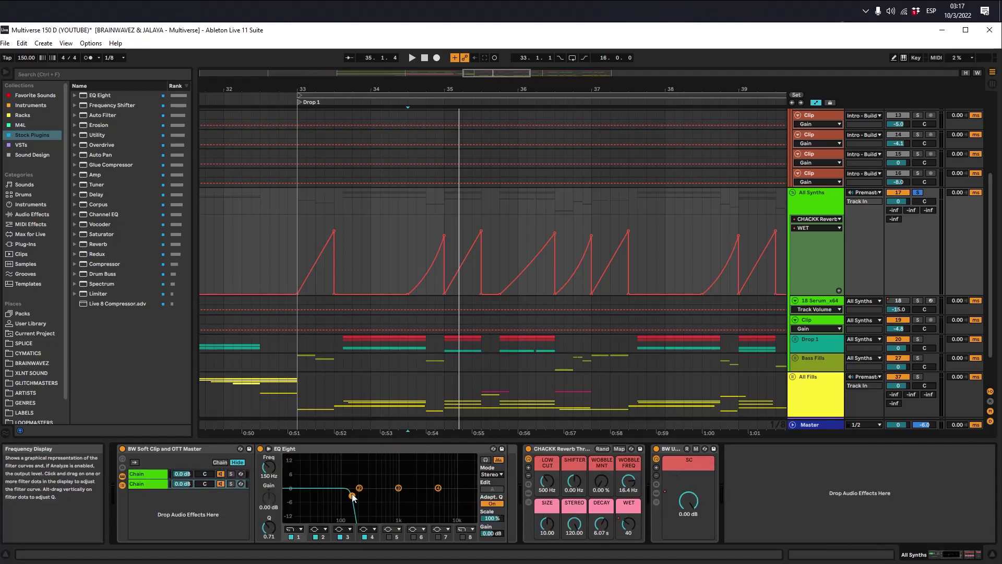
{"action": "left_click", "coordinate": [149, 474]}
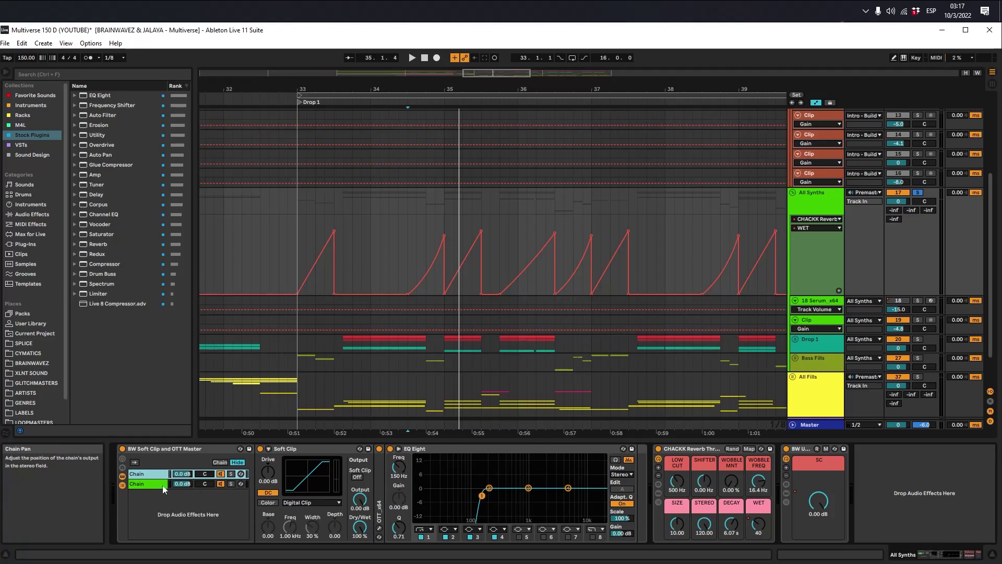
{"action": "left_click", "coordinate": [150, 474]}
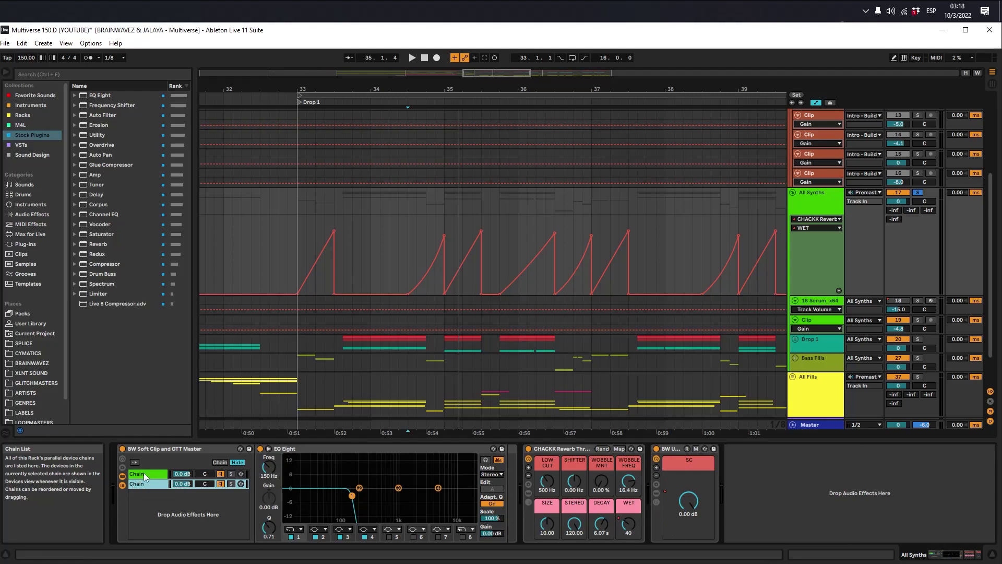
Audition the rack, show the BW Soft Clip on/off automation, then return to the first chain
{"action": "key", "text": "space"}
{"action": "left_click", "coordinate": [122, 449]}
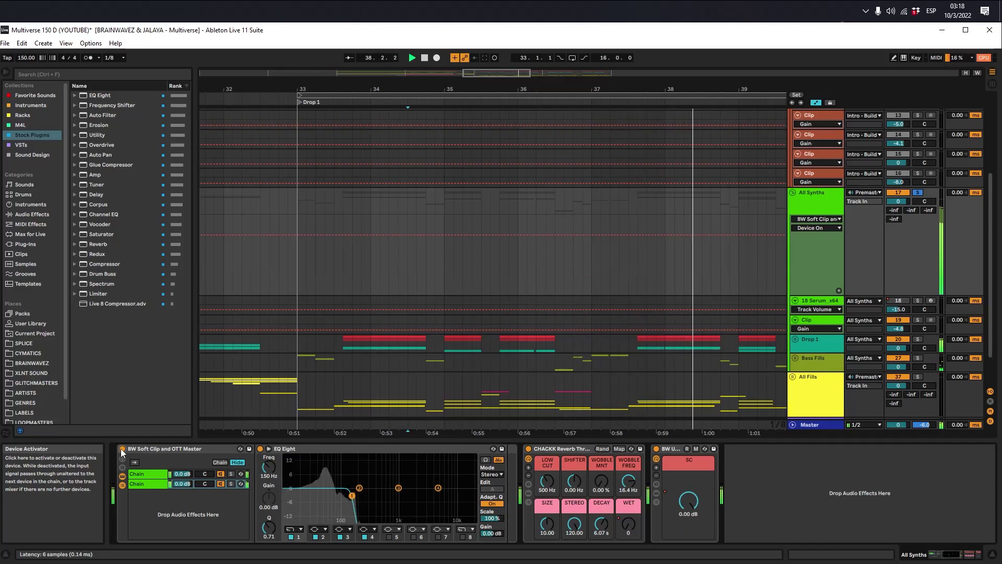
{"action": "key", "text": "space"}
{"action": "left_click", "coordinate": [151, 474]}
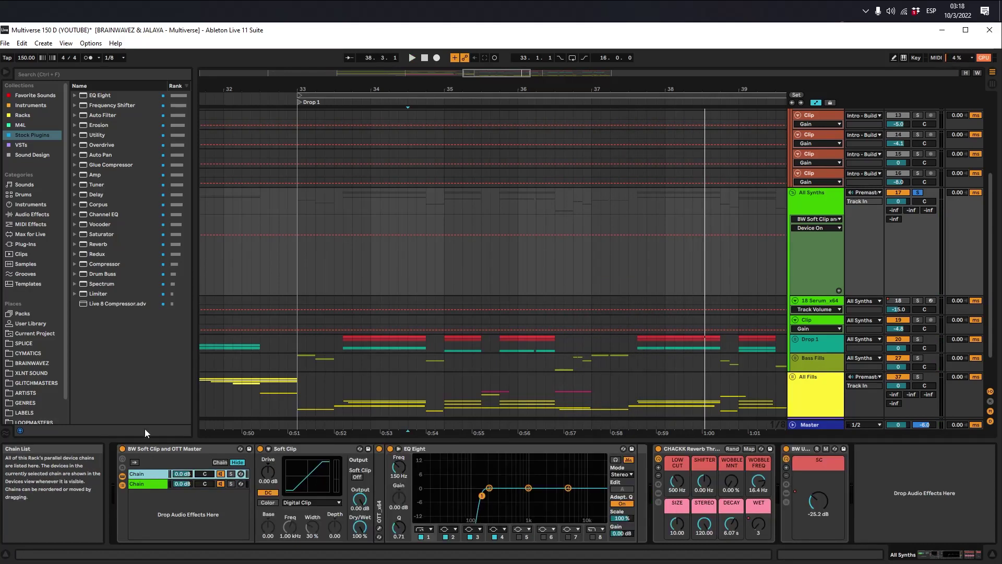
Unfold the Drop 1 group and audition its Sub clip while checking the mixer
{"action": "scroll", "coordinate": [301, 255], "scroll_direction": "down", "scroll_amount": 2}
{"action": "left_click", "coordinate": [804, 303]}
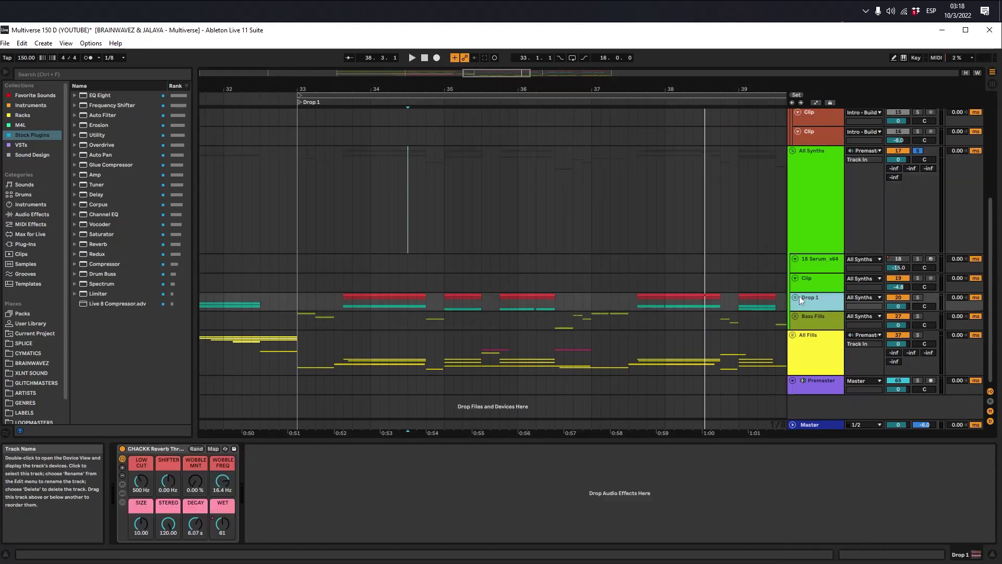
{"action": "left_click", "coordinate": [796, 298]}
{"action": "left_click", "coordinate": [368, 328]}
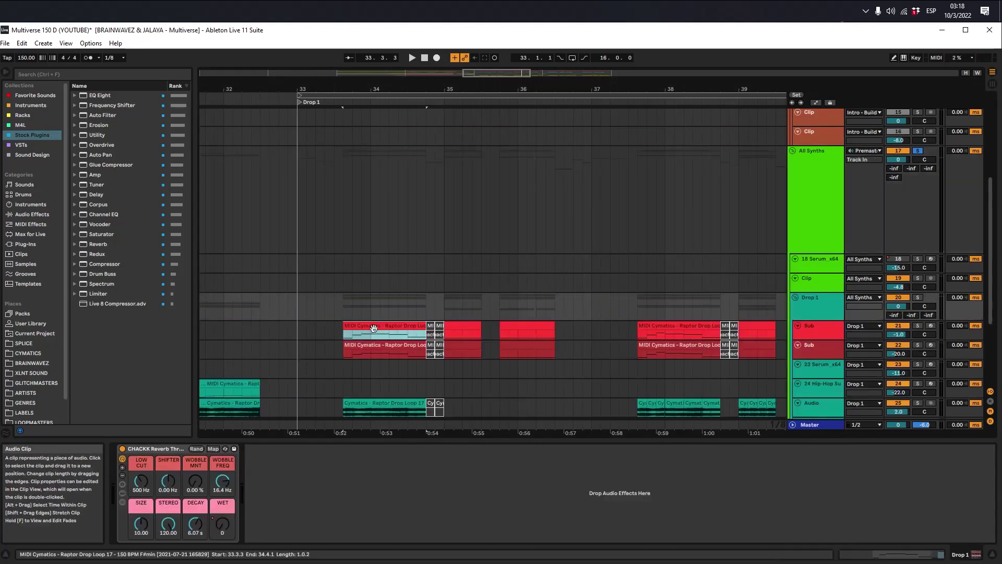
{"action": "key", "text": "space"}
{"action": "key", "text": "Tab"}
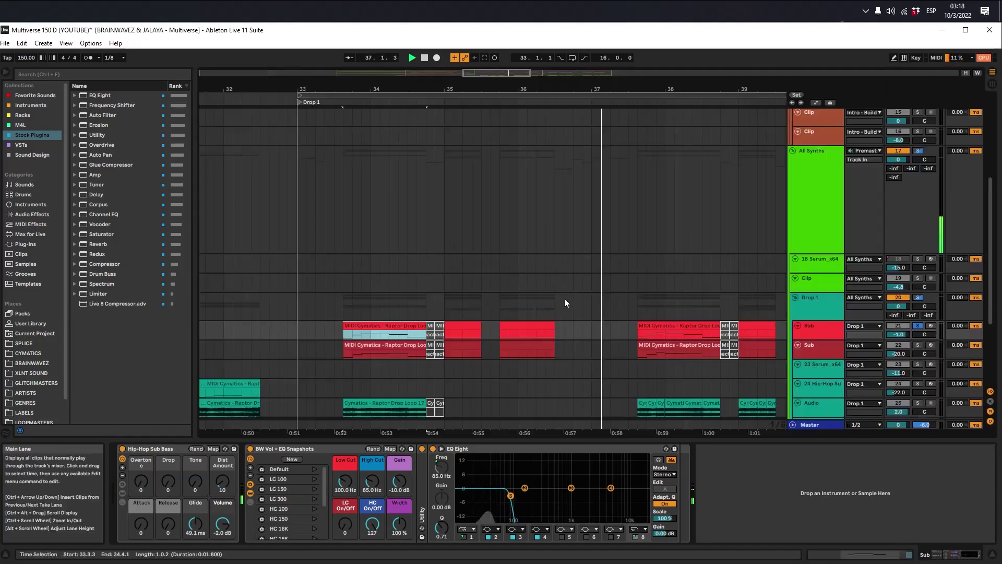
{"action": "key", "text": "Tab"}
{"action": "scroll", "coordinate": [451, 280], "scroll_direction": "down", "scroll_amount": 3}
{"action": "key", "text": "space"}
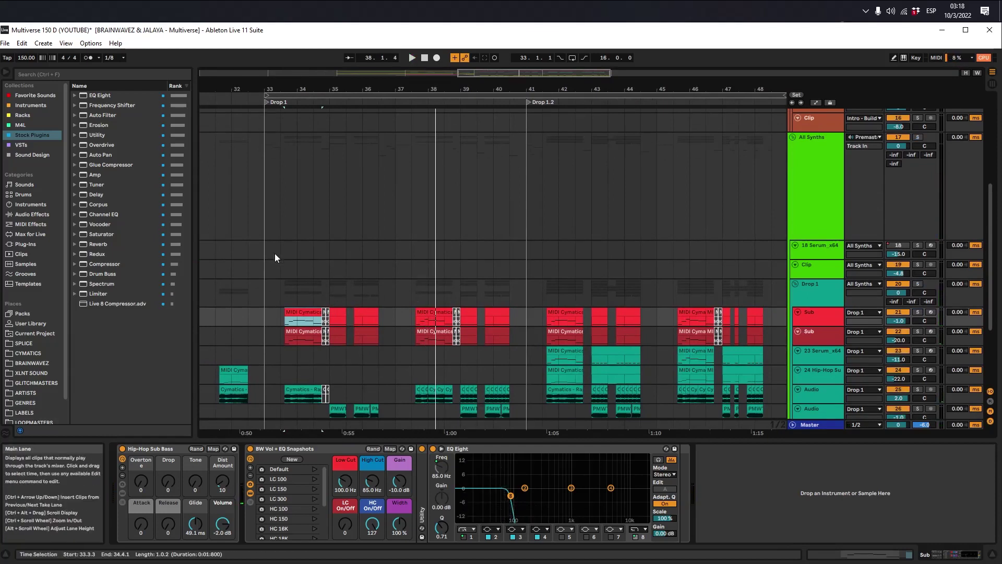
Fold all group tracks and bring up the Master's Catch Peaks device chain
{"action": "left_click", "coordinate": [270, 244]}
{"action": "scroll", "coordinate": [437, 256], "scroll_direction": "up", "scroll_amount": 3}
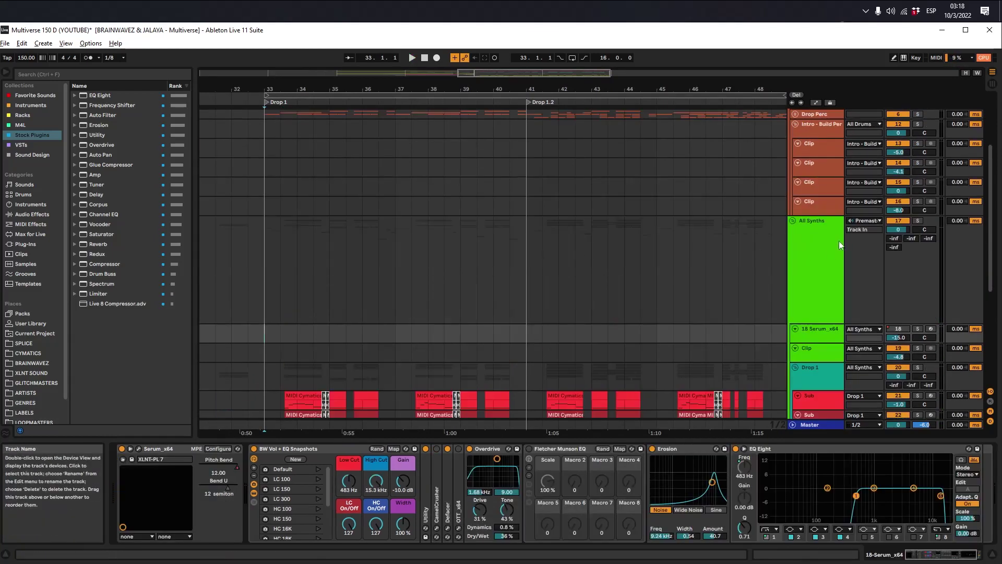
{"action": "left_click", "coordinate": [793, 220], "text": "alt"}
{"action": "left_click", "coordinate": [344, 174]}
{"action": "scroll", "coordinate": [344, 174], "scroll_direction": "down", "scroll_amount": 3}
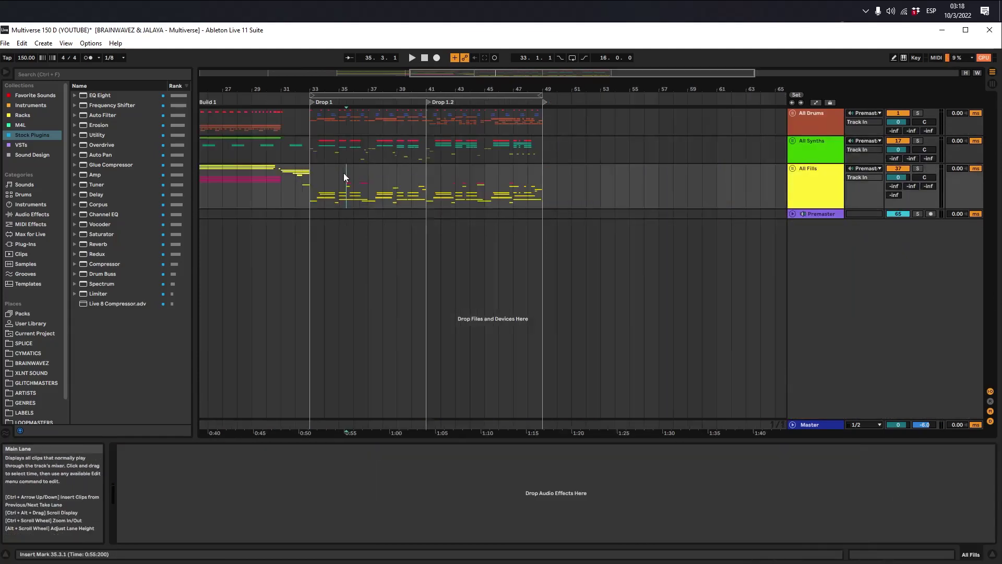
{"action": "left_click", "coordinate": [268, 139]}
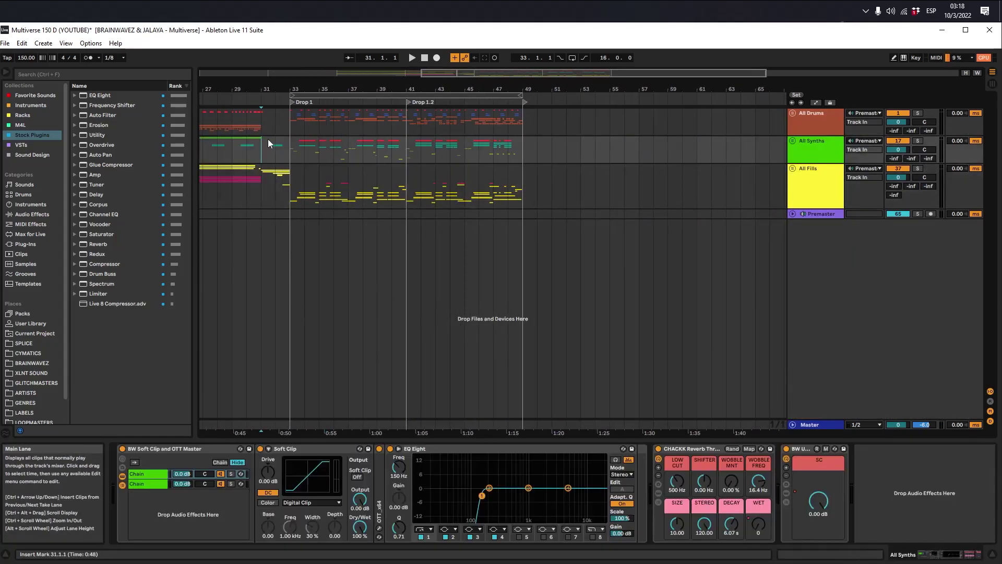
{"action": "left_click", "coordinate": [821, 426]}
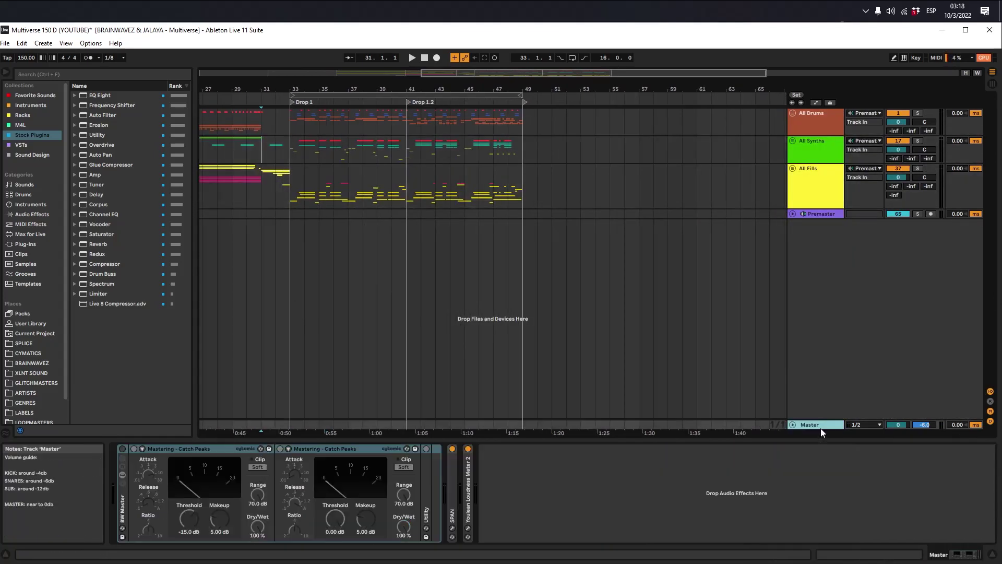
Open the Master's SPAN window, position it, and enable peak hold while the mix plays
{"action": "left_click", "coordinate": [452, 527]}
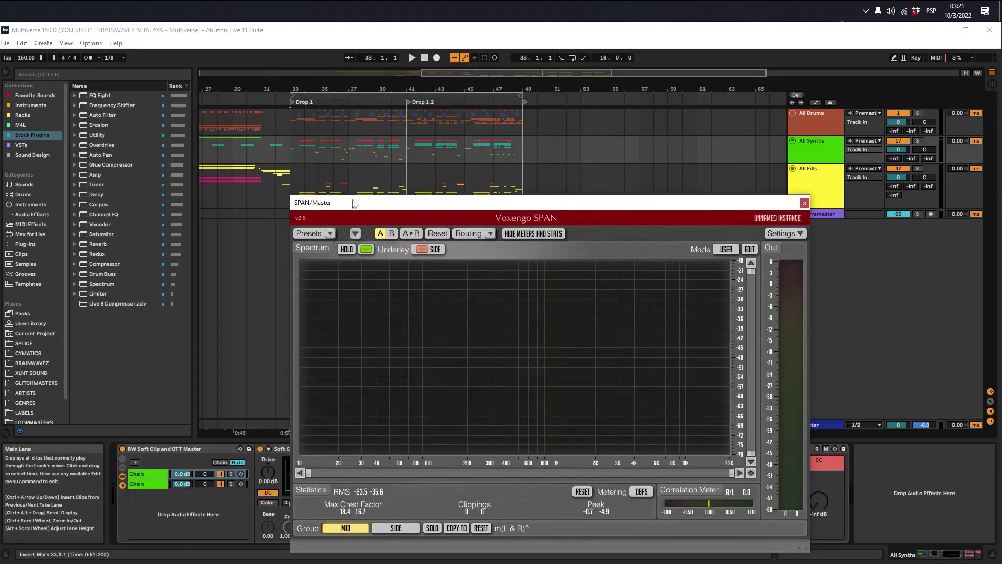
{"action": "mouse_move", "coordinate": [350, 198]}
{"action": "left_mouse_down"}
{"action": "mouse_move", "coordinate": [349, 145]}
{"action": "mouse_move", "coordinate": [350, 192]}
{"action": "left_mouse_up"}
{"action": "left_click_drag", "start_coordinate": [713, 187], "coordinate": [664, 183]}
{"action": "left_click", "coordinate": [821, 425]}
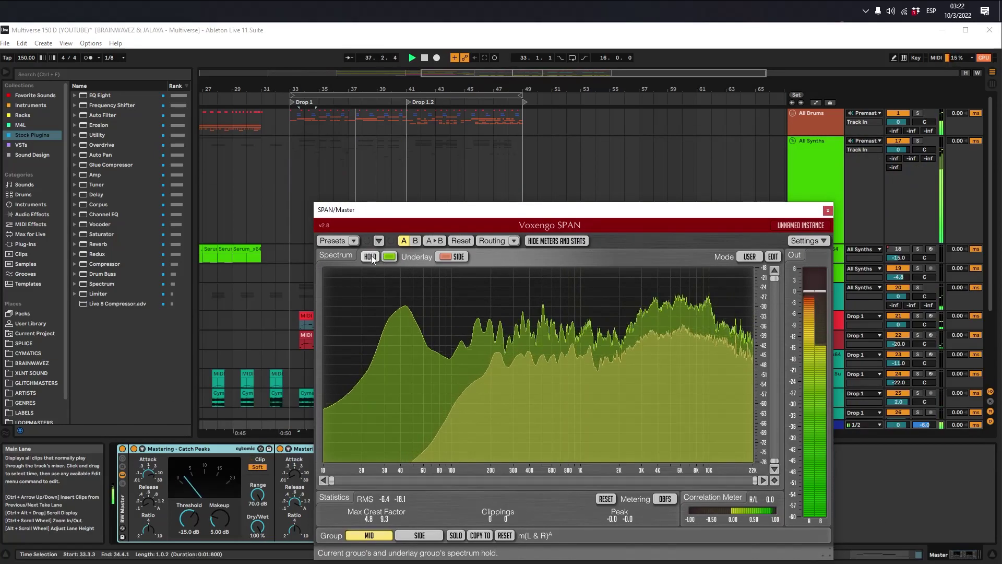
{"action": "left_click", "coordinate": [370, 257]}
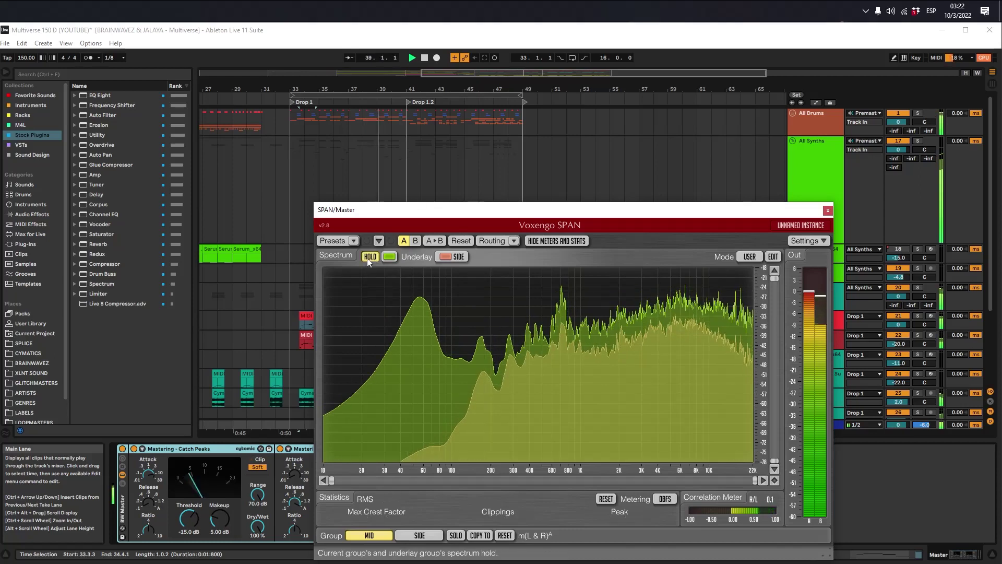
{"action": "left_click", "coordinate": [366, 255]}
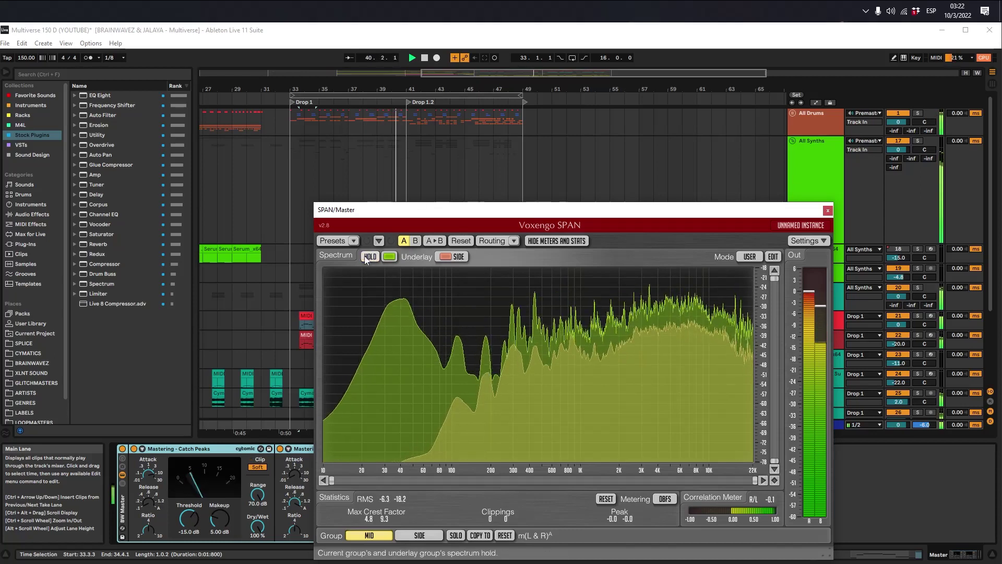
{"action": "left_click", "coordinate": [366, 256]}
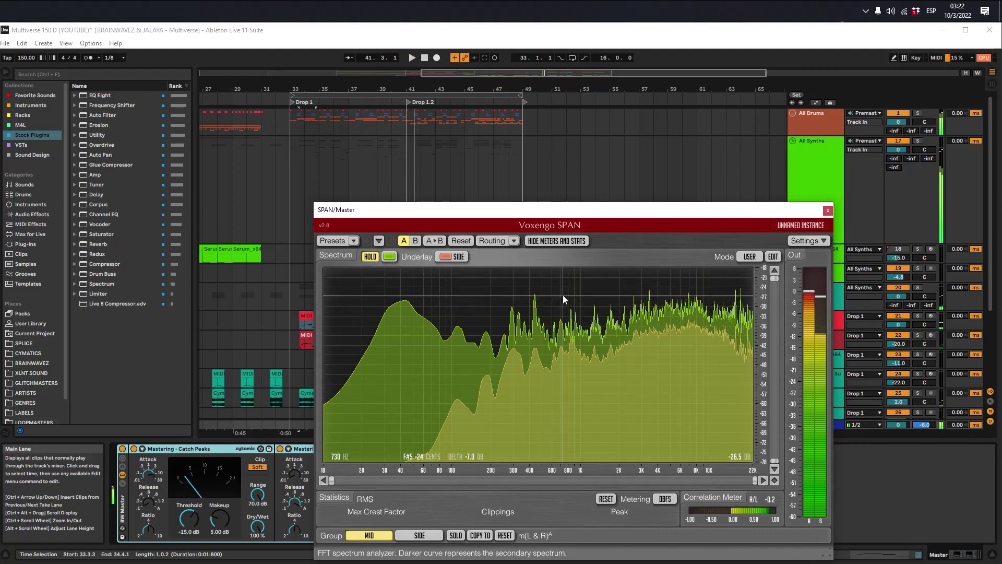
{"action": "key", "text": "space"}
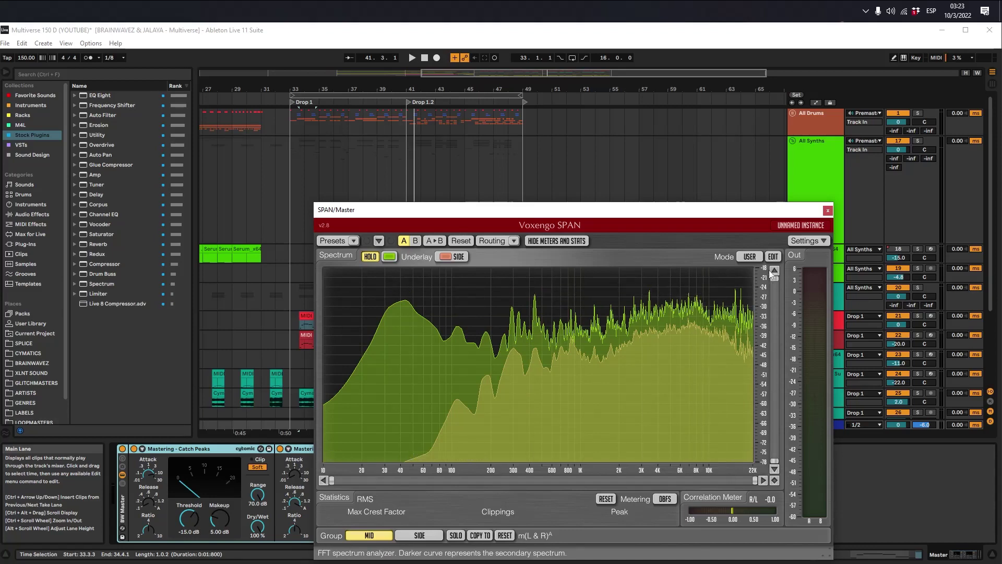
{"action": "left_click_drag", "start_coordinate": [485, 214], "coordinate": [453, 173]}
{"action": "left_click", "coordinate": [776, 195]}
{"action": "left_click", "coordinate": [777, 195]}
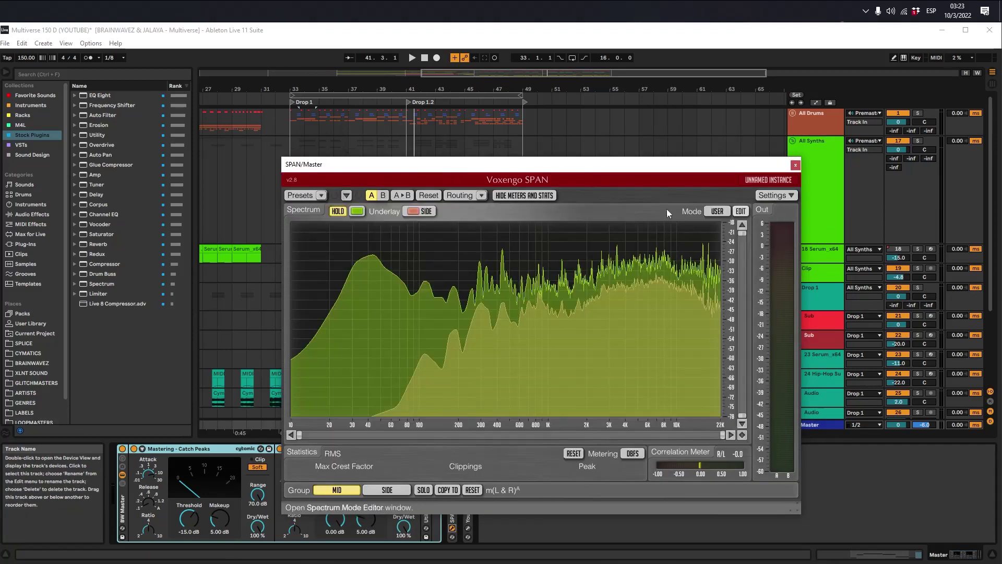
{"action": "left_click", "coordinate": [740, 211]}
{"action": "left_click_drag", "start_coordinate": [607, 247], "coordinate": [235, 186]}
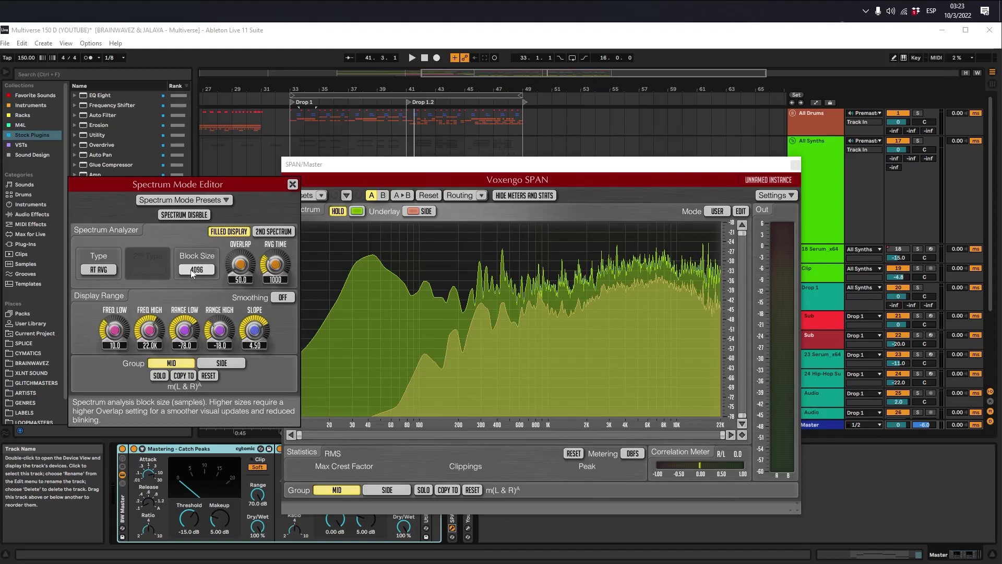
{"action": "left_click", "coordinate": [238, 276]}
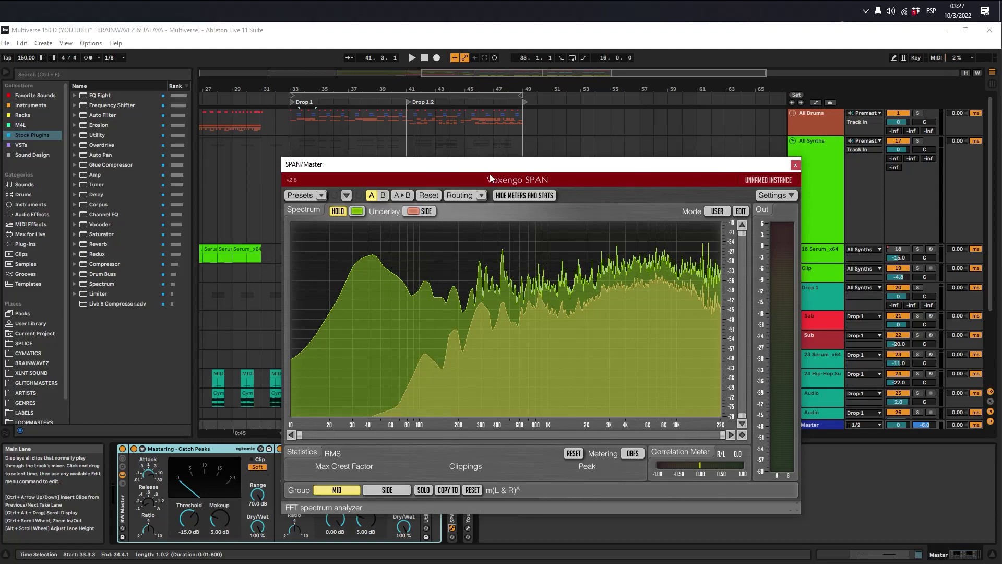
{"action": "left_click_drag", "start_coordinate": [494, 165], "coordinate": [462, 166]}
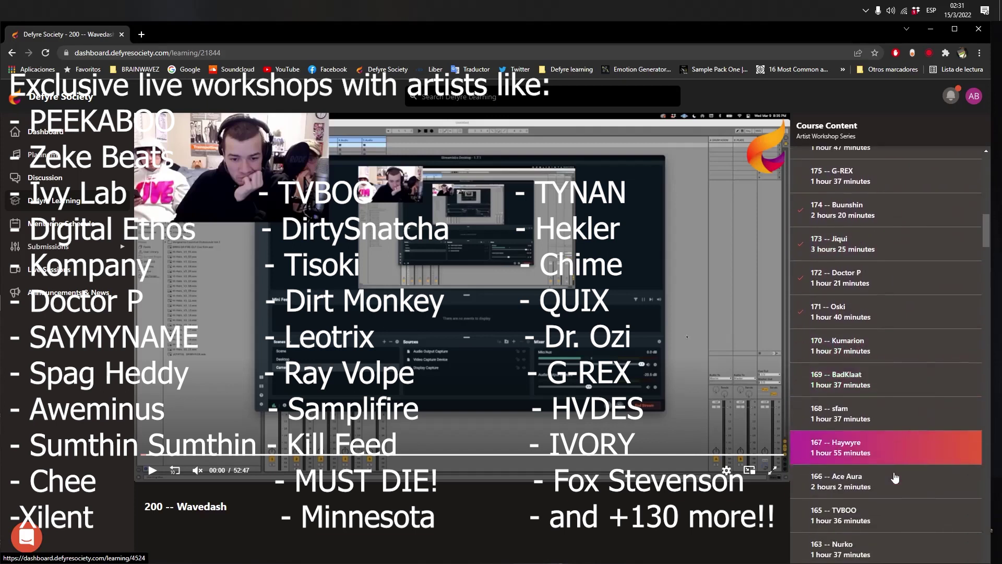
Scroll the Course Content sidebar down to the earliest workshop episodes
{"action": "scroll", "coordinate": [894, 477], "scroll_direction": "down", "scroll_amount": 10}
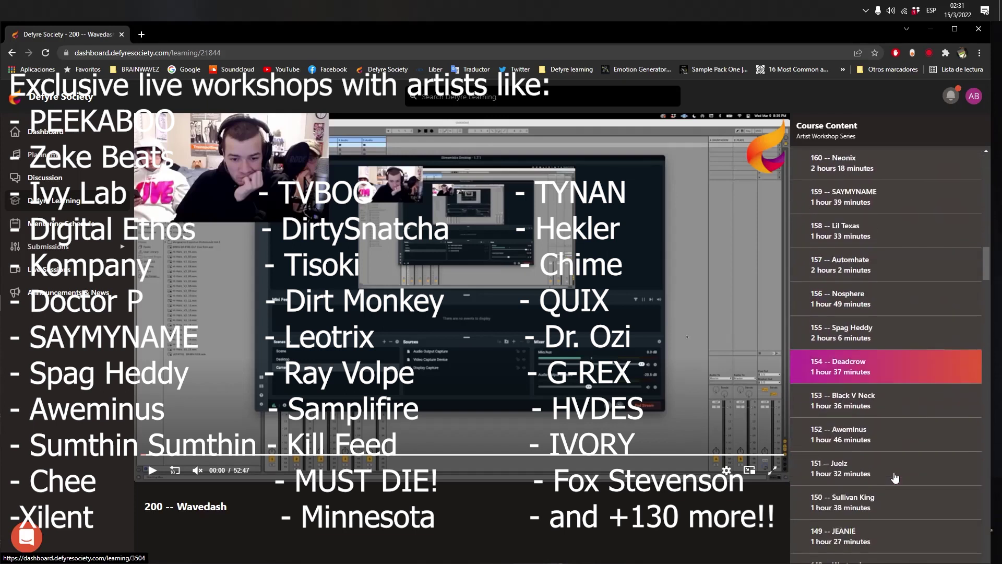
{"action": "scroll", "coordinate": [895, 478], "scroll_direction": "down", "scroll_amount": 12}
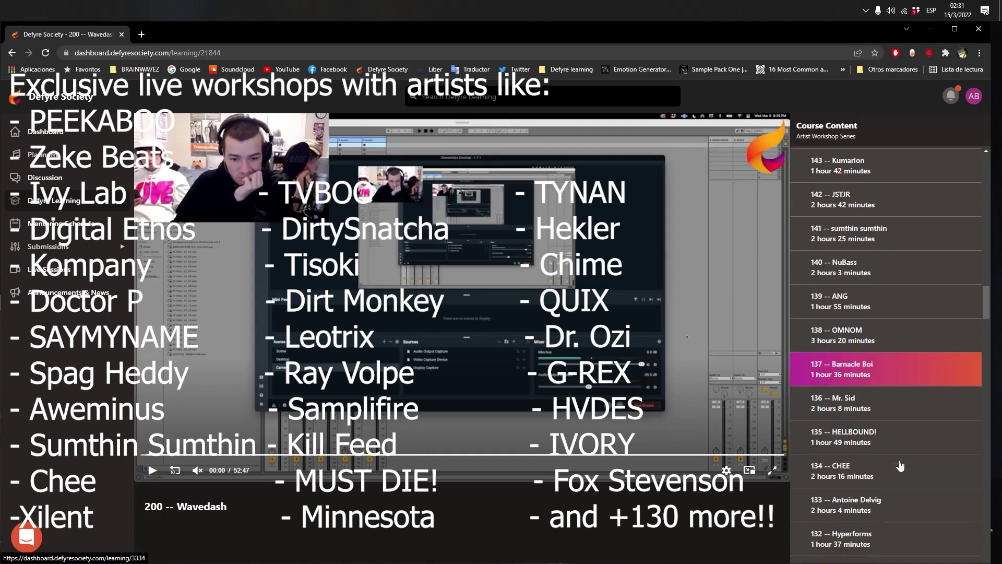
{"action": "scroll", "coordinate": [900, 464], "scroll_direction": "down", "scroll_amount": 12}
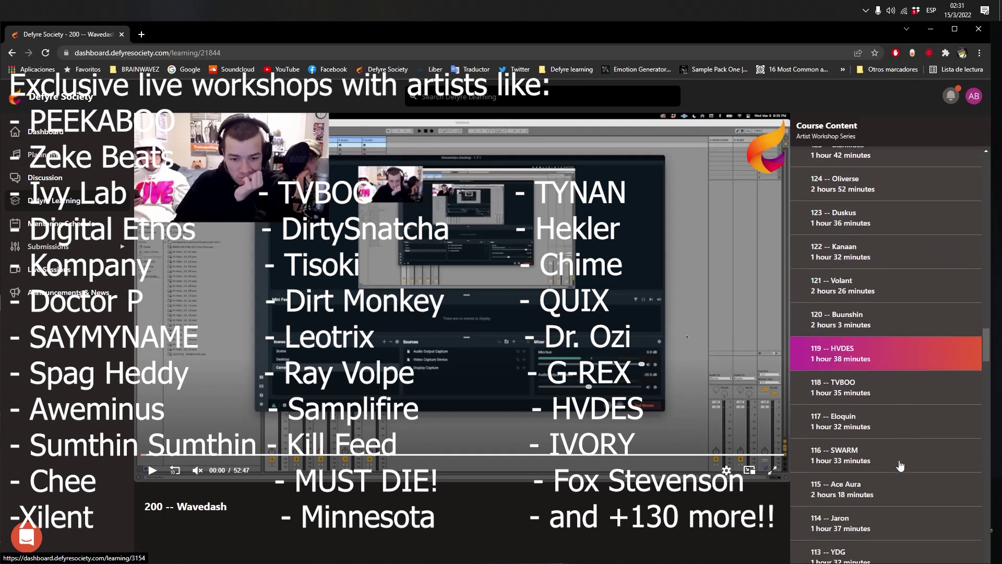
{"action": "scroll", "coordinate": [900, 465], "scroll_direction": "down", "scroll_amount": 15}
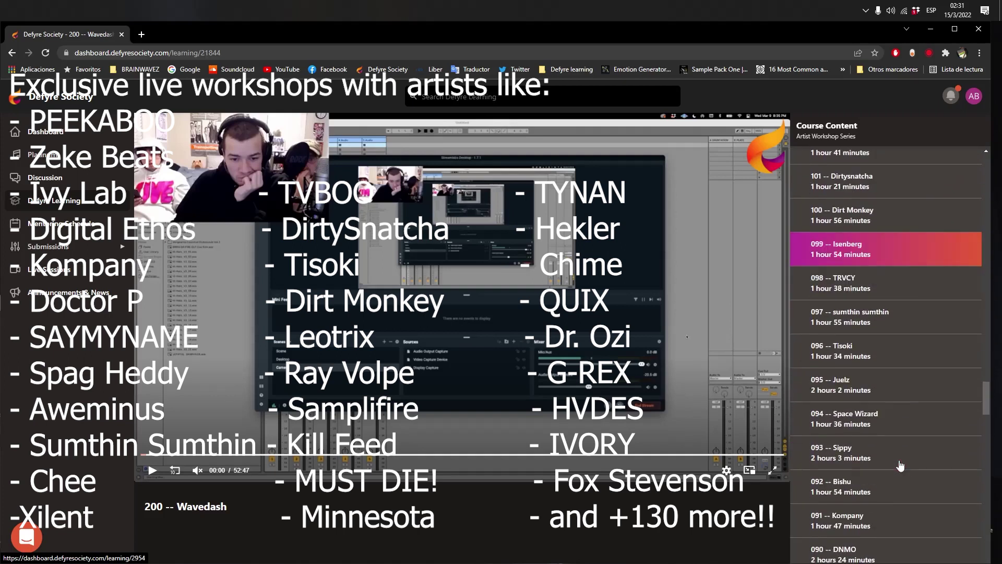
{"action": "scroll", "coordinate": [900, 464], "scroll_direction": "down", "scroll_amount": 18}
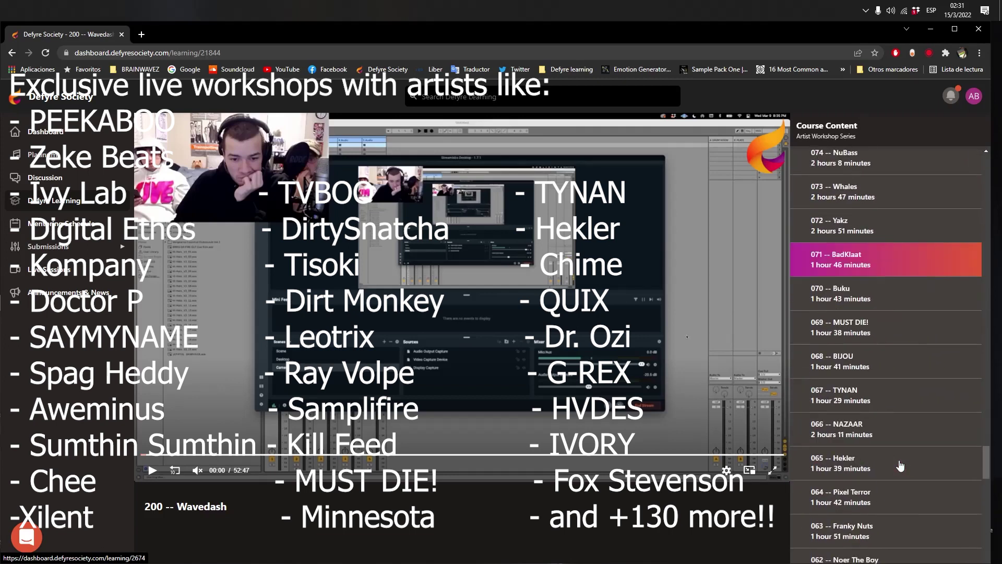
{"action": "scroll", "coordinate": [900, 464], "scroll_direction": "down", "scroll_amount": 18}
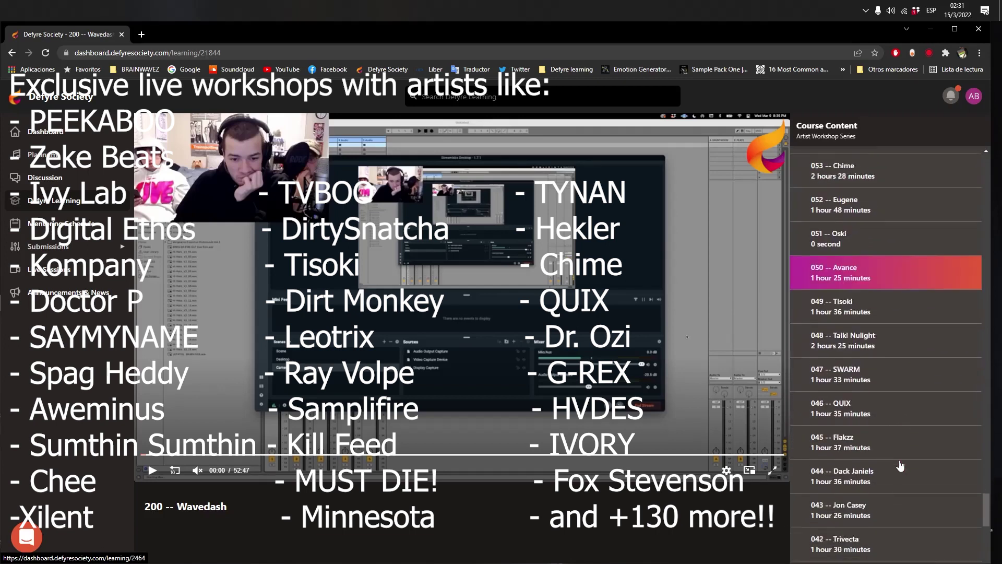
{"action": "scroll", "coordinate": [900, 465], "scroll_direction": "down", "scroll_amount": 18}
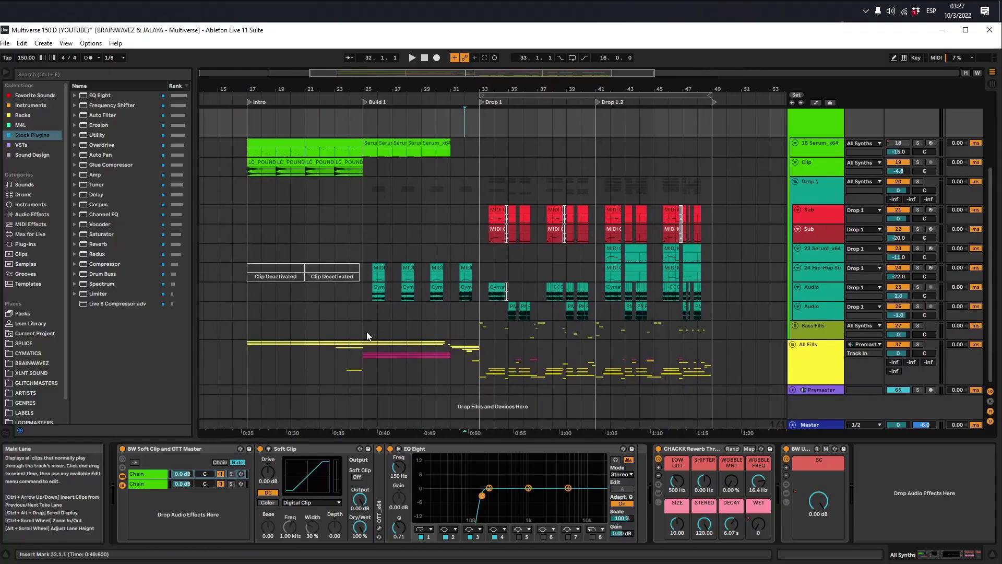
Unfold Premaster, choose the Build Up Gain parameter, and add a breakpoint at bar 25
{"action": "left_click", "coordinate": [781, 393]}
{"action": "left_click", "coordinate": [803, 390]}
{"action": "left_click", "coordinate": [793, 389]}
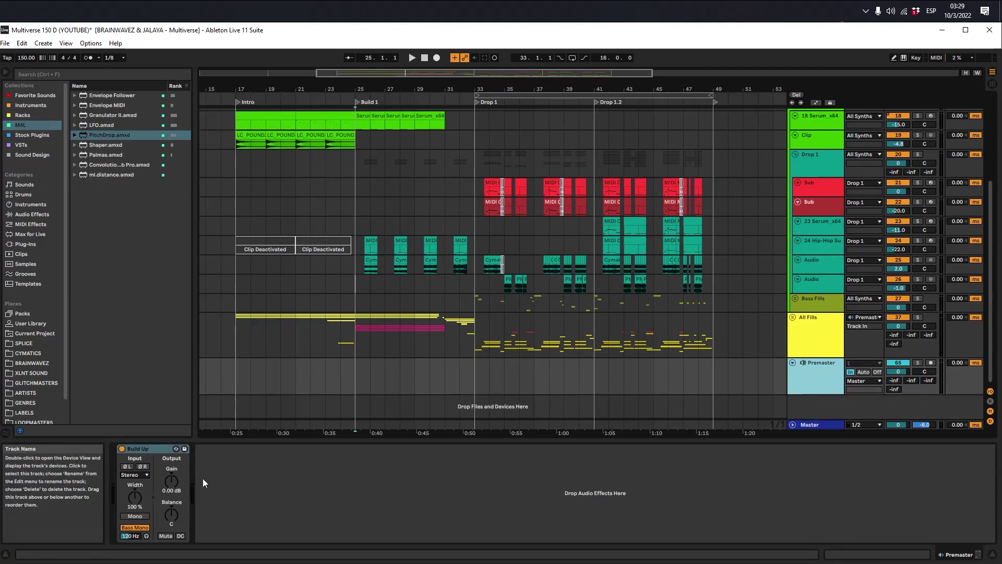
{"action": "left_click", "coordinate": [149, 448]}
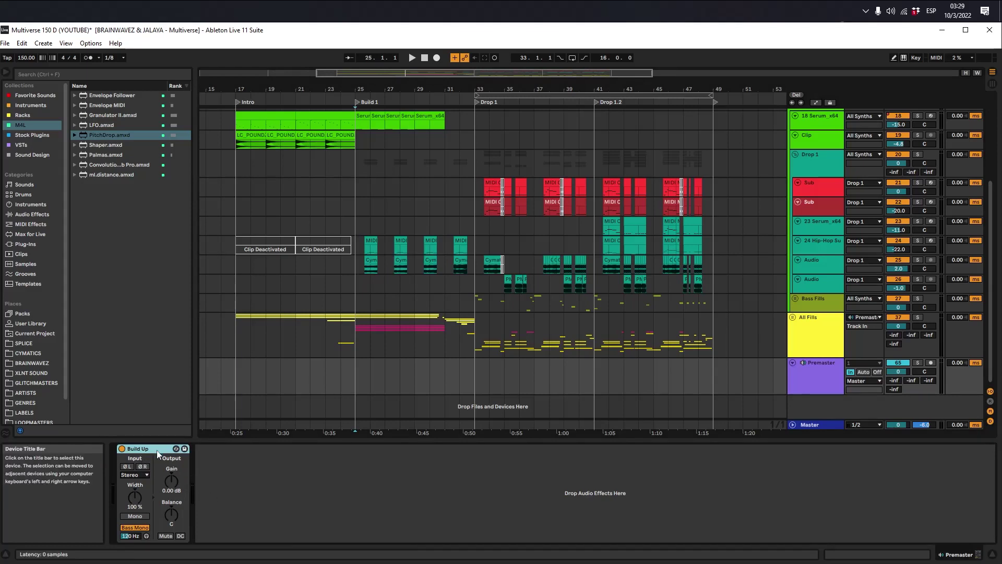
{"action": "key", "text": "plus"}
{"action": "key", "text": "plus"}
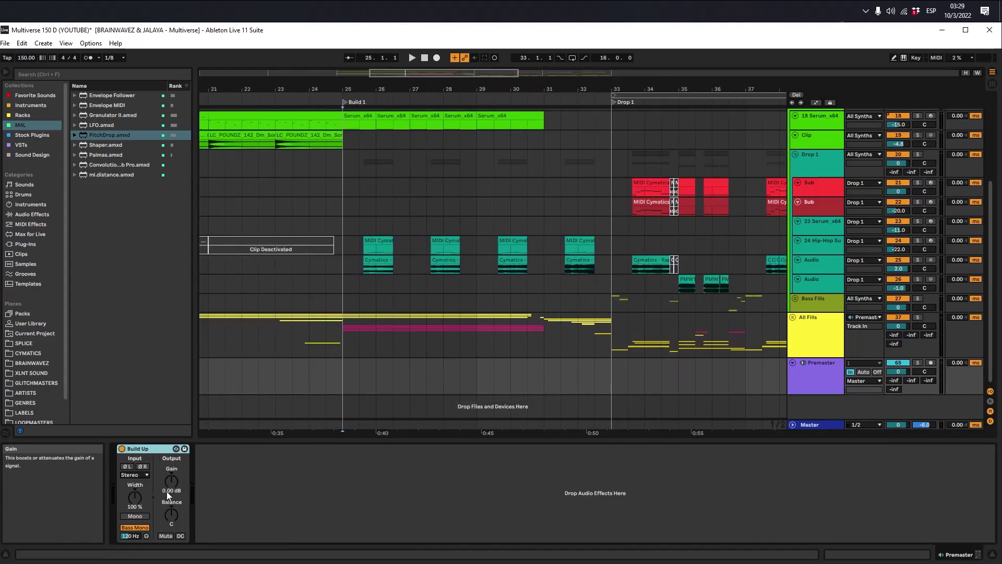
{"action": "left_click", "coordinate": [167, 493]}
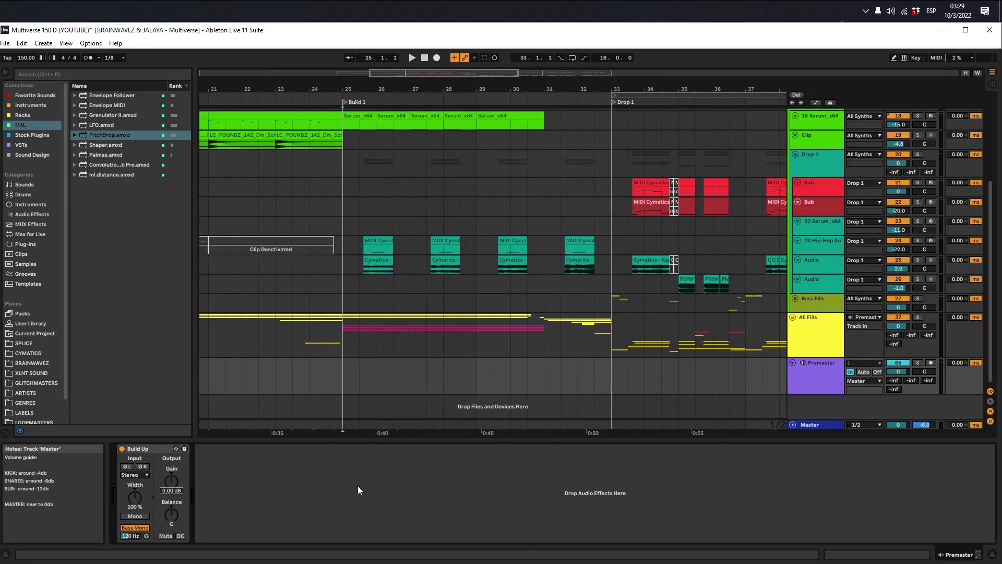
{"action": "key", "text": "a"}
{"action": "left_click", "coordinate": [337, 384]}
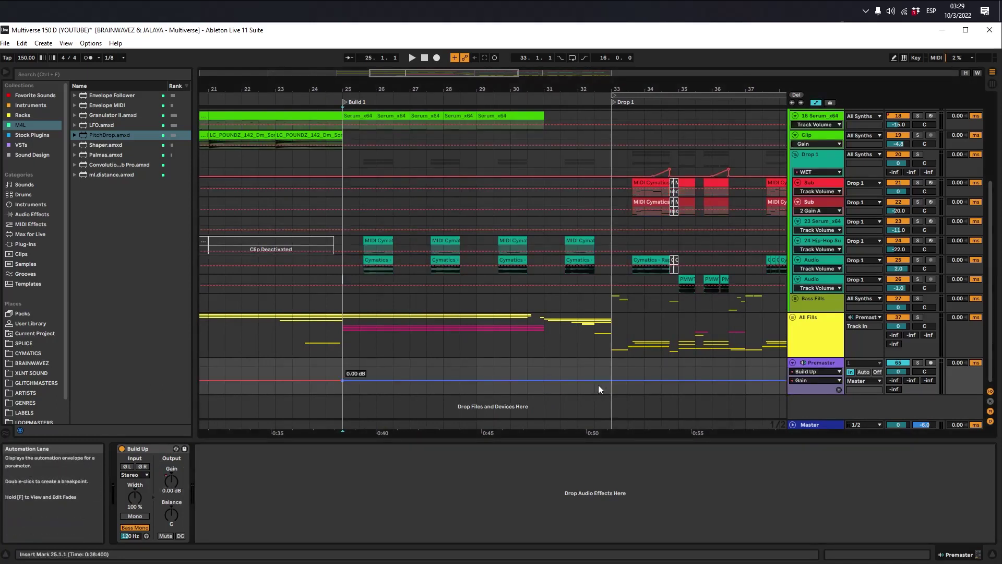
Add a Premaster Gain breakpoint at bar 31 and drag it slightly lower
{"action": "scroll", "coordinate": [655, 304], "scroll_direction": "up", "scroll_amount": 4}
{"action": "scroll", "coordinate": [621, 295], "scroll_direction": "down", "scroll_amount": 4}
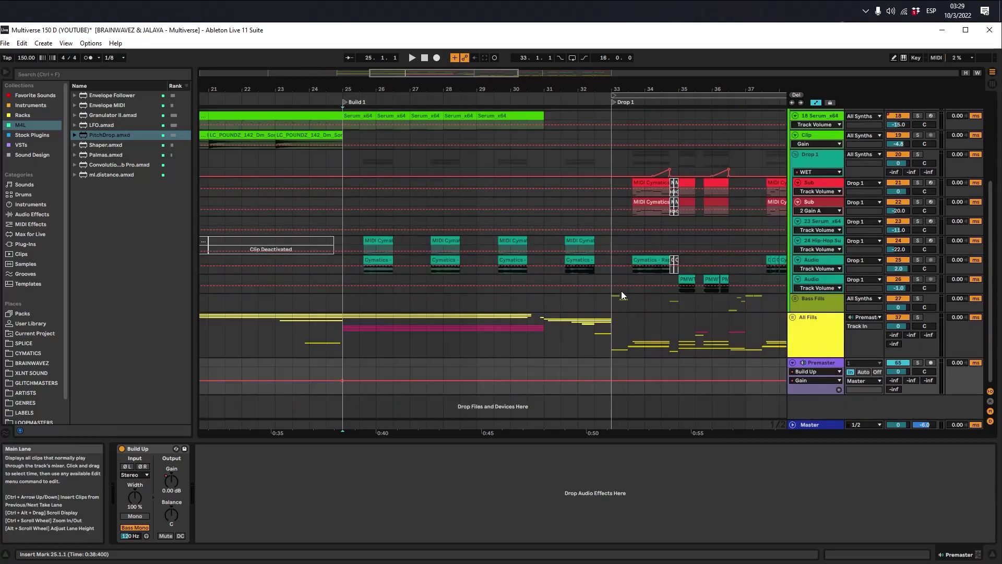
{"action": "left_click", "coordinate": [542, 381]}
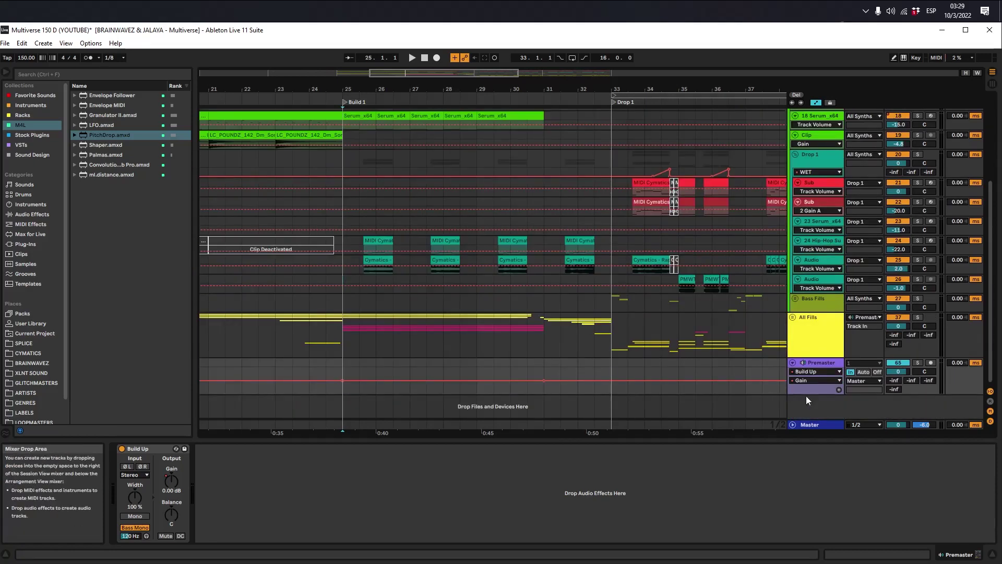
{"action": "scroll", "coordinate": [677, 387], "scroll_direction": "down", "scroll_amount": 1}
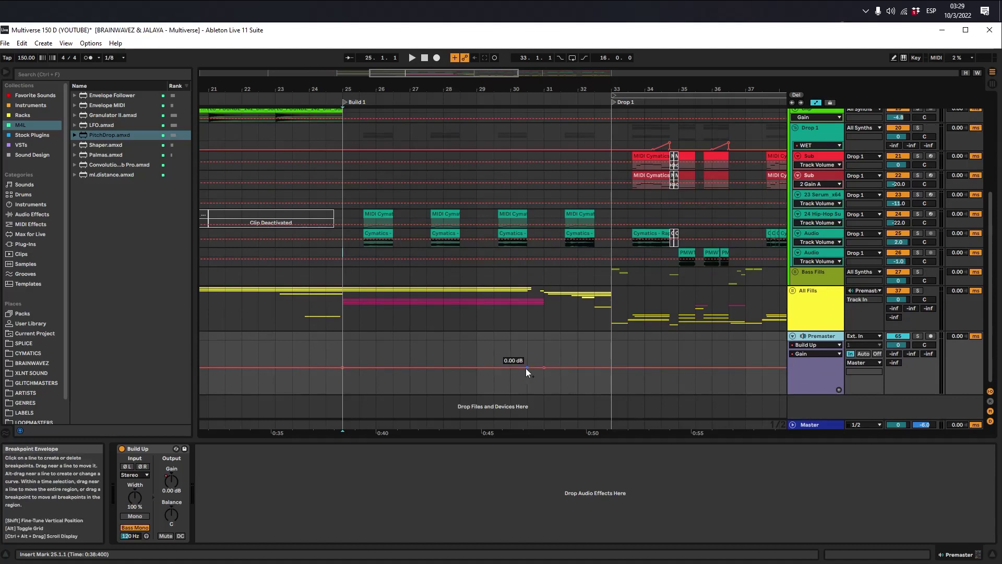
{"action": "left_click_drag", "start_coordinate": [544, 368], "coordinate": [544, 372]}
{"action": "scroll", "coordinate": [627, 349], "scroll_direction": "right", "scroll_amount": 4}
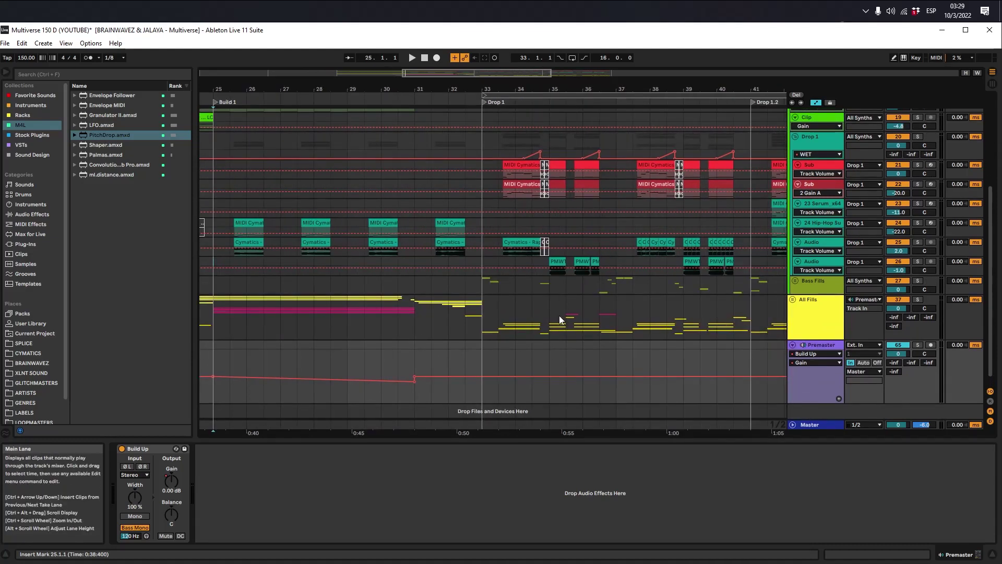
{"action": "scroll", "coordinate": [521, 235], "scroll_direction": "up", "scroll_amount": 5}
{"action": "scroll", "coordinate": [521, 235], "scroll_direction": "down", "scroll_amount": 5}
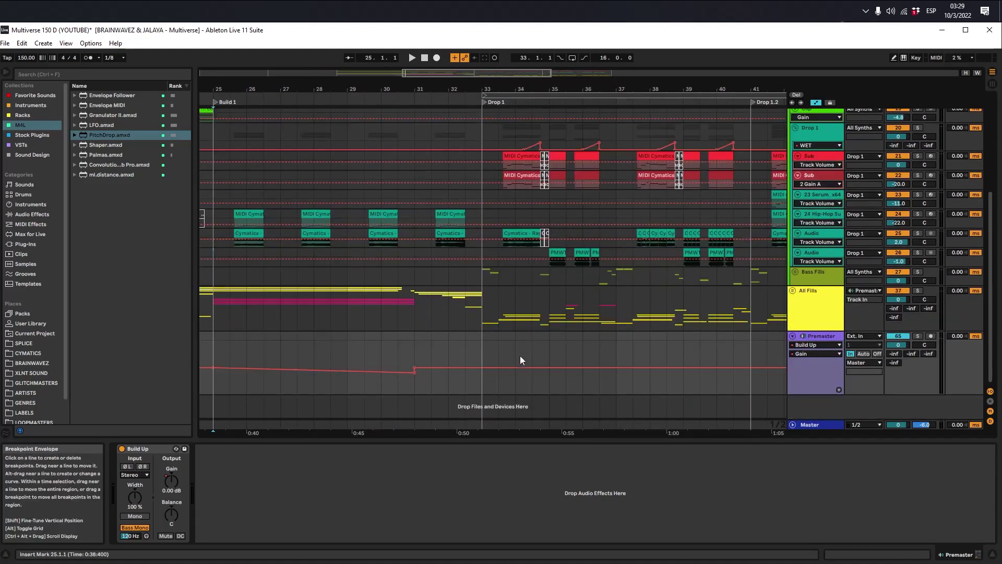
{"action": "scroll", "coordinate": [501, 282], "scroll_direction": "up", "scroll_amount": 5}
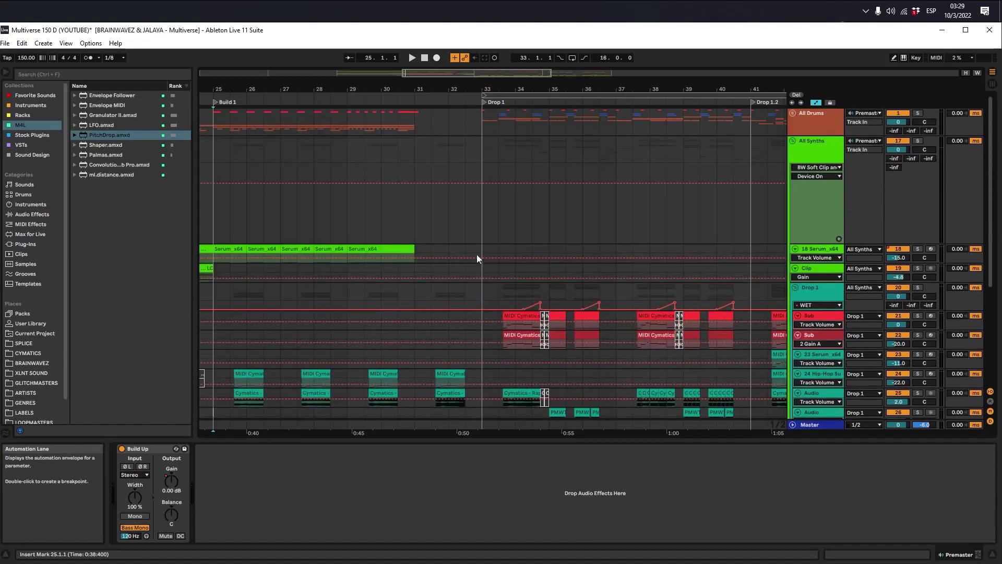
{"action": "scroll", "coordinate": [470, 261], "scroll_direction": "down", "scroll_amount": 5}
{"action": "scroll", "coordinate": [491, 292], "scroll_direction": "left", "scroll_amount": 4}
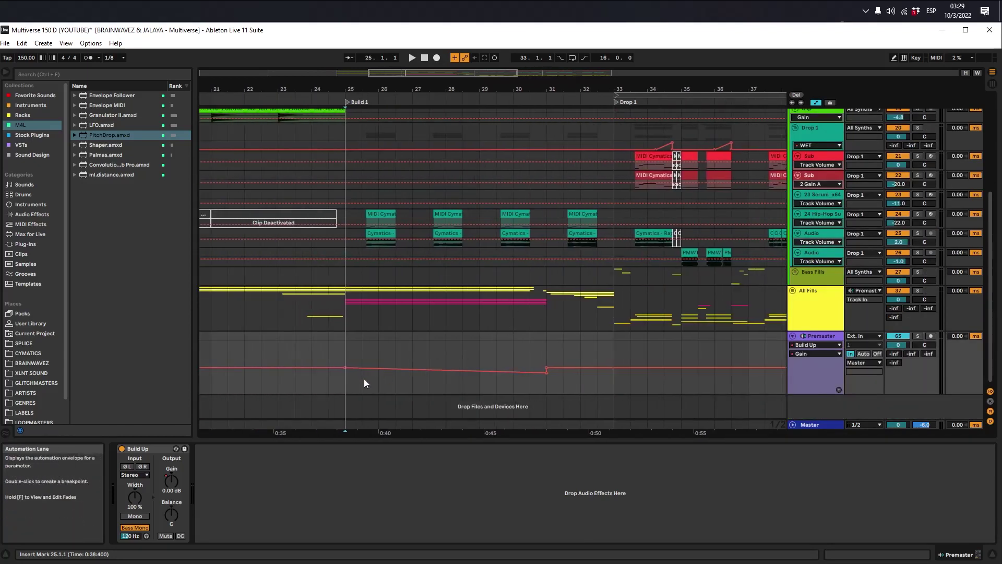
Set the bar 31 Gain breakpoint to exactly -3 dB and review the bars 25–31 ramp
{"action": "right_click", "coordinate": [546, 377]}
{"action": "left_click", "coordinate": [578, 171]}
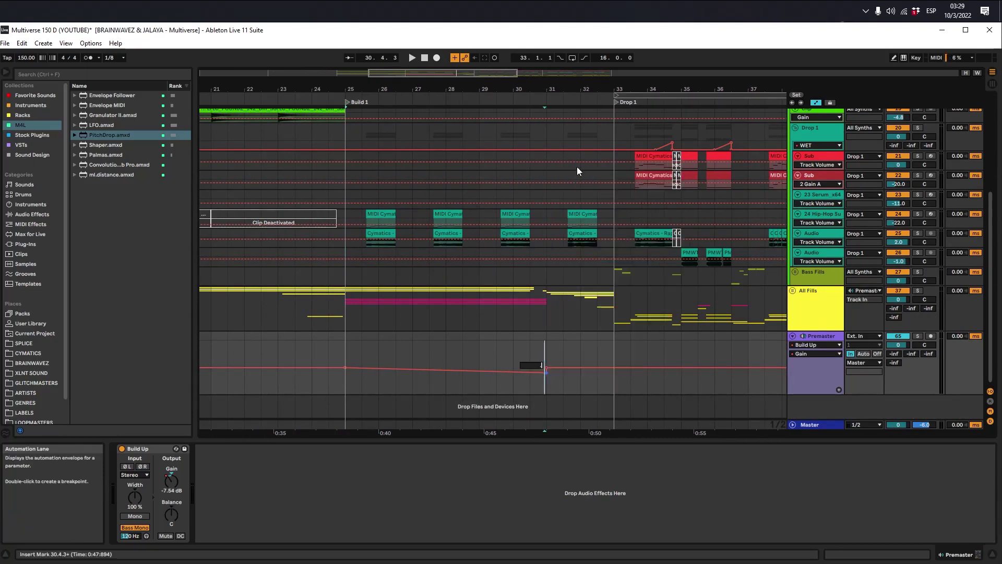
{"action": "type", "text": "-3.00 dB"}
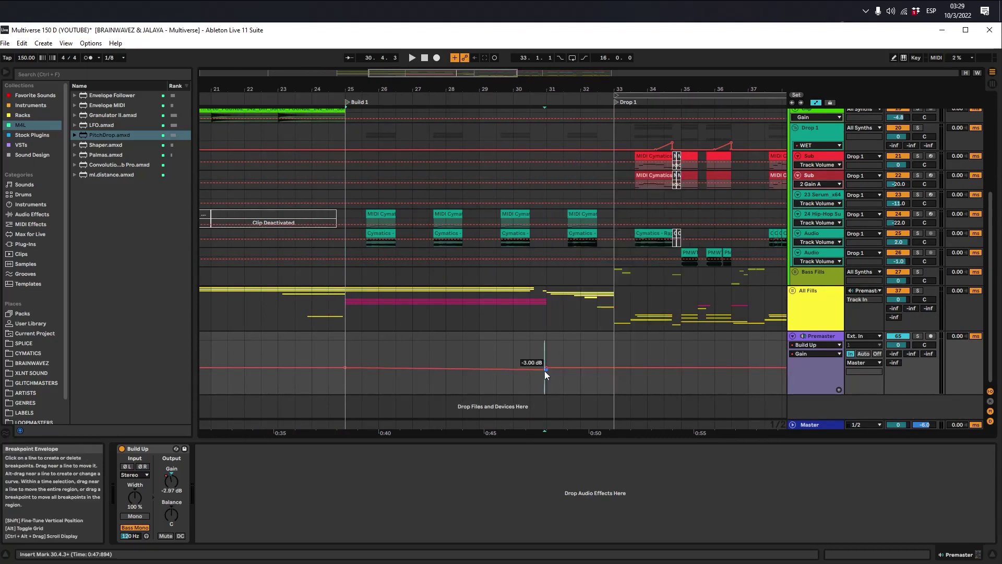
{"action": "key", "text": "Return"}
{"action": "left_click", "coordinate": [344, 386]}
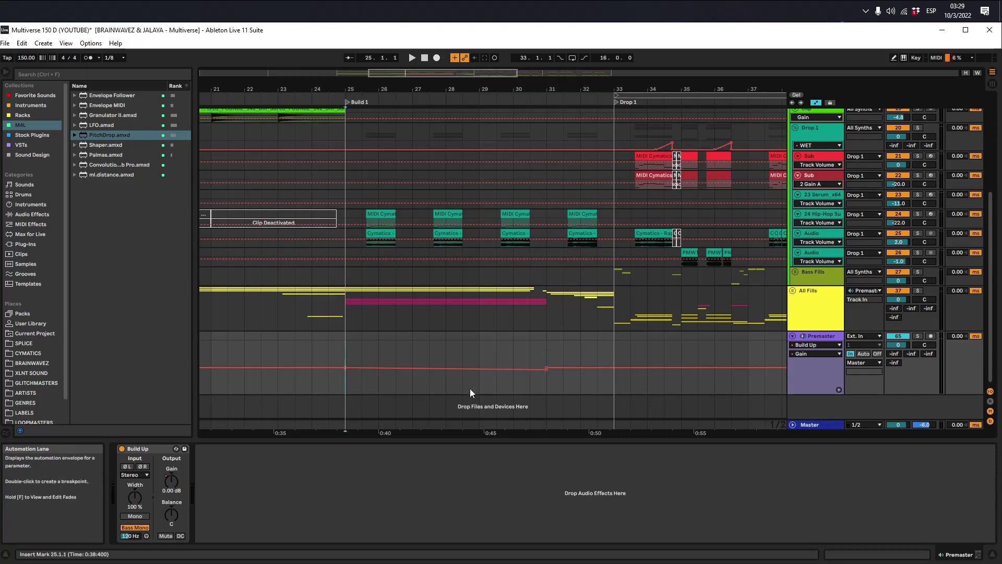
{"action": "left_click_drag", "start_coordinate": [546, 384], "coordinate": [350, 398]}
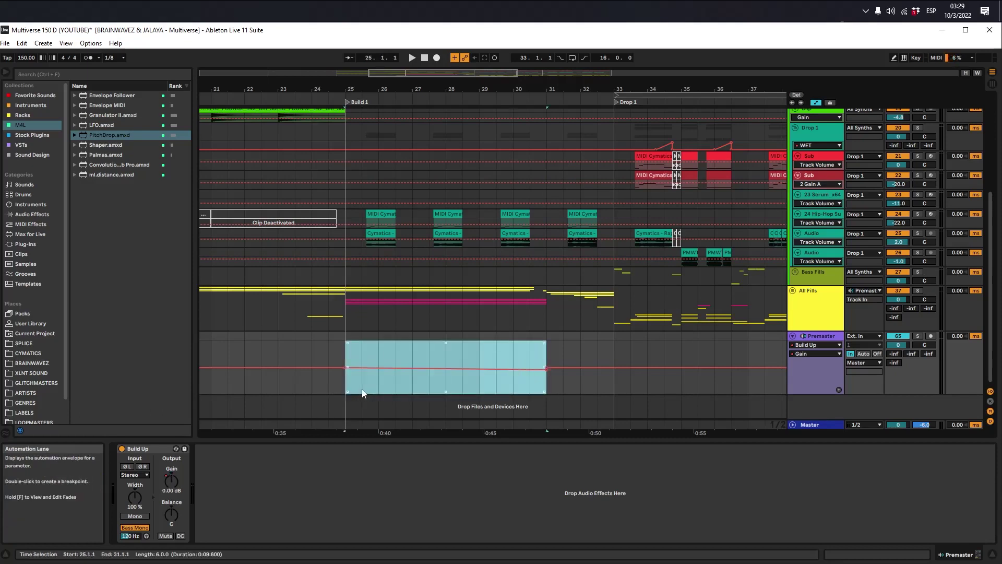
{"action": "left_click", "coordinate": [357, 390]}
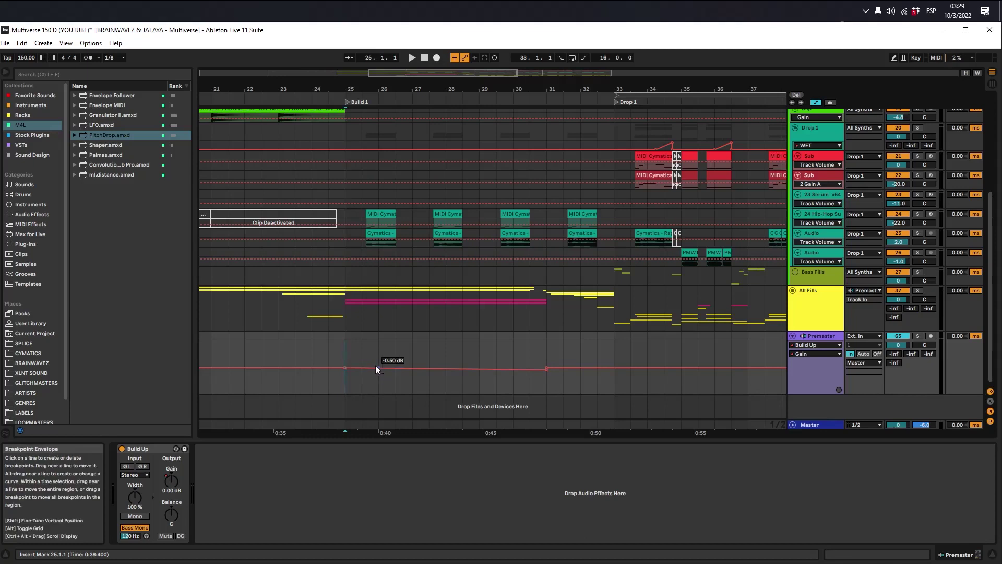
Load a stock Auto Filter onto the Premaster and switch it to highpass
{"action": "left_click", "coordinate": [32, 134]}
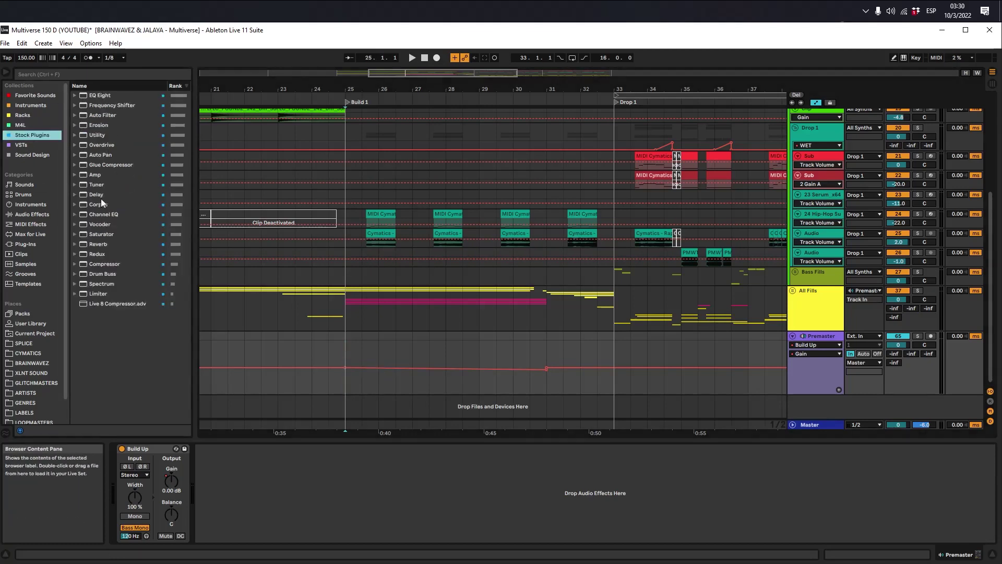
{"action": "left_click", "coordinate": [107, 164]}
{"action": "left_click", "coordinate": [101, 114]}
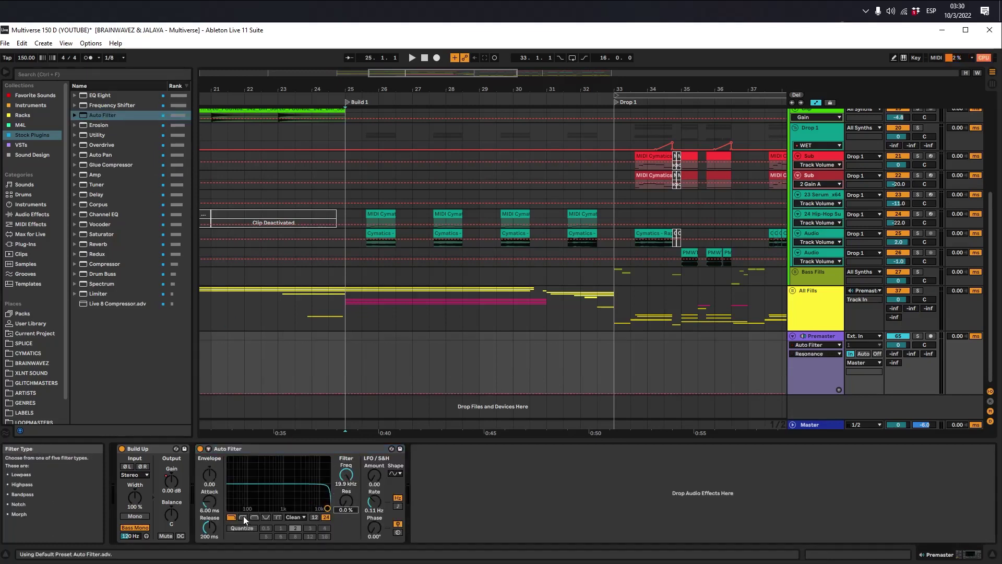
{"action": "left_click", "coordinate": [242, 517]}
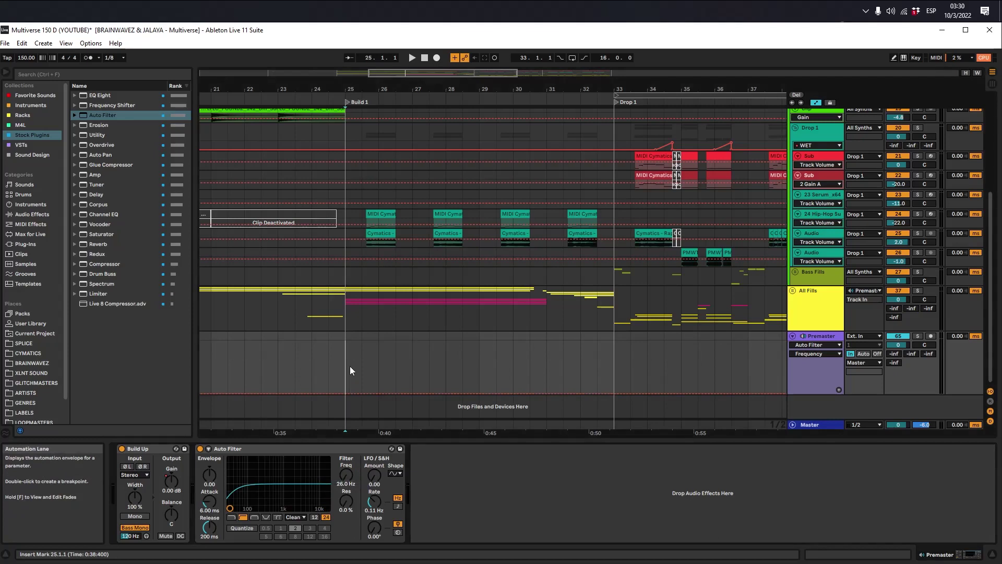
Automate the Auto Filter Frequency rising from bar 29 to 259 Hz at bar 31
{"action": "key", "text": "space"}
{"action": "left_click", "coordinate": [462, 365]}
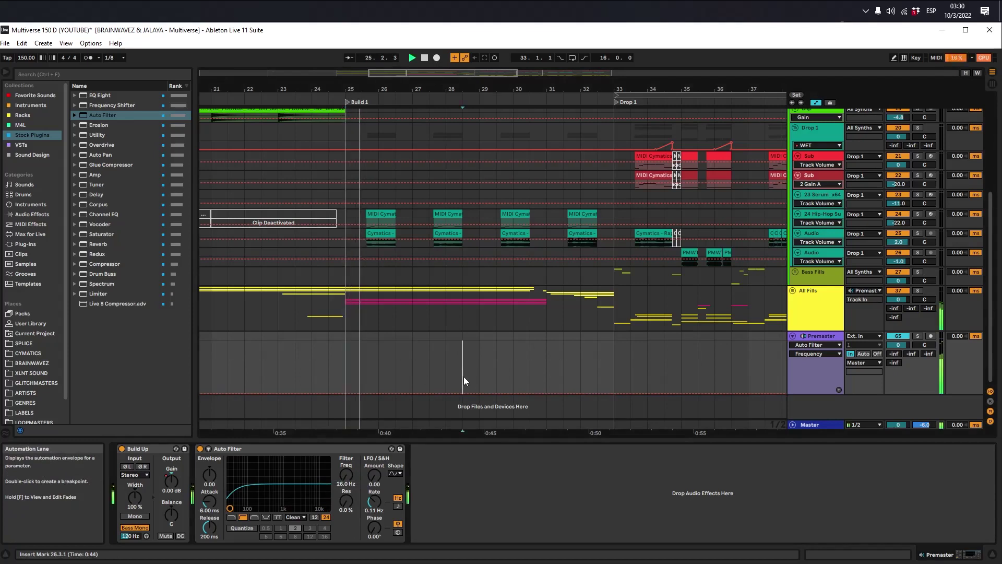
{"action": "left_click", "coordinate": [546, 393]}
{"action": "mouse_move", "coordinate": [546, 393]}
{"action": "left_mouse_down"}
{"action": "mouse_move", "coordinate": [547, 373]}
{"action": "mouse_move", "coordinate": [549, 393]}
{"action": "left_mouse_up"}
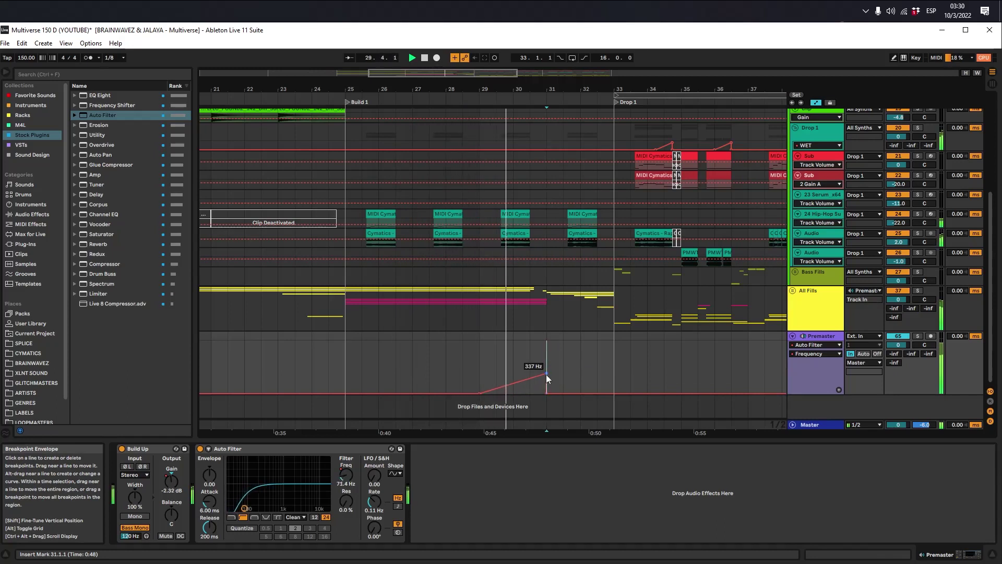
{"action": "left_click_drag", "start_coordinate": [546, 377], "coordinate": [547, 380]}
{"action": "key", "text": "space"}
{"action": "left_click", "coordinate": [477, 374]}
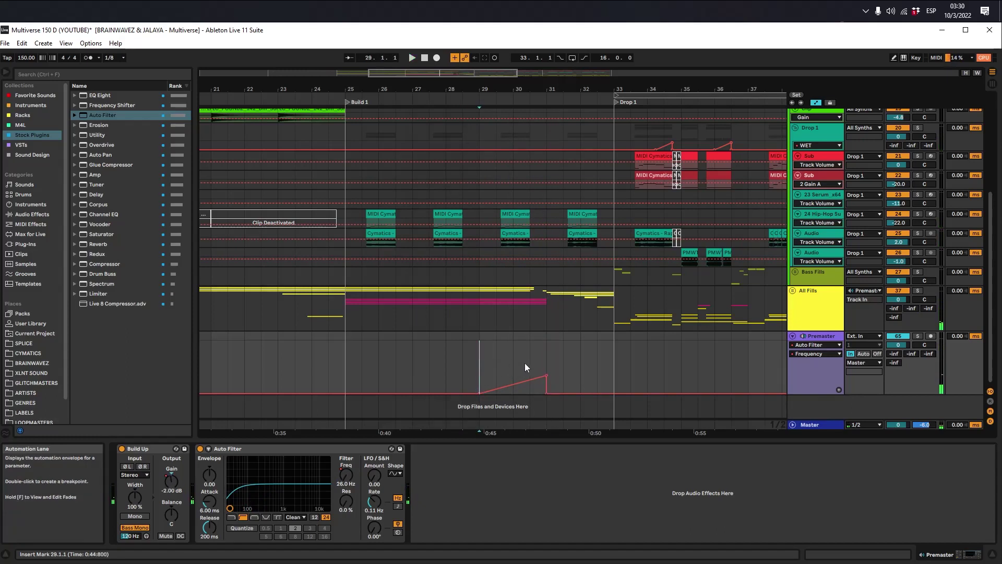
{"action": "left_click", "coordinate": [543, 360], "text": "shift"}
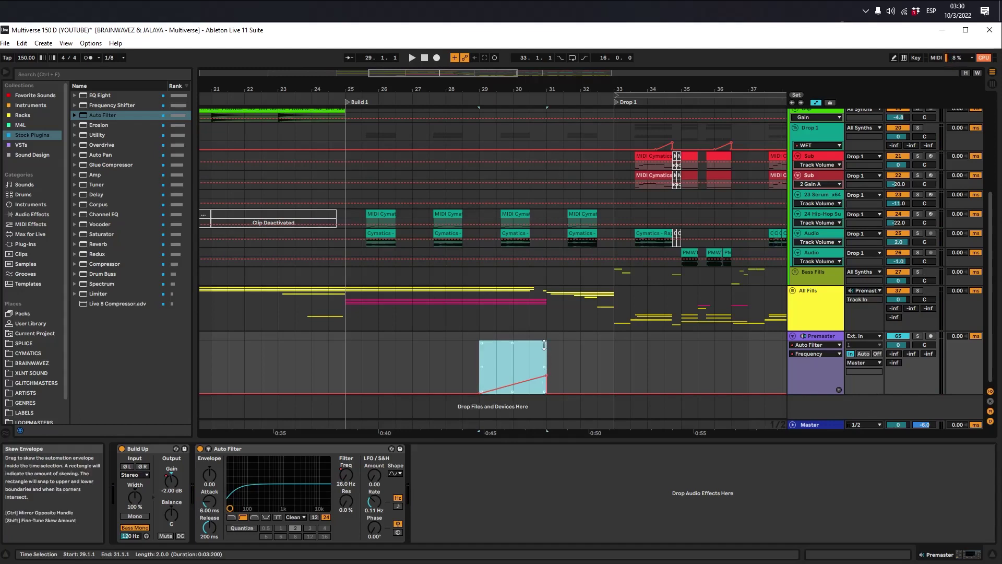
{"action": "left_click", "coordinate": [476, 366]}
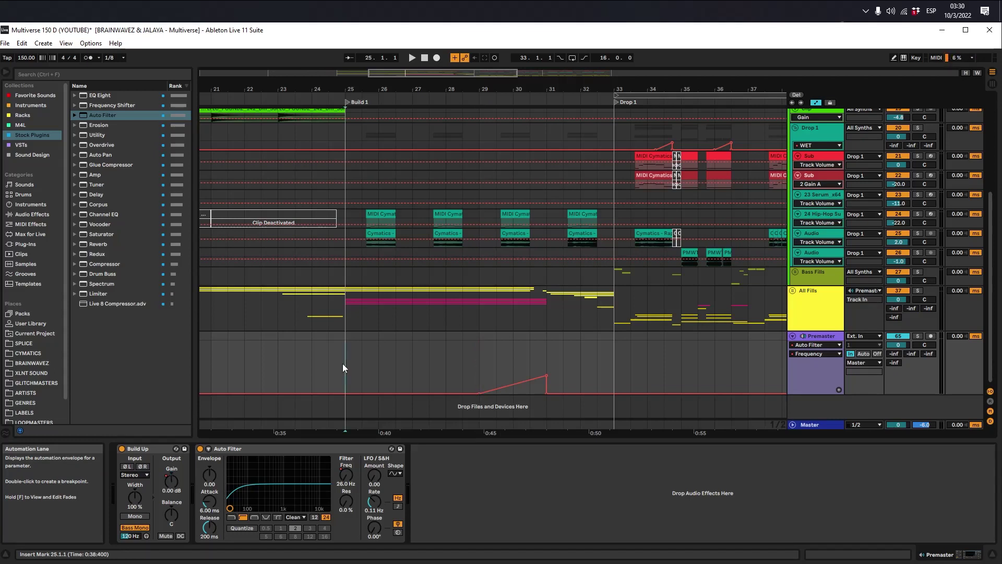
Open Youlean Loudness Meter 2 on the Master, check its settings, and reposition its window
{"action": "key", "text": "minus"}
{"action": "key", "text": "minus"}
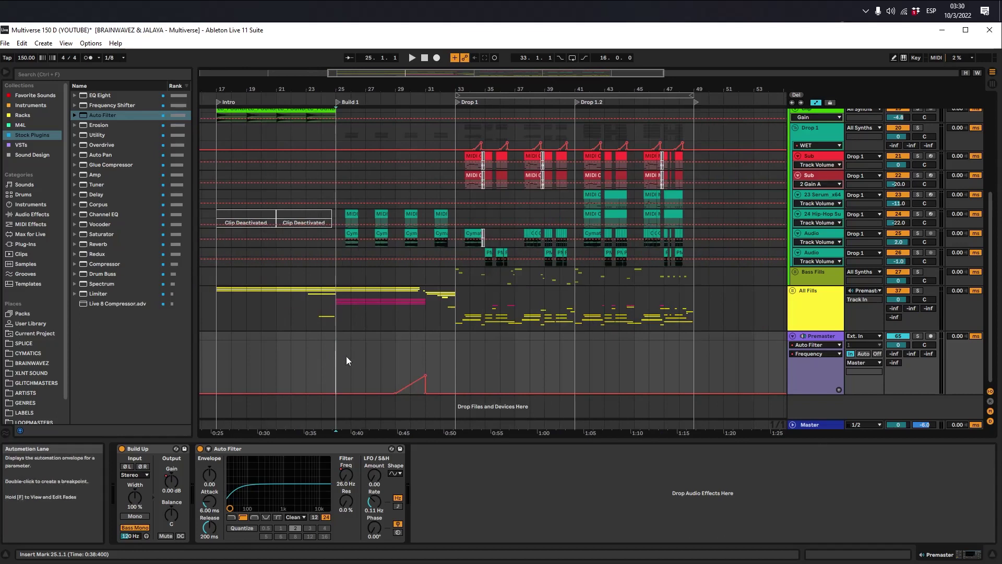
{"action": "left_click", "coordinate": [818, 426]}
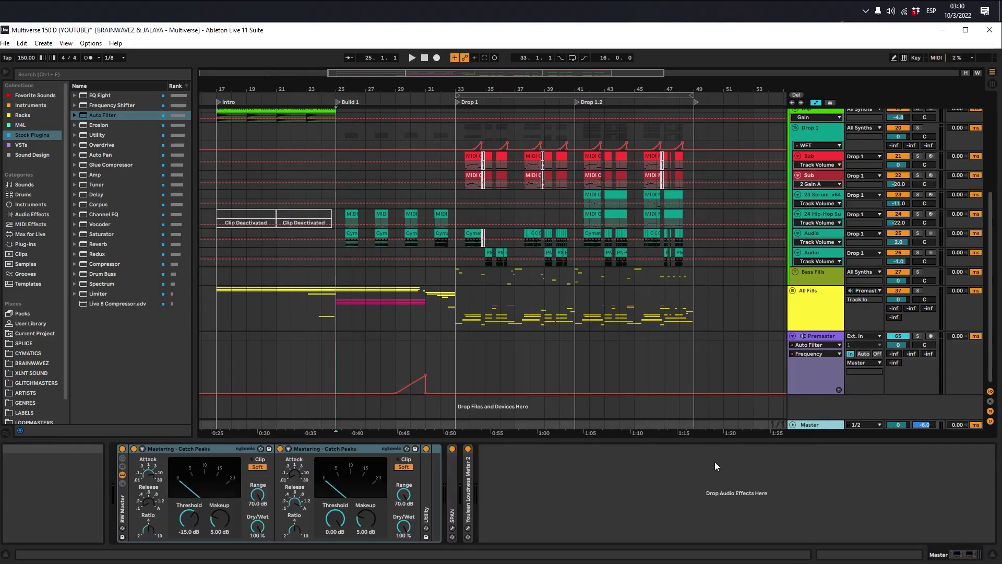
{"action": "left_click", "coordinate": [468, 527]}
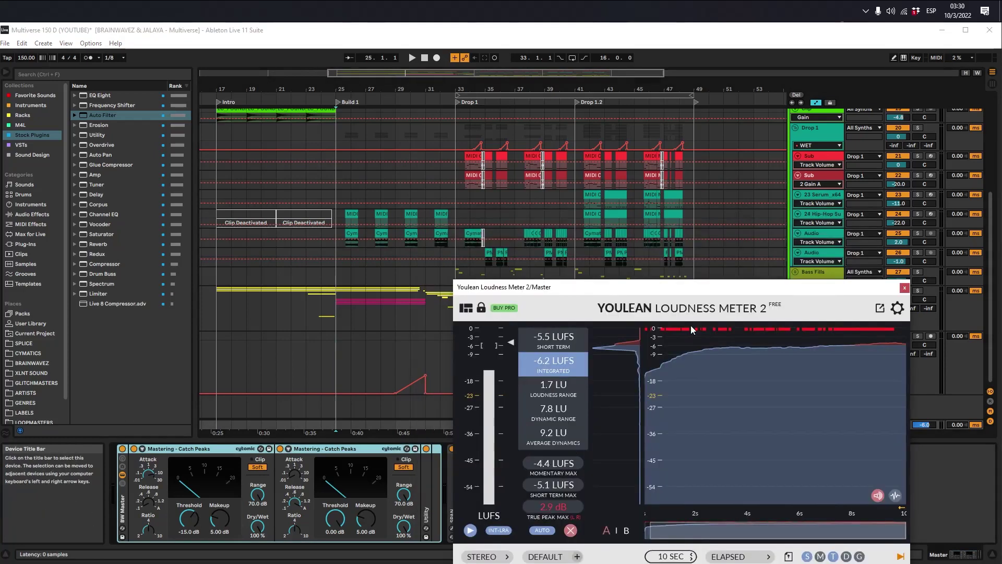
{"action": "left_click_drag", "start_coordinate": [577, 284], "coordinate": [603, 261]}
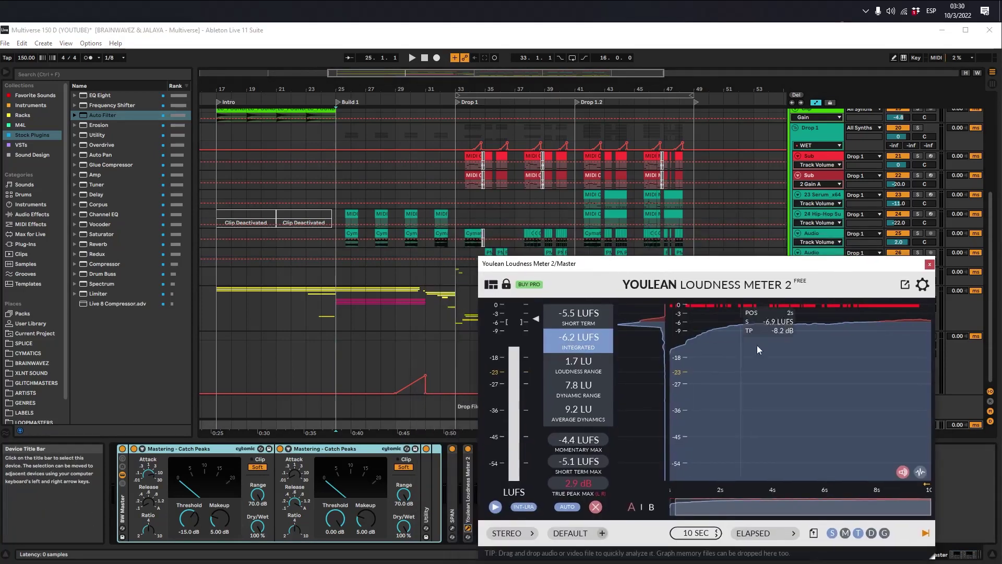
{"action": "left_click", "coordinate": [923, 285]}
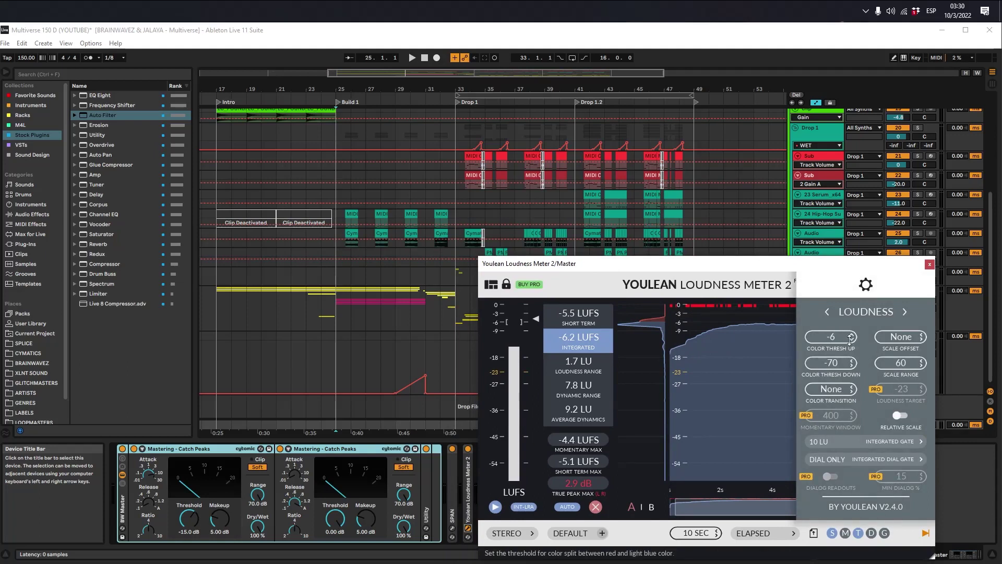
{"action": "left_click", "coordinate": [866, 285]}
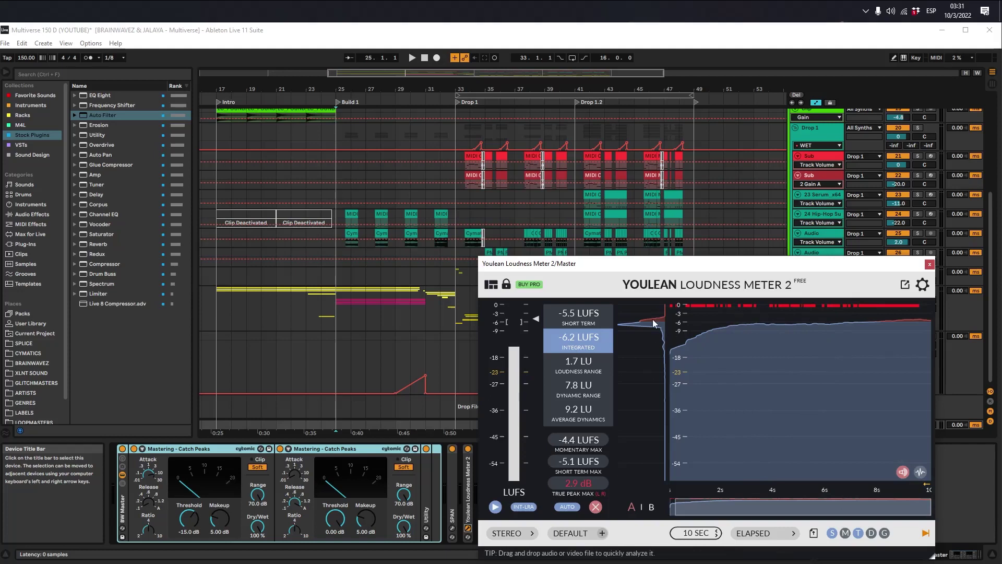
{"action": "left_click_drag", "start_coordinate": [657, 269], "coordinate": [580, 260]}
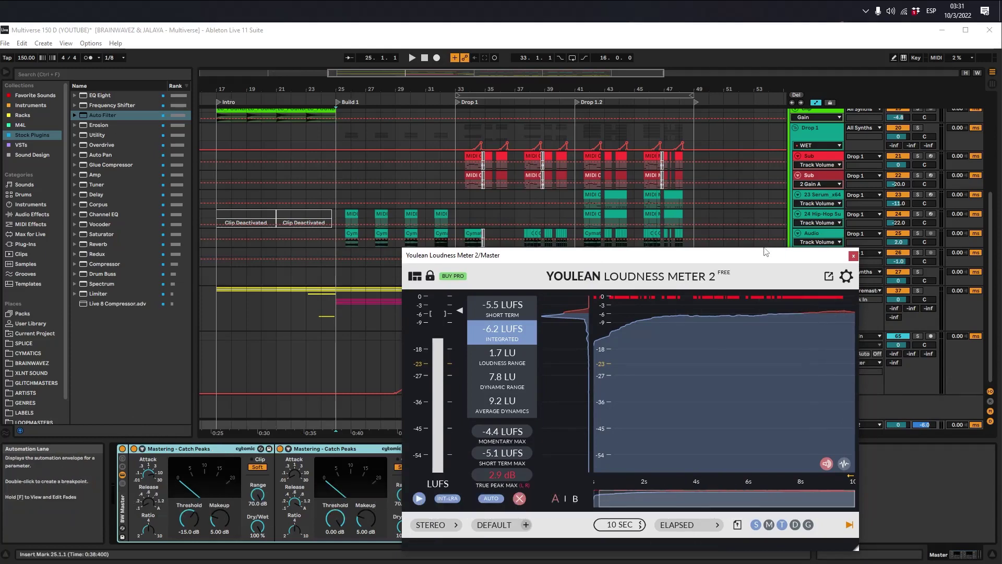
{"action": "left_click_drag", "start_coordinate": [758, 253], "coordinate": [841, 239]}
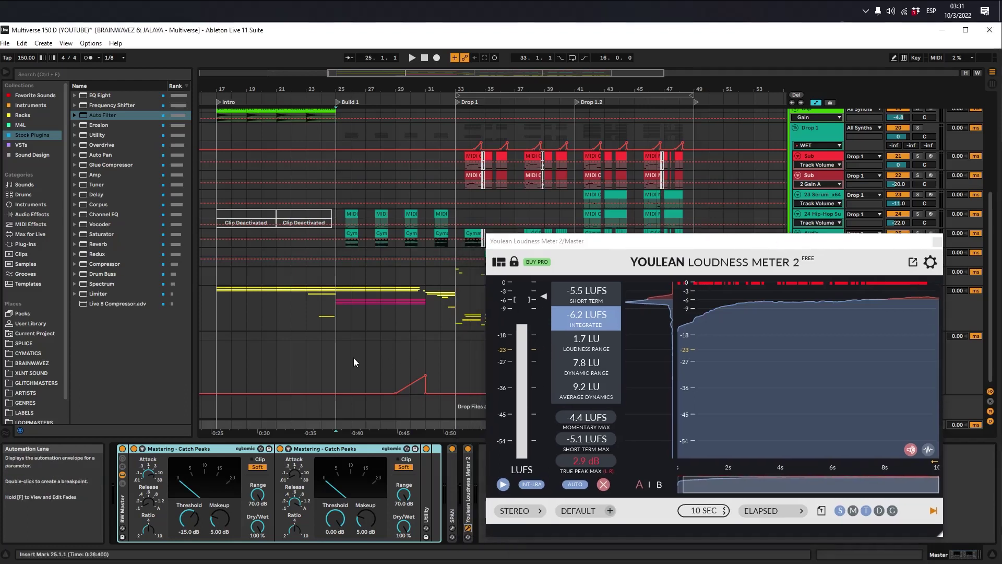
Briefly play the song so the Youlean meter measures, then select the Master track
{"action": "left_click", "coordinate": [341, 349]}
{"action": "key", "text": "space"}
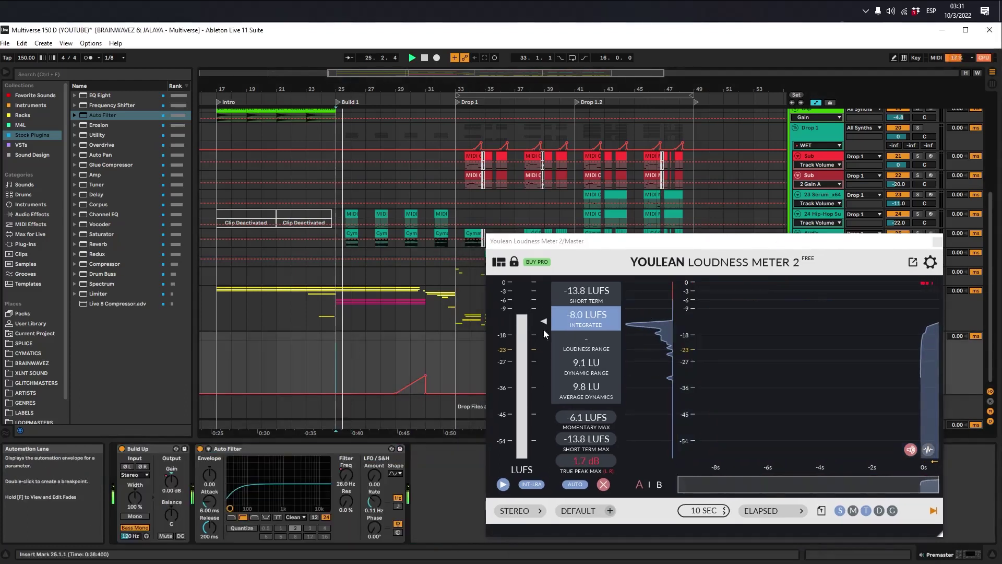
{"action": "left_click_drag", "start_coordinate": [631, 256], "coordinate": [603, 215]}
{"action": "key", "text": "space"}
{"action": "left_click", "coordinate": [831, 427]}
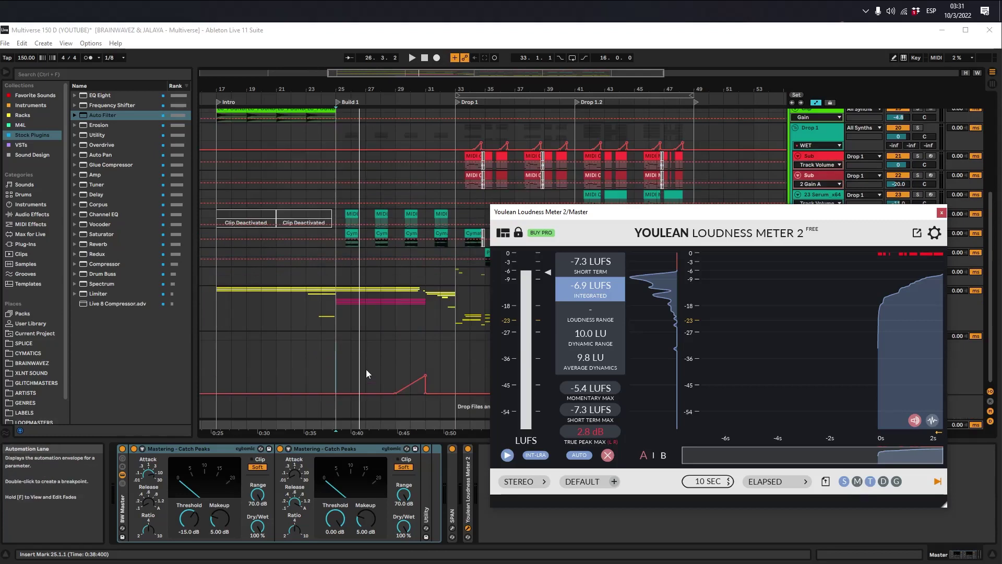
Play from bar 25 through the master chain and read -5.8 LUFS integrated, 4.0 dB true peak
{"action": "left_click", "coordinate": [395, 369]}
{"action": "mouse_move", "coordinate": [597, 210]}
{"action": "left_mouse_down"}
{"action": "mouse_move", "coordinate": [514, 113]}
{"action": "mouse_move", "coordinate": [557, 223]}
{"action": "left_mouse_up"}
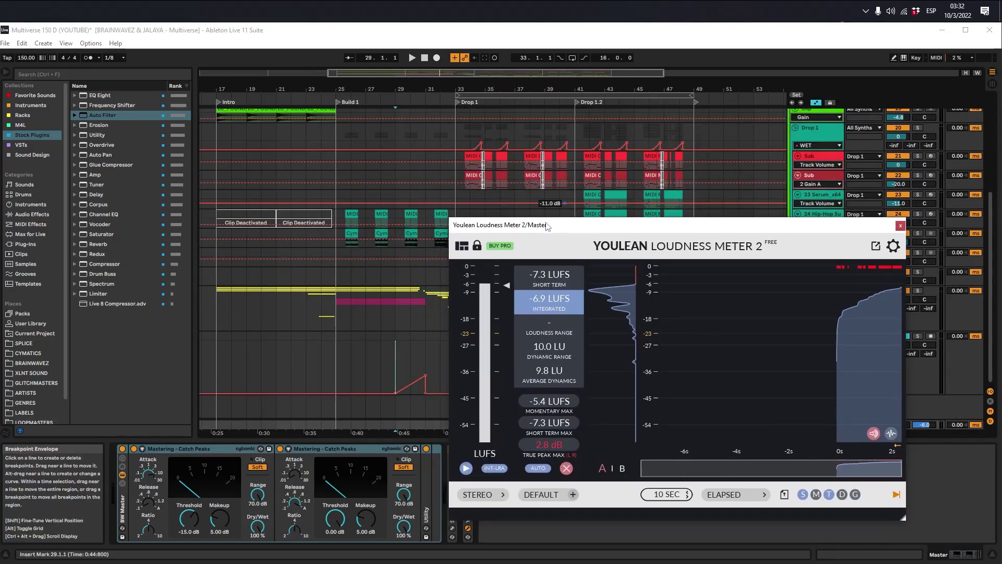
{"action": "left_click_drag", "start_coordinate": [547, 225], "coordinate": [550, 75]}
{"action": "left_click", "coordinate": [340, 360]}
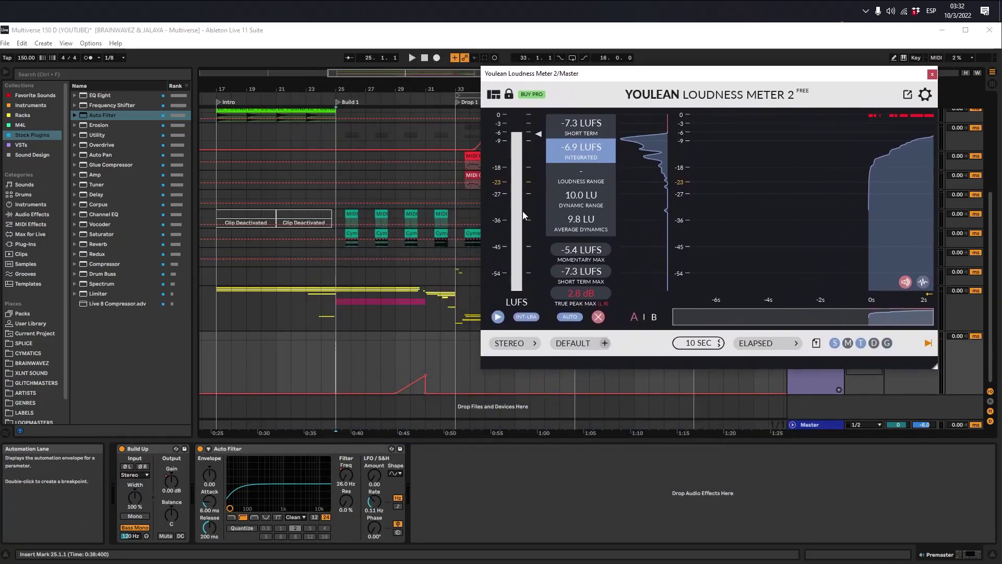
{"action": "left_click", "coordinate": [825, 425]}
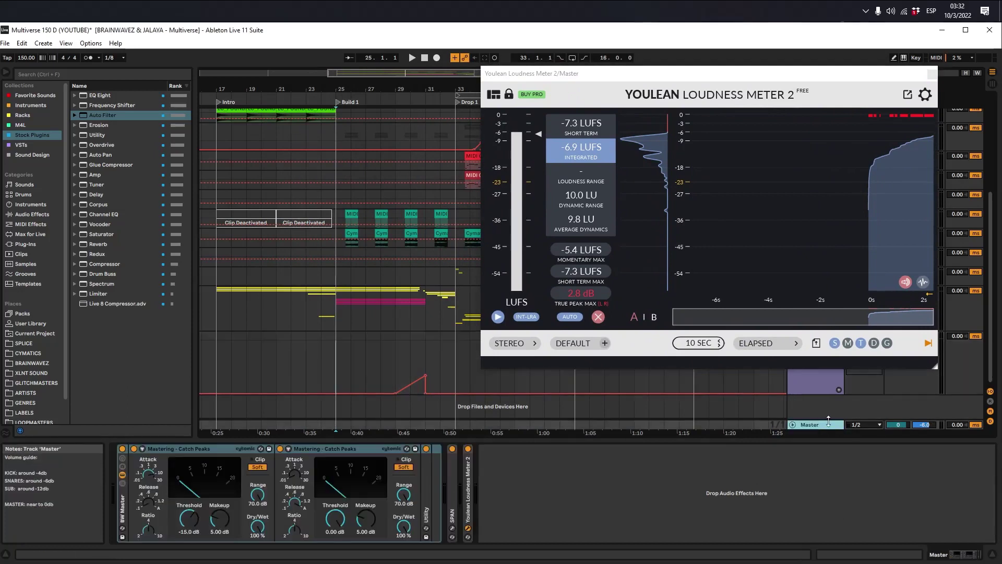
{"action": "left_click_drag", "start_coordinate": [559, 73], "coordinate": [538, 140]}
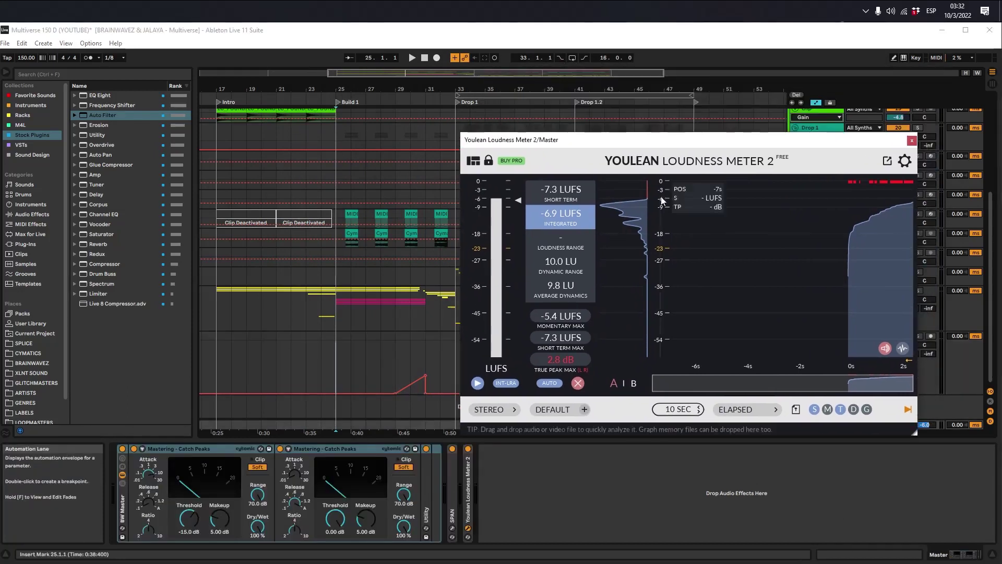
{"action": "key", "text": "space"}
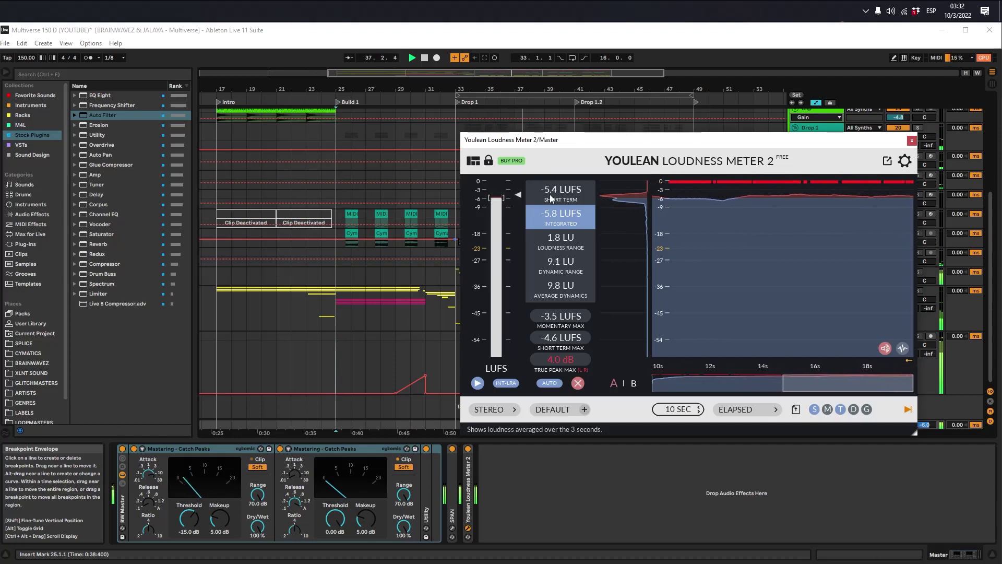
{"action": "key", "text": "space"}
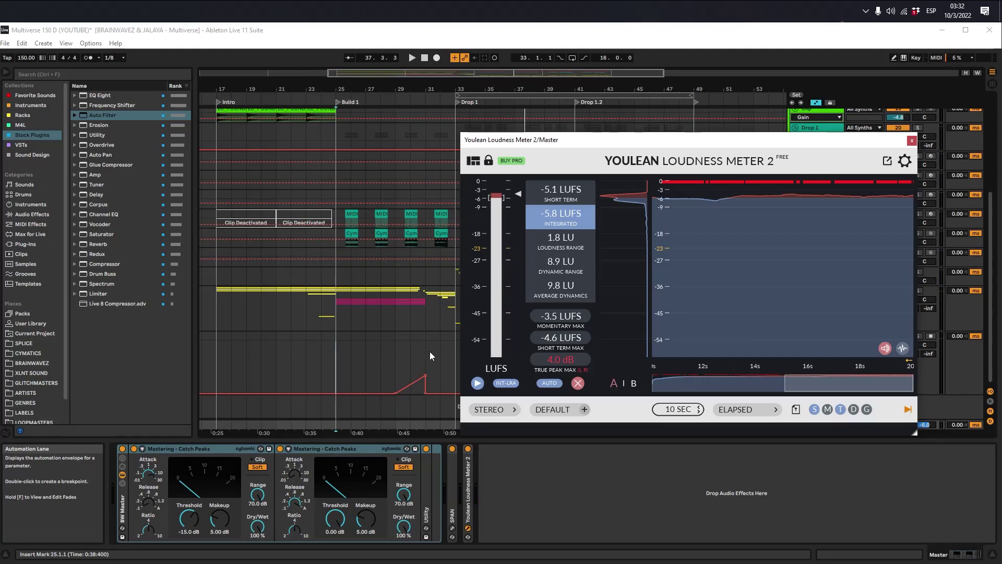
{"action": "left_click_drag", "start_coordinate": [555, 138], "coordinate": [541, 83]}
Undo the accidental automation change and measure the drop from bar 28 at -4.9 LUFS integrated
{"action": "left_click", "coordinate": [405, 360]}
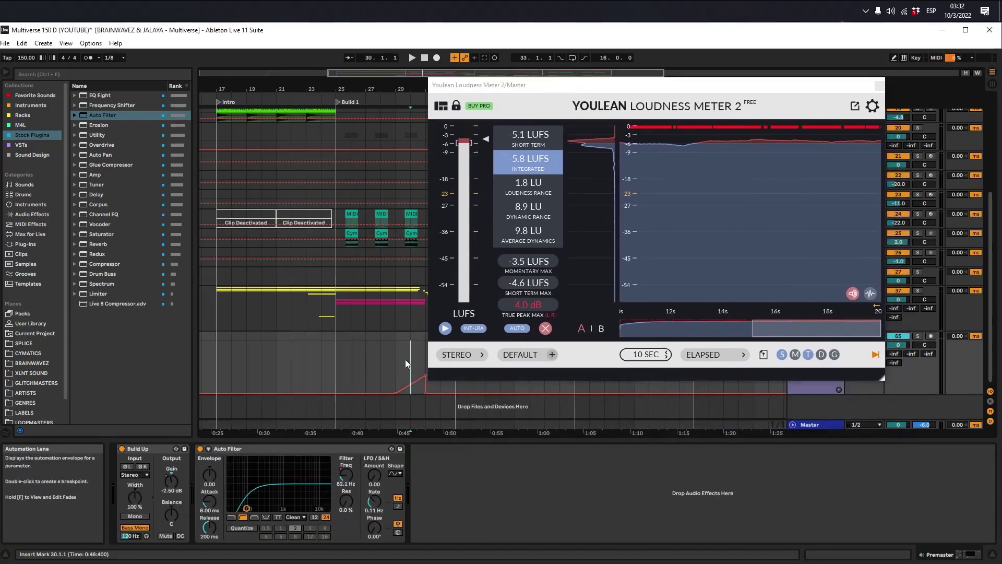
{"action": "key", "text": "ctrl+z"}
{"action": "key", "text": "ctrl+z"}
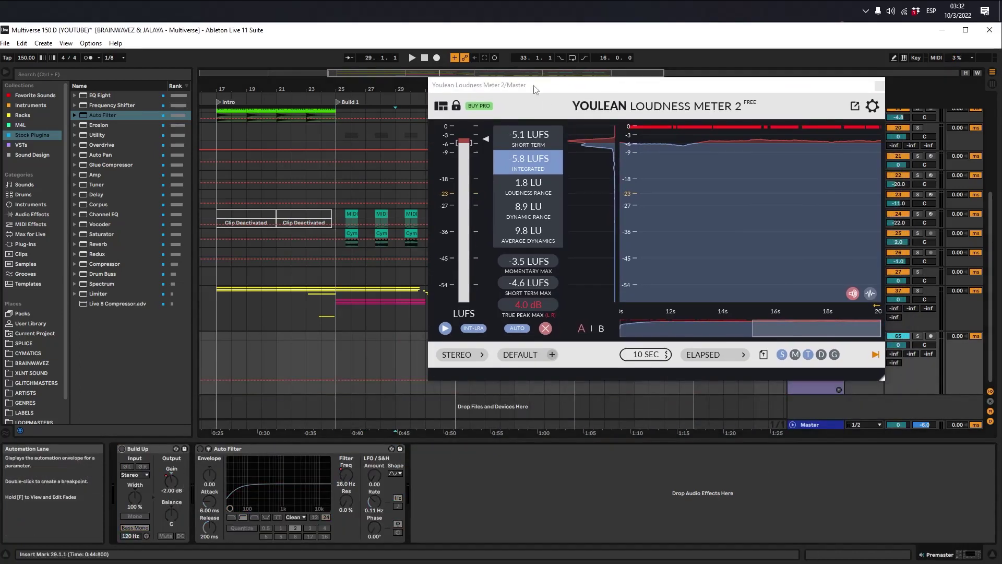
{"action": "left_click_drag", "start_coordinate": [514, 90], "coordinate": [588, 132]}
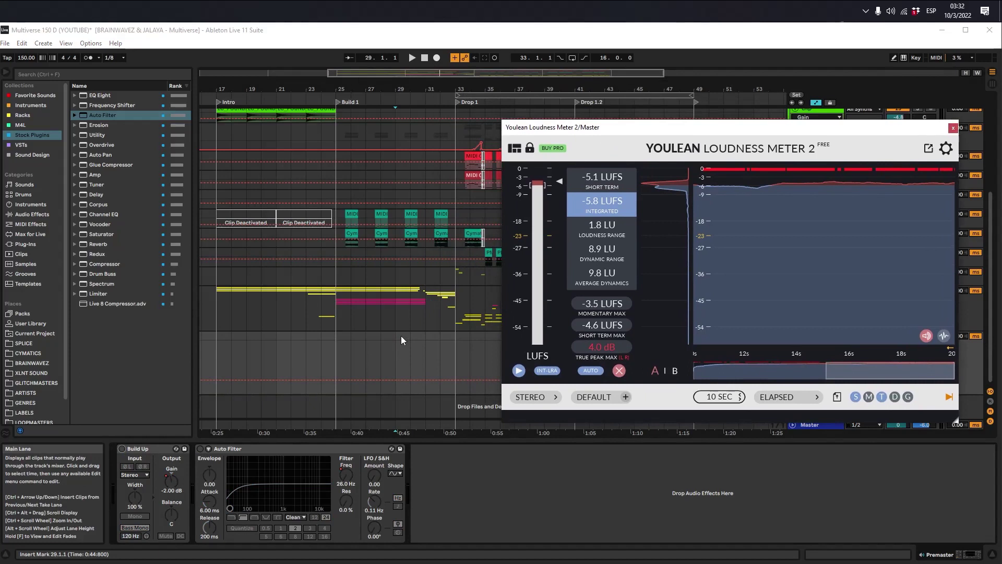
{"action": "left_click", "coordinate": [381, 316]}
{"action": "key", "text": "space"}
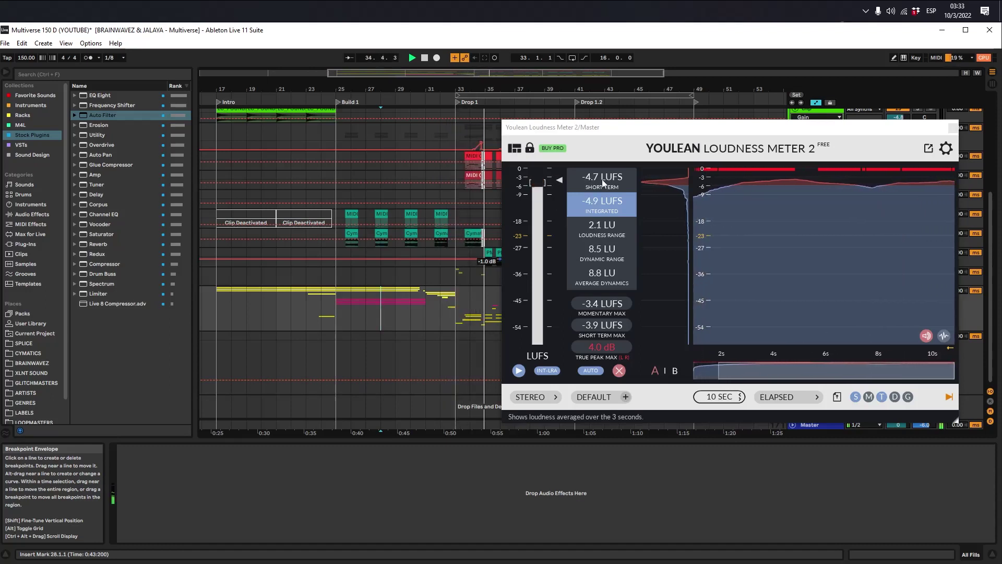
{"action": "key", "text": "space"}
Move the start point to bar 30, reposition the loudness meter and reselect the Premaster track
{"action": "left_click", "coordinate": [398, 332]}
{"action": "left_click", "coordinate": [417, 342]}
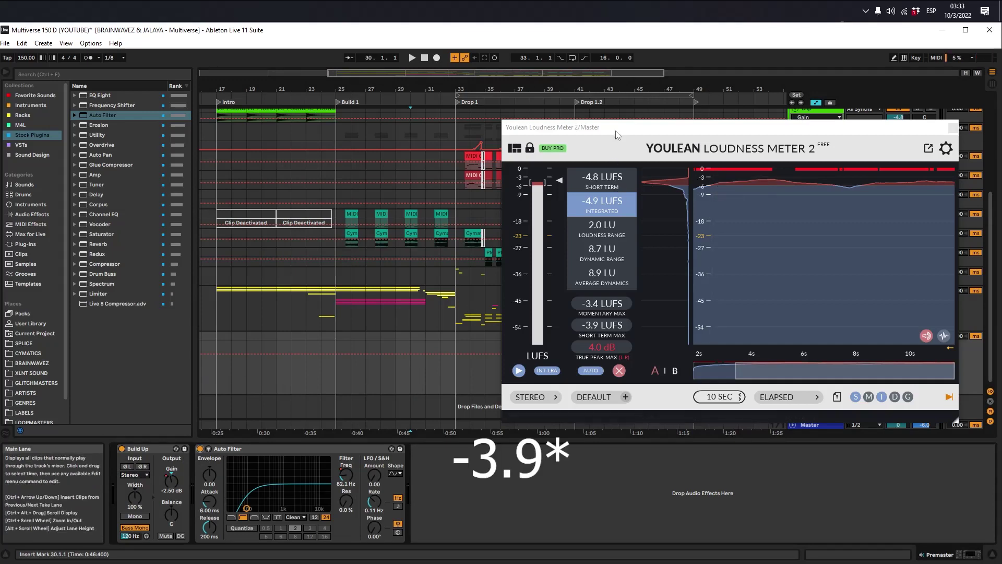
{"action": "left_click_drag", "start_coordinate": [617, 135], "coordinate": [414, 248]}
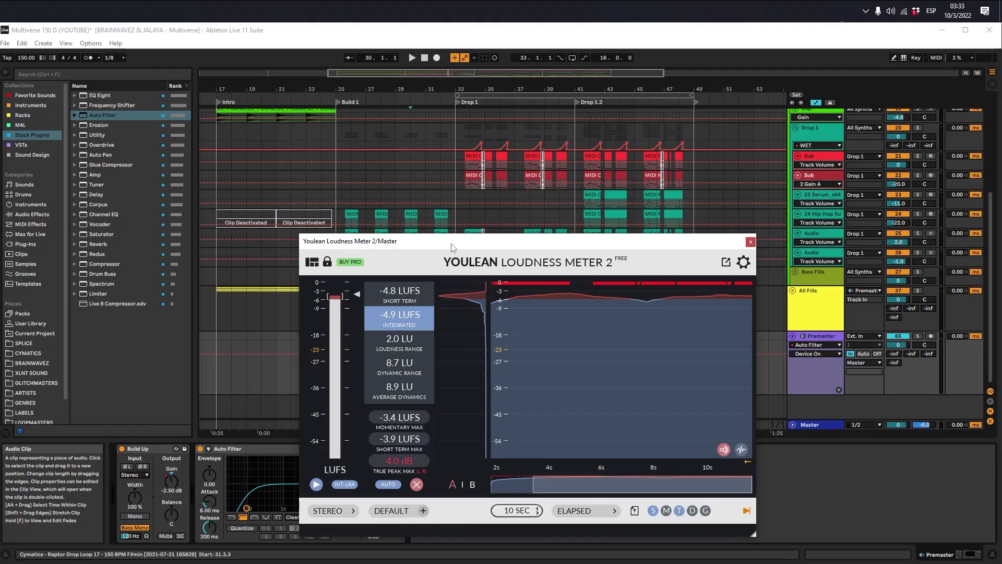
{"action": "left_click_drag", "start_coordinate": [452, 247], "coordinate": [399, 163]}
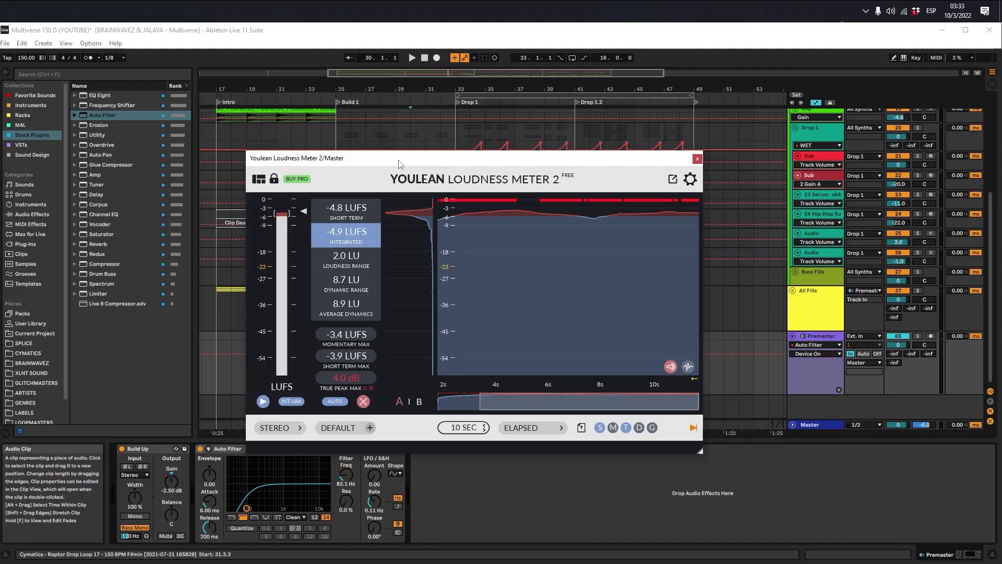
{"action": "left_click_drag", "start_coordinate": [399, 163], "coordinate": [516, 218]}
{"action": "left_click", "coordinate": [410, 133]}
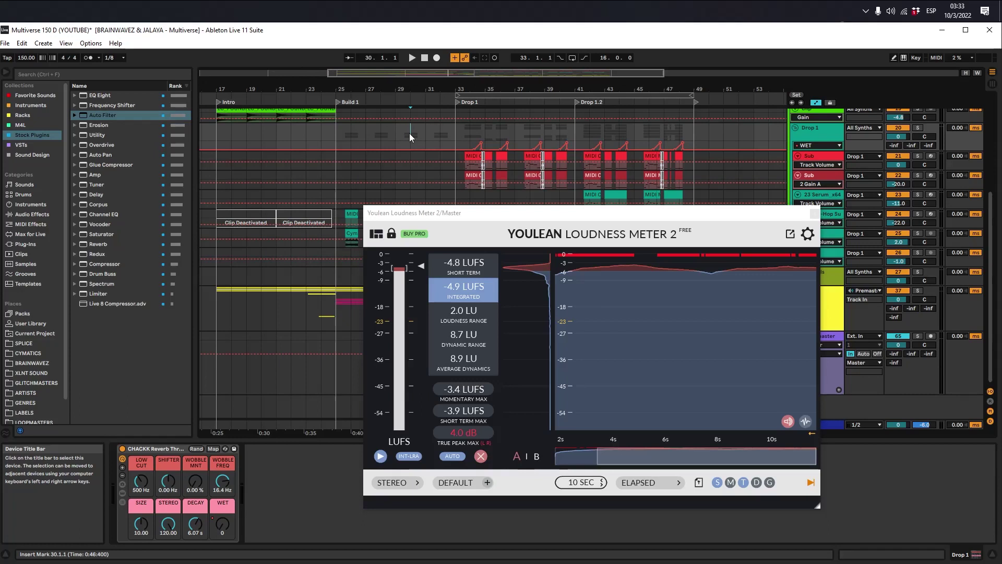
{"action": "left_click", "coordinate": [829, 340]}
{"action": "left_click_drag", "start_coordinate": [561, 209], "coordinate": [588, 132]}
{"action": "left_click", "coordinate": [422, 312]}
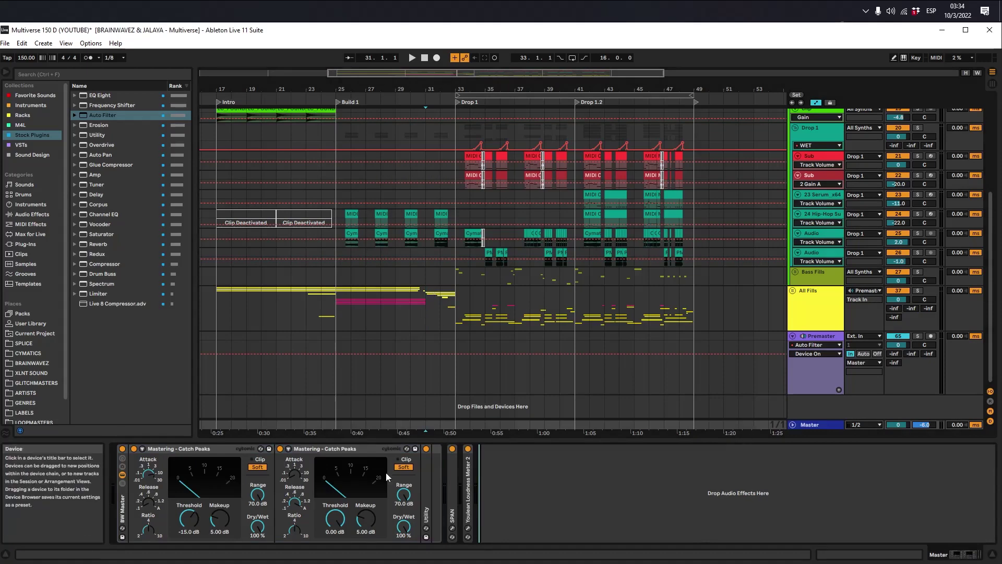
{"action": "left_click", "coordinate": [193, 452]}
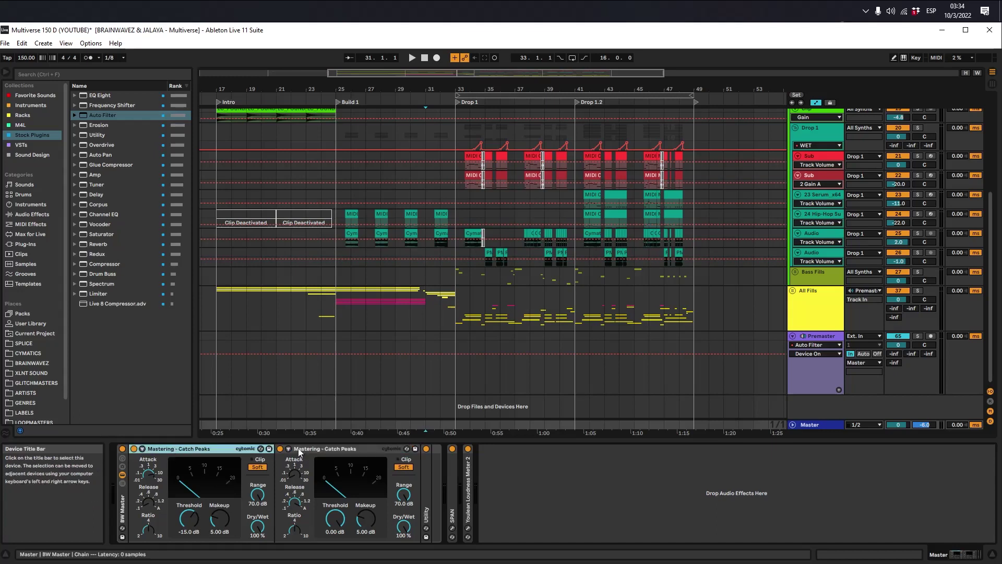
{"action": "left_click", "coordinate": [307, 452]}
{"action": "left_click", "coordinate": [199, 452]}
{"action": "left_click", "coordinate": [347, 452]}
{"action": "left_click", "coordinate": [186, 453]}
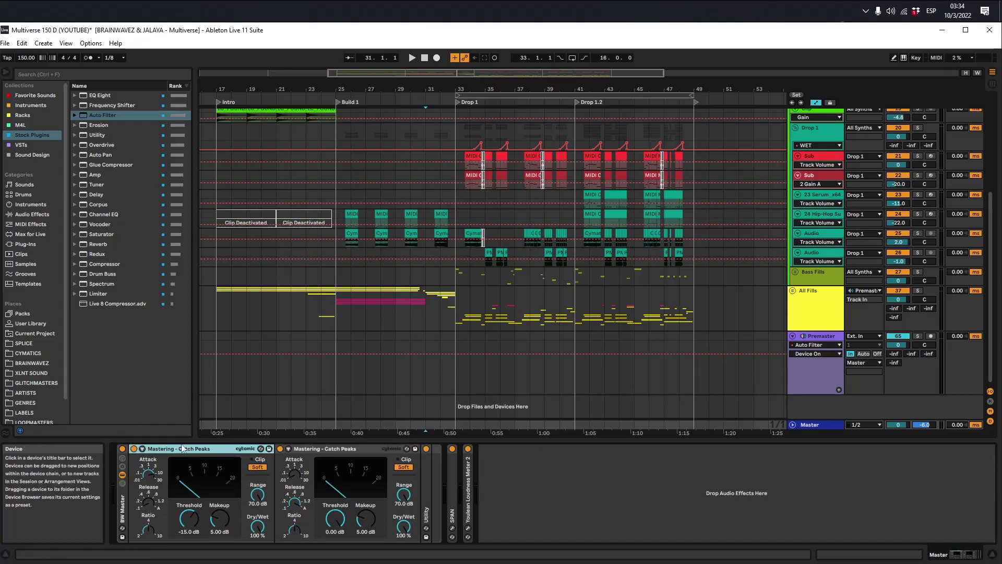
{"action": "left_click", "coordinate": [326, 452]}
{"action": "left_click", "coordinate": [213, 452]}
{"action": "left_click", "coordinate": [308, 454]}
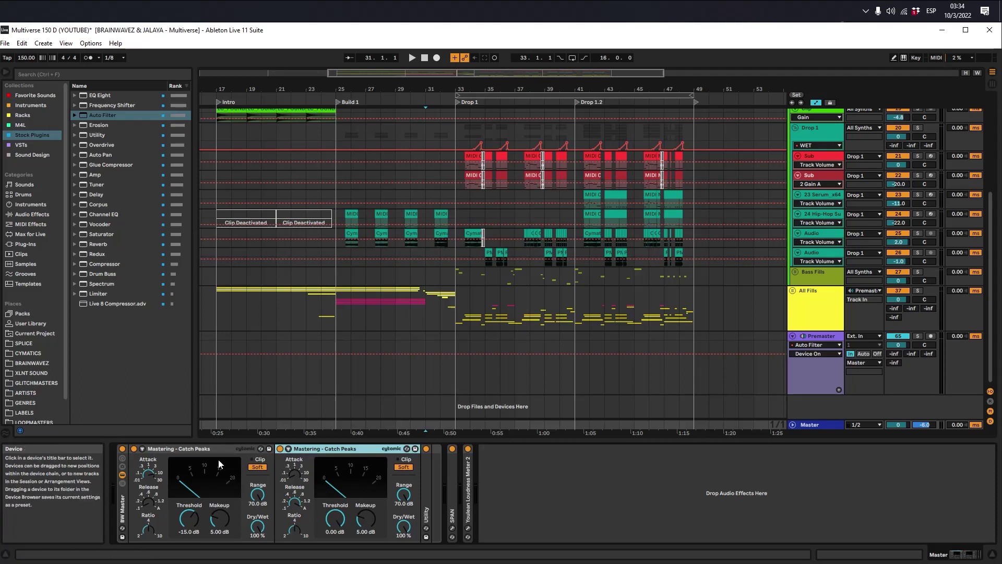
{"action": "left_click", "coordinate": [218, 452]}
{"action": "left_click", "coordinate": [324, 452]}
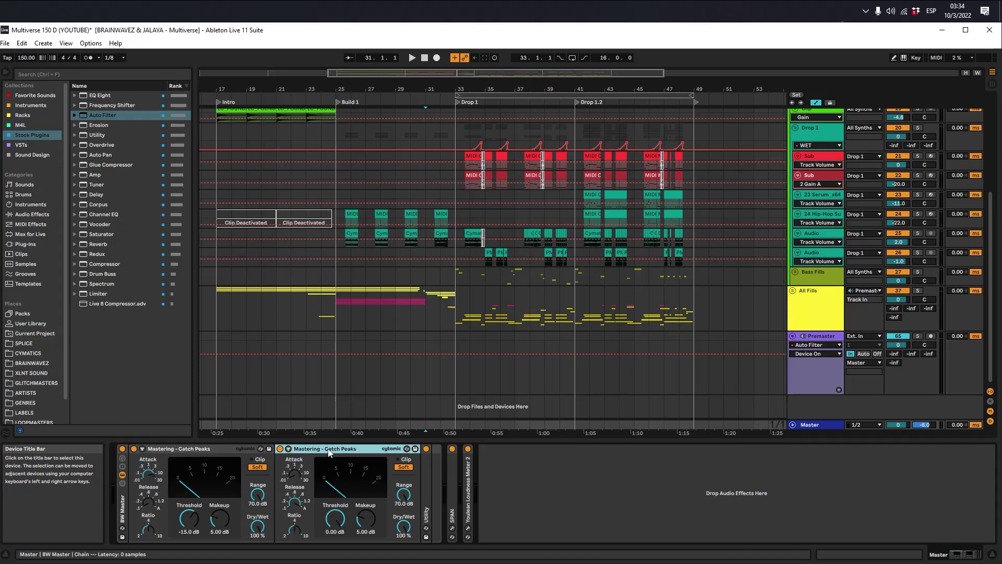
{"action": "key", "text": "Left"}
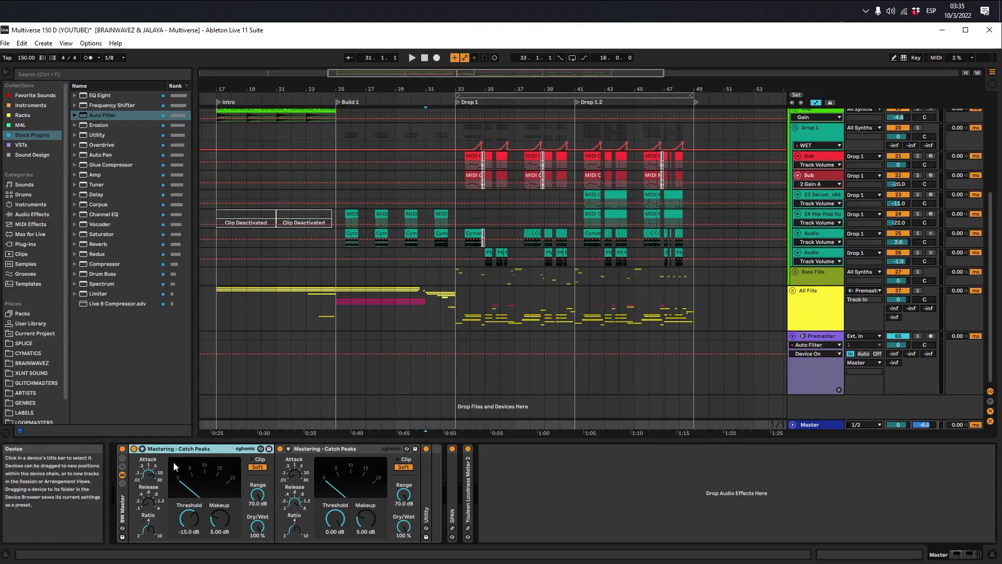
{"action": "left_click", "coordinate": [328, 448]}
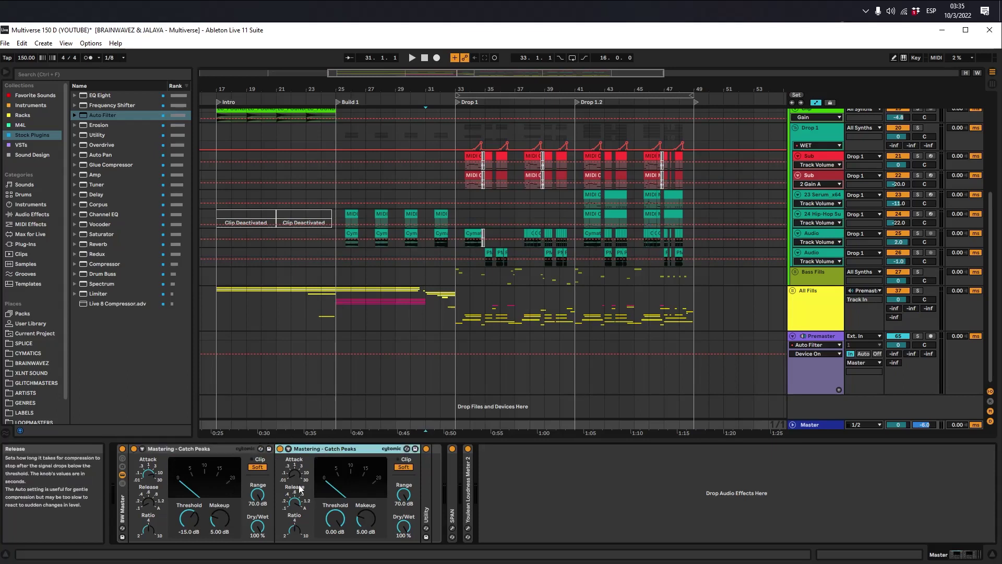
{"action": "key", "text": "Left"}
{"action": "key", "text": "Right"}
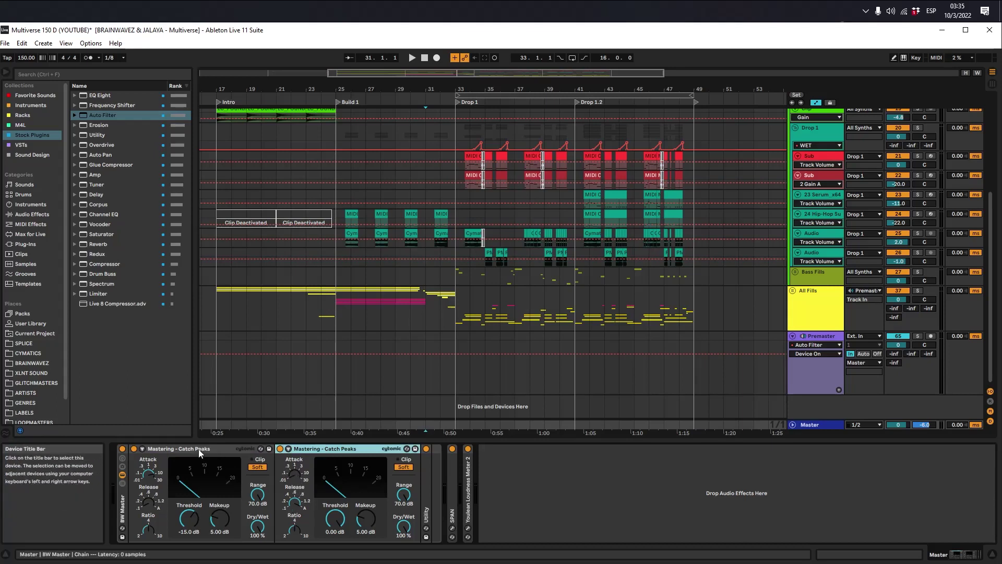
{"action": "left_click", "coordinate": [214, 455]}
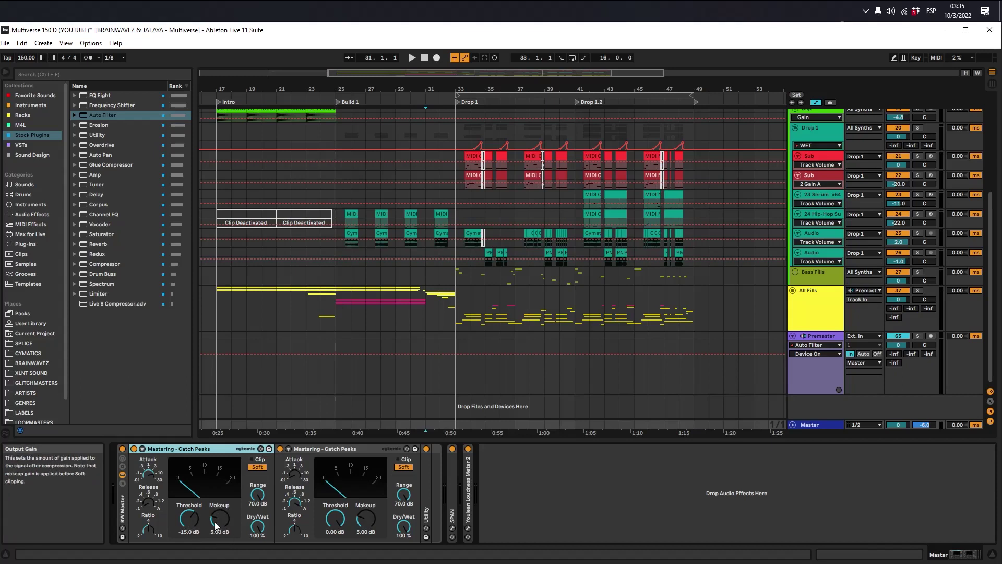
{"action": "left_click", "coordinate": [328, 452]}
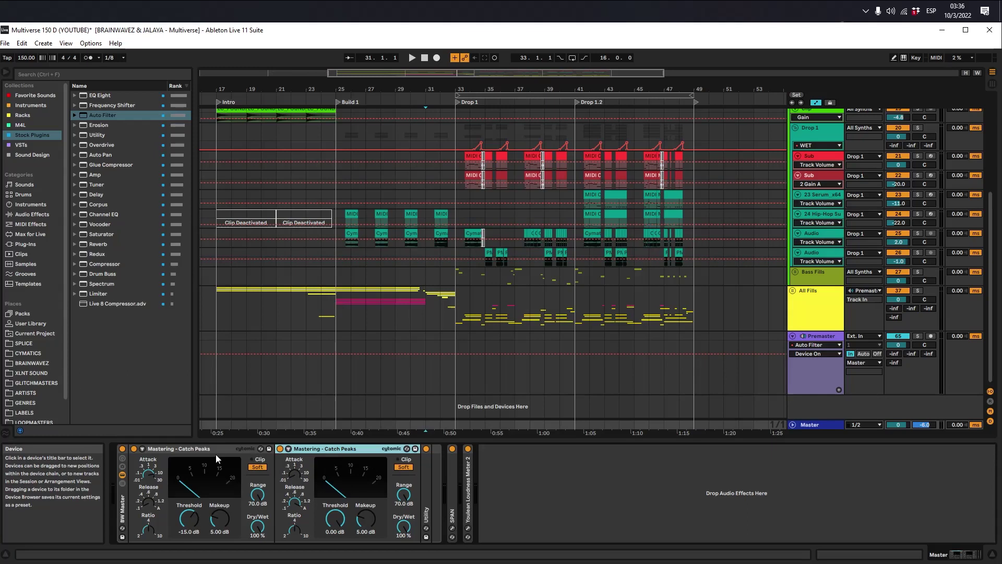
Expand the master Utility device and audition the drop from bar 35, leaving the start at bar 31
{"action": "double_click", "coordinate": [425, 465]}
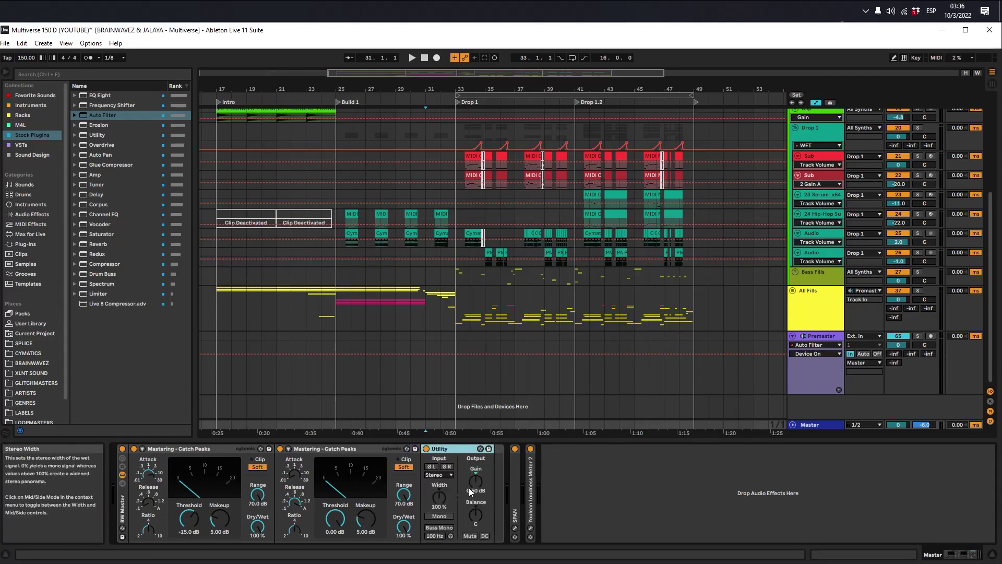
{"action": "left_click", "coordinate": [490, 302]}
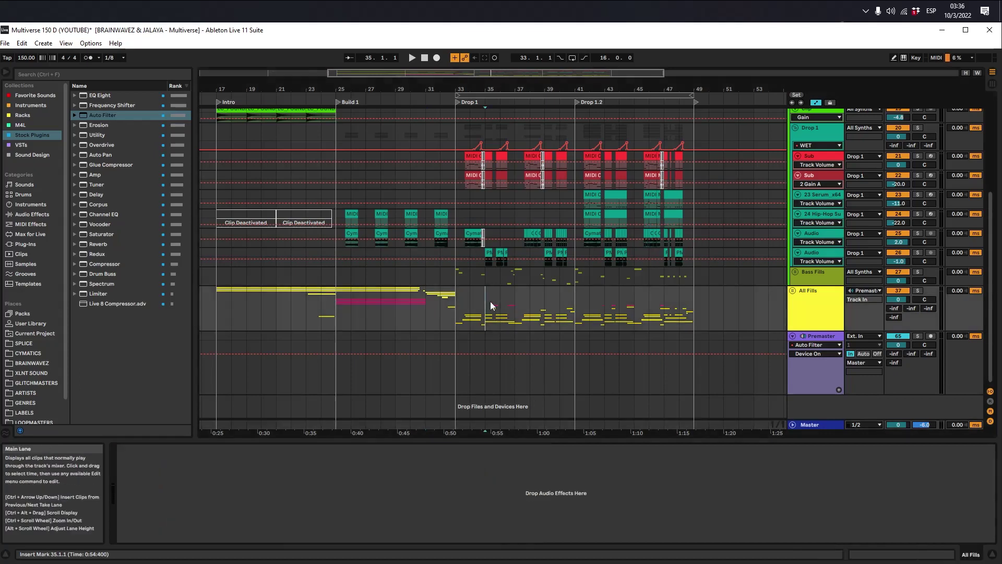
{"action": "scroll", "coordinate": [485, 303], "scroll_direction": "up", "scroll_amount": 5}
{"action": "scroll", "coordinate": [373, 318], "scroll_direction": "down", "scroll_amount": 5}
{"action": "key", "text": "space"}
{"action": "key", "text": "space"}
{"action": "left_click", "coordinate": [333, 281]}
Play the Master in the Session mixer and reset its peak level readout
{"action": "left_click", "coordinate": [810, 424]}
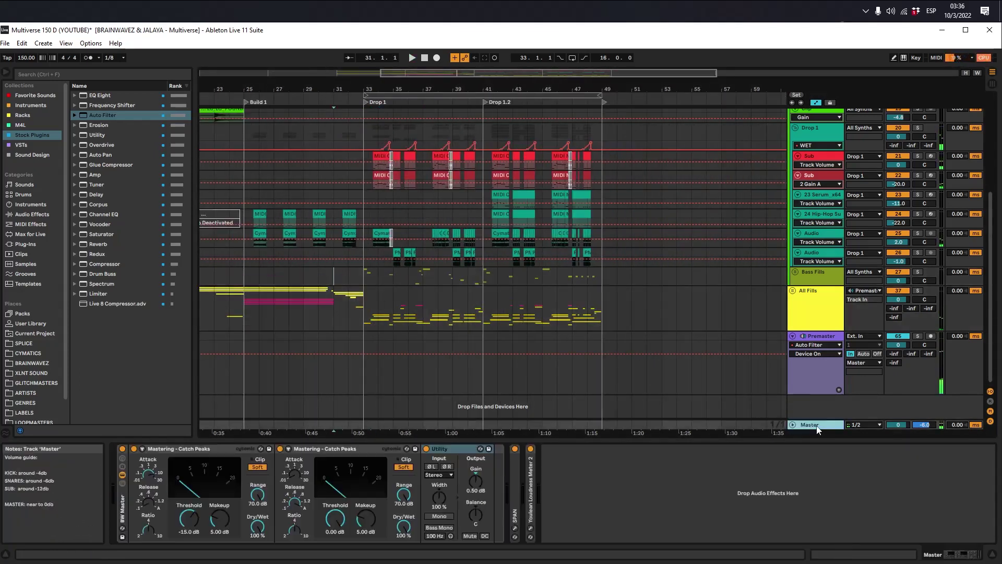
{"action": "key", "text": "Tab"}
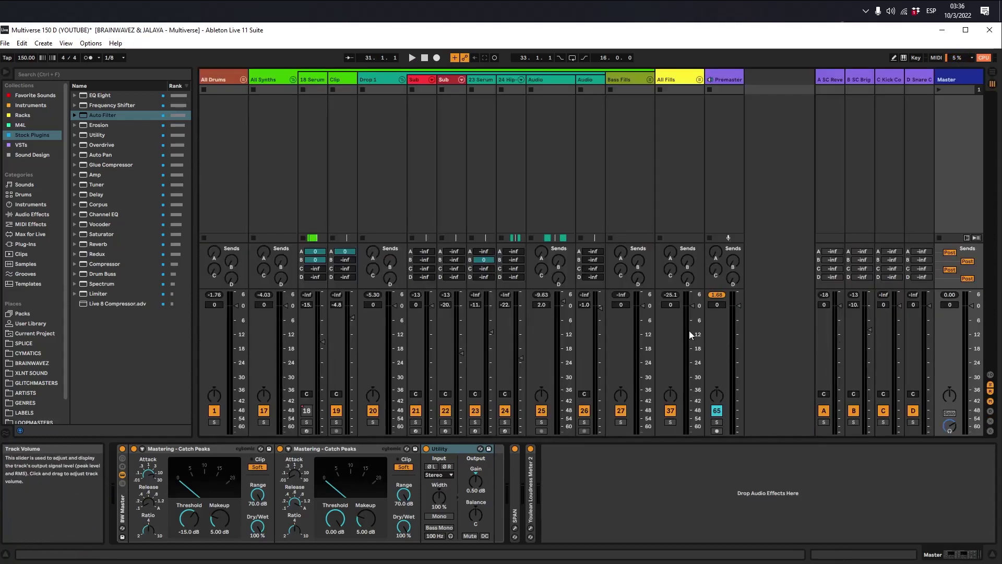
{"action": "key", "text": "space"}
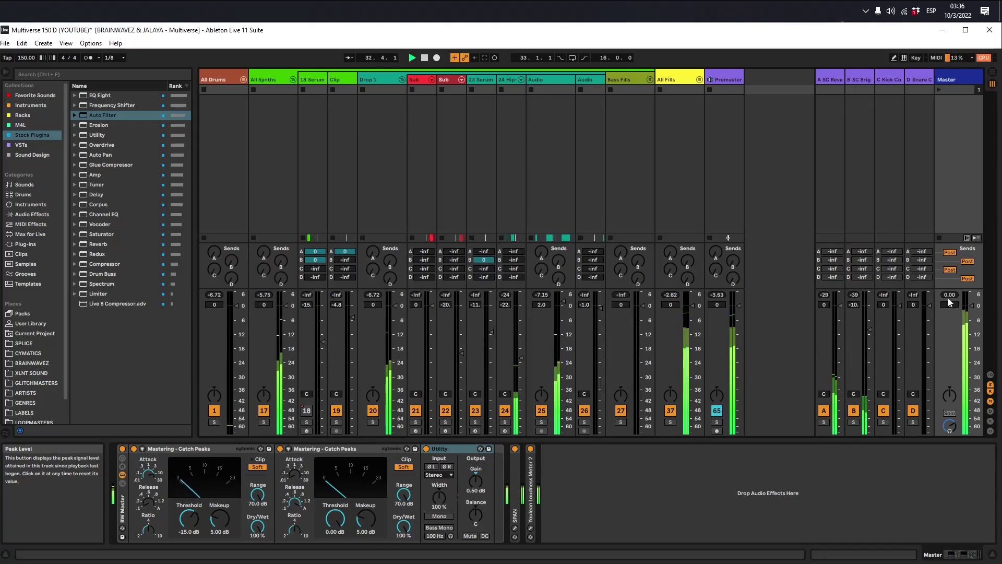
{"action": "key", "text": "space"}
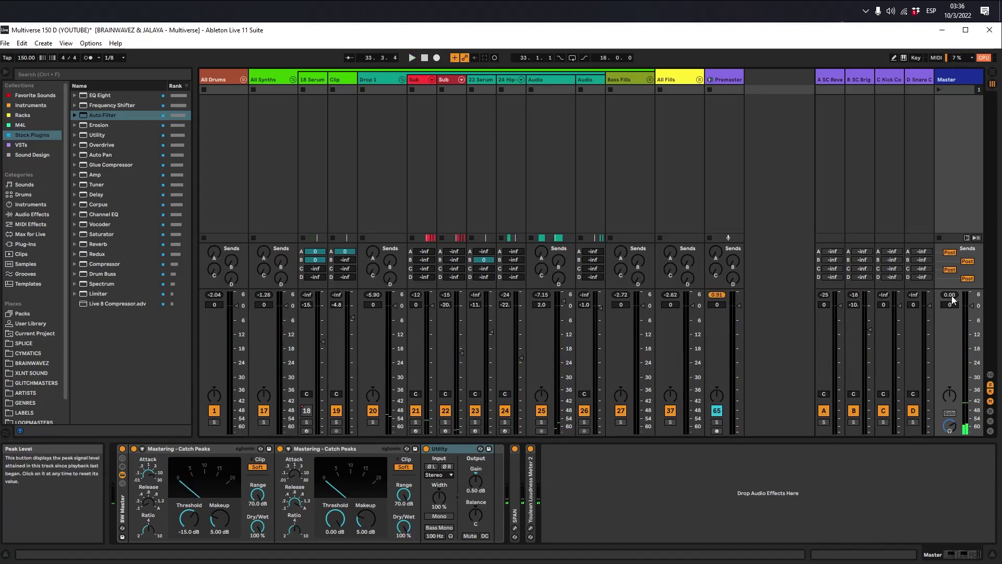
{"action": "left_click", "coordinate": [950, 294]}
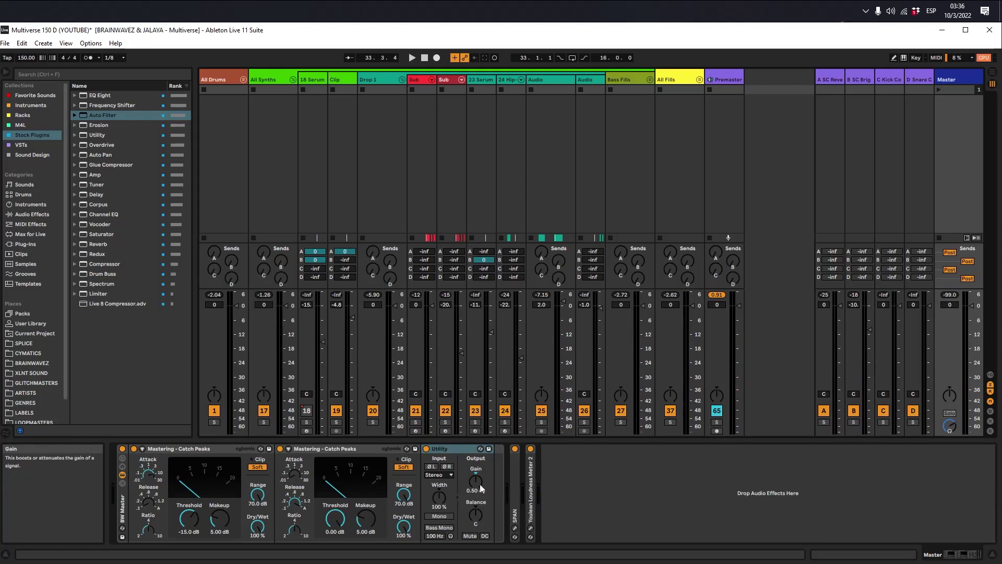
Compare levels with Utility bypassed, keep its gain at 0.50 dB, reset the peak and replay
{"action": "left_click", "coordinate": [426, 448]}
{"action": "key", "text": "space"}
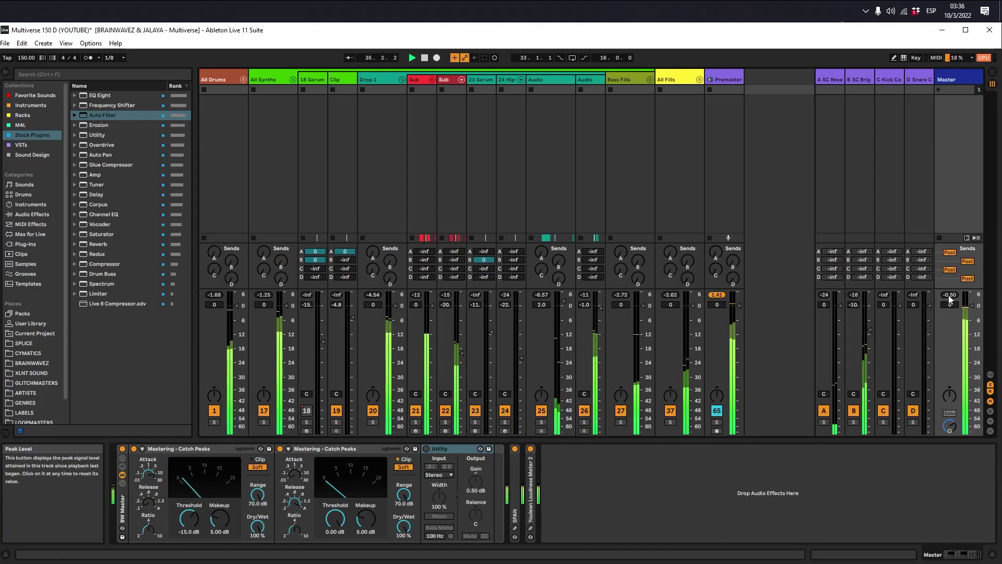
{"action": "key", "text": "space"}
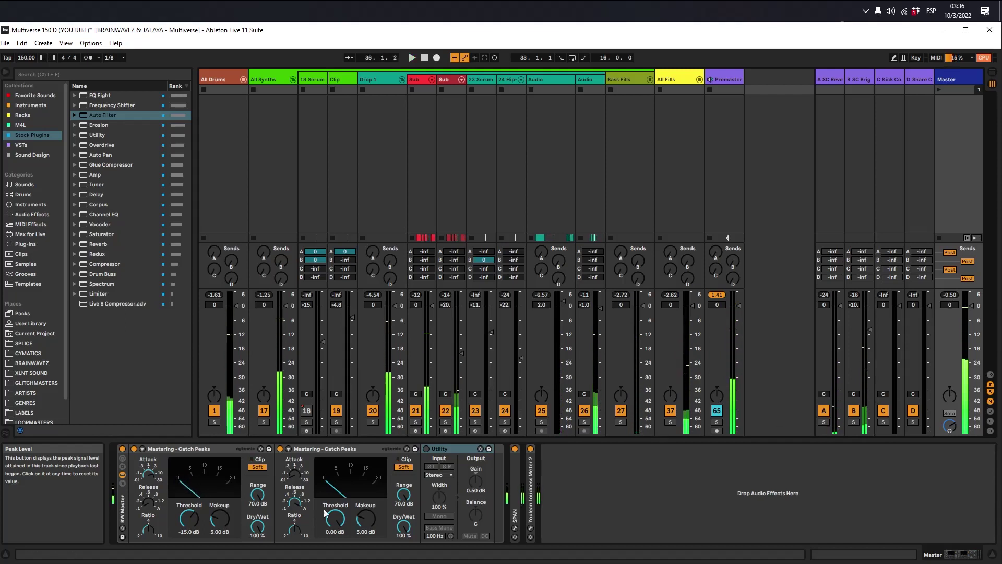
{"action": "left_click", "coordinate": [426, 449]}
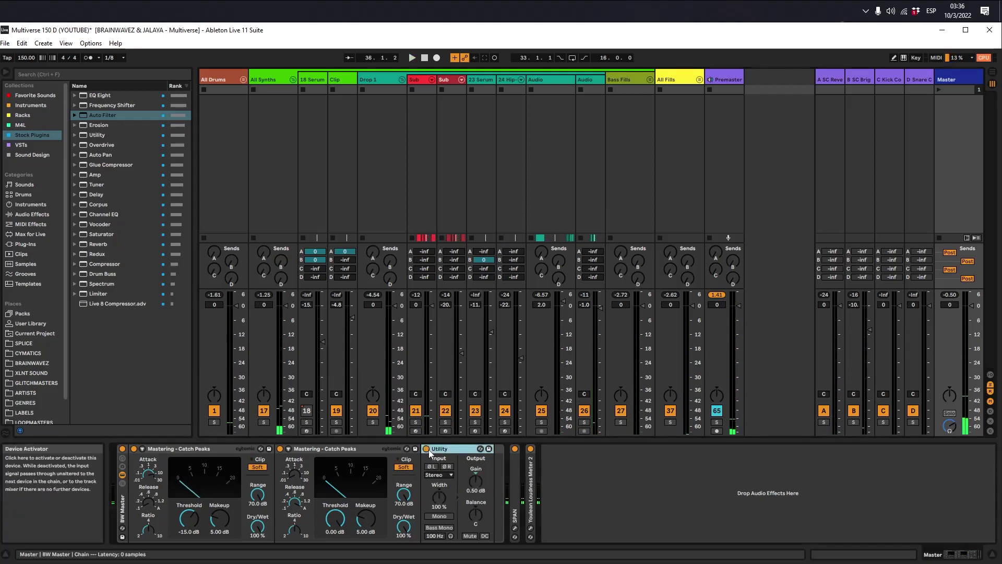
{"action": "left_click", "coordinate": [477, 491]}
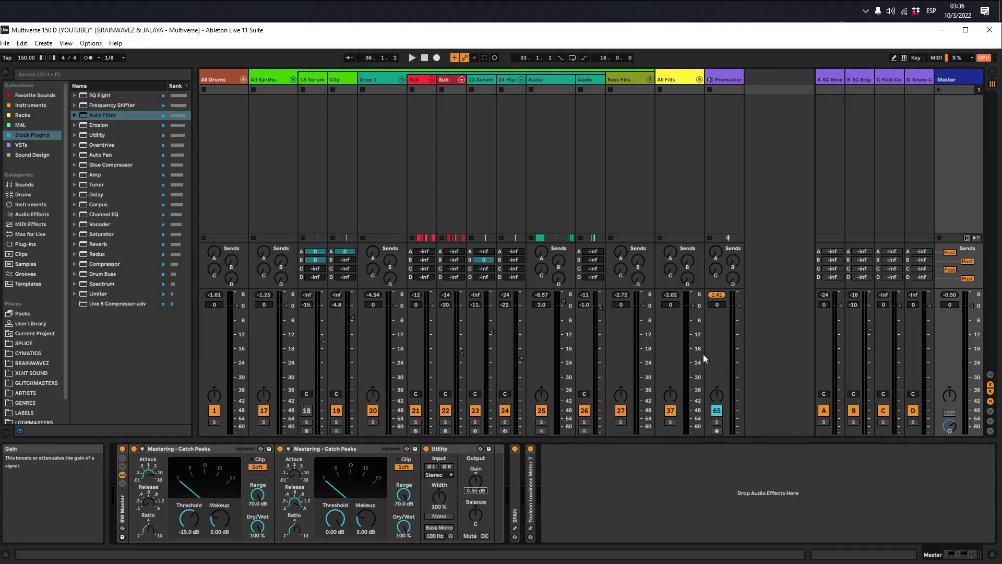
{"action": "left_click", "coordinate": [950, 296]}
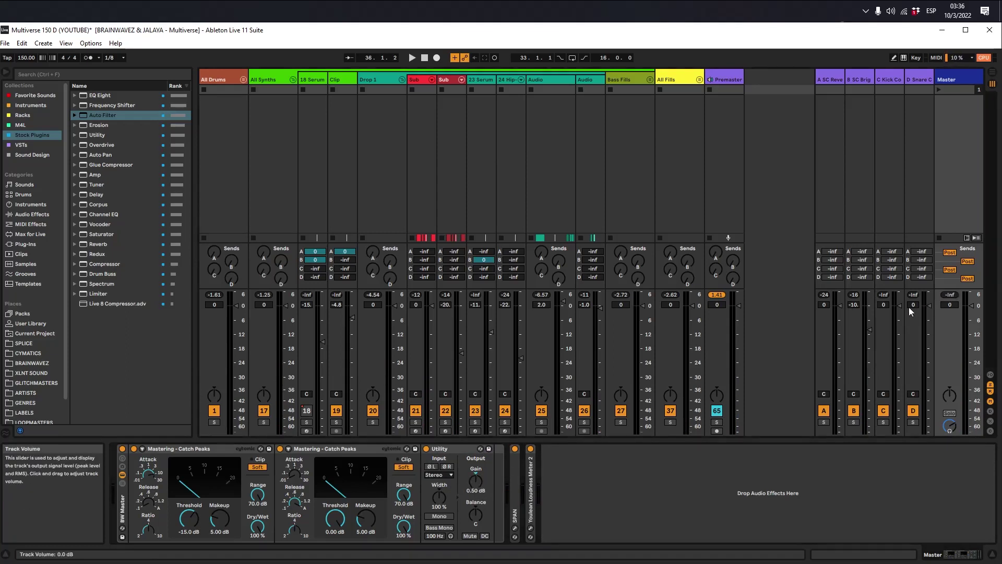
{"action": "key", "text": "space"}
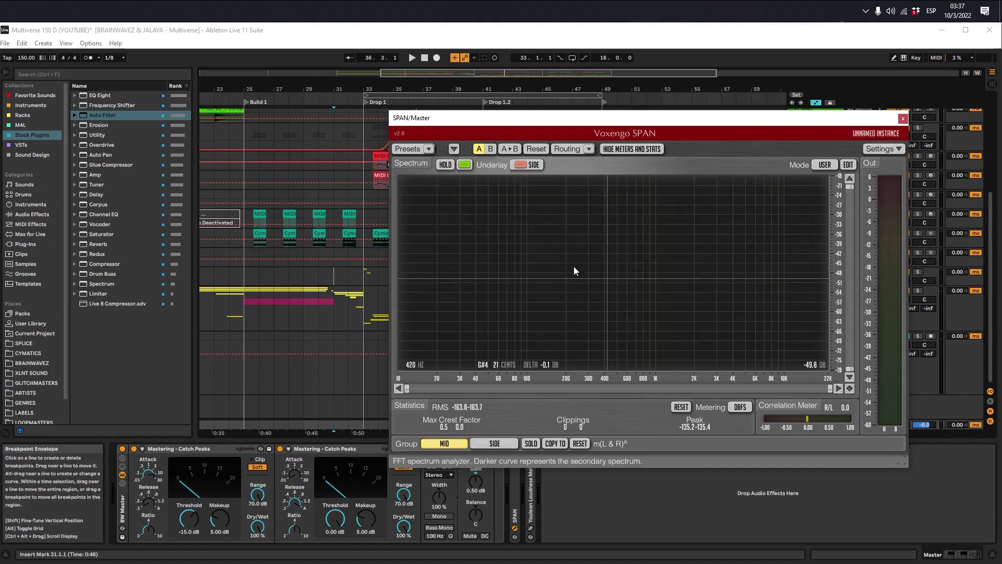
Play from Drop 1 and freeze the spectrum with HOLD in SPAN
{"action": "left_click", "coordinate": [364, 93]}
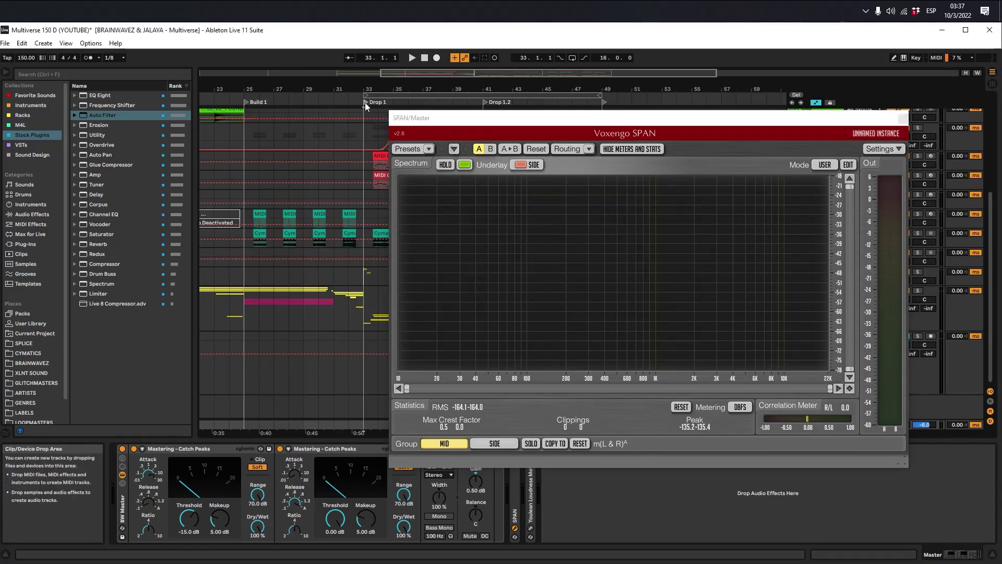
{"action": "key", "text": "space"}
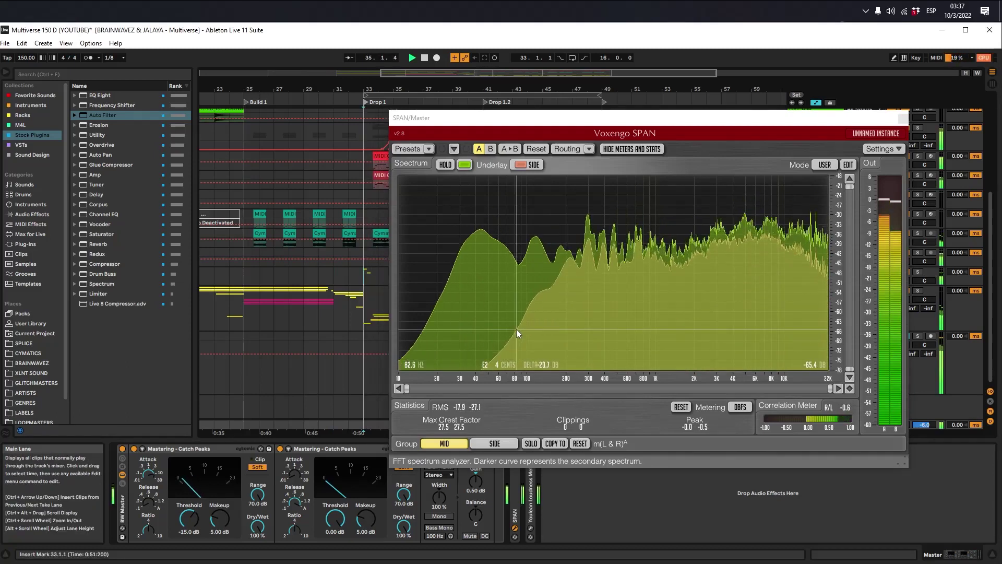
{"action": "left_click", "coordinate": [446, 167]}
{"action": "key", "text": "space"}
Keep SPAN's underlay channel set to SIDE
{"action": "left_click_drag", "start_coordinate": [521, 117], "coordinate": [433, 120]}
{"action": "left_click", "coordinate": [478, 151]}
{"action": "left_click", "coordinate": [530, 202]}
{"action": "left_click", "coordinate": [499, 152]}
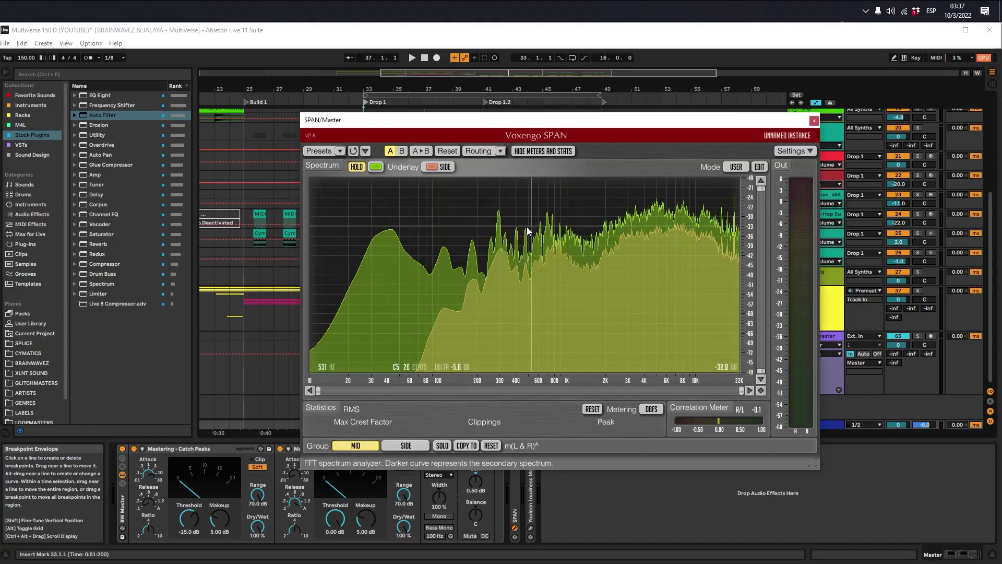
{"action": "left_click", "coordinate": [432, 168]}
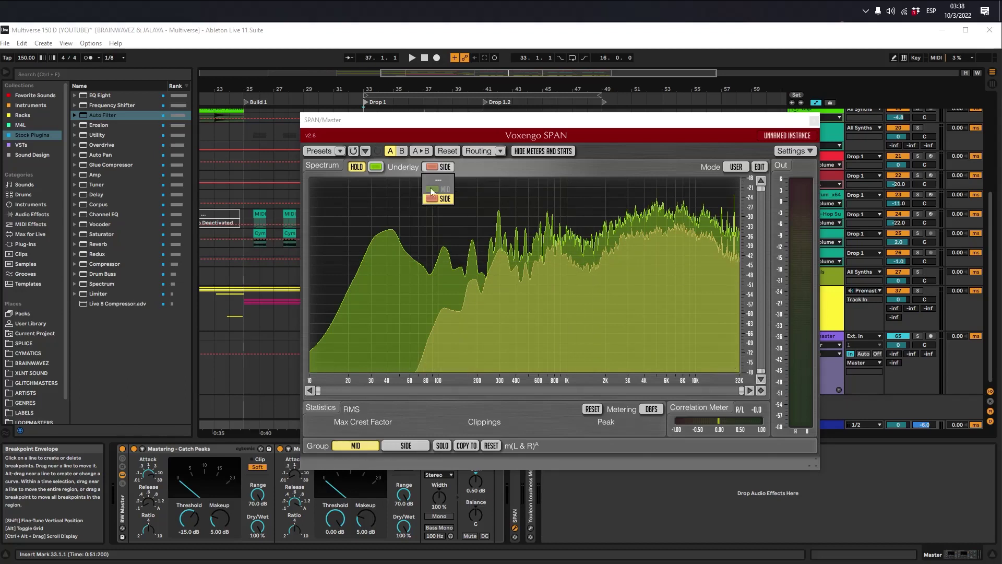
{"action": "left_click", "coordinate": [441, 200]}
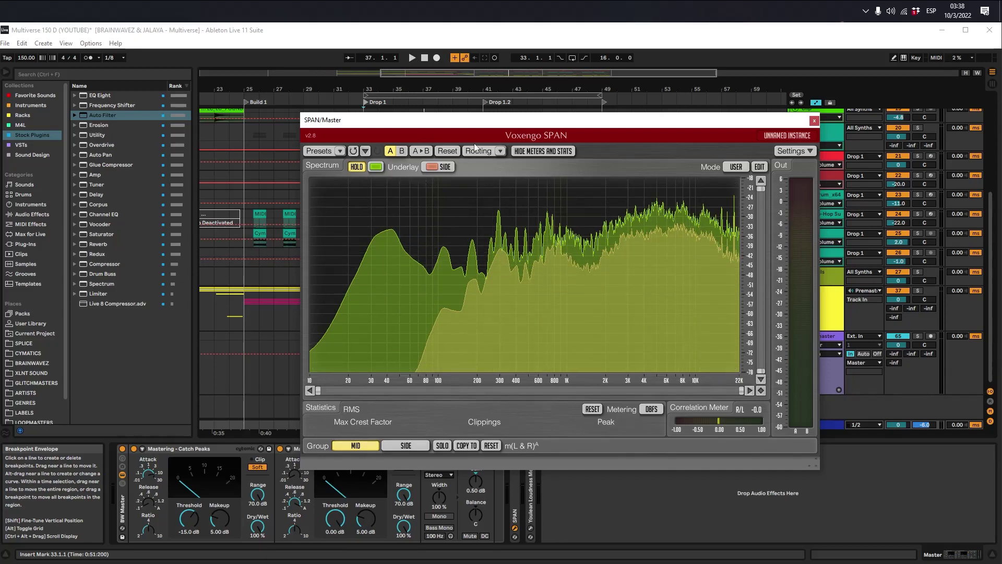
Drag FabFilter Pro-Q 3 from the VST plugins onto the Master chain
{"action": "left_click_drag", "start_coordinate": [441, 125], "coordinate": [488, 142]}
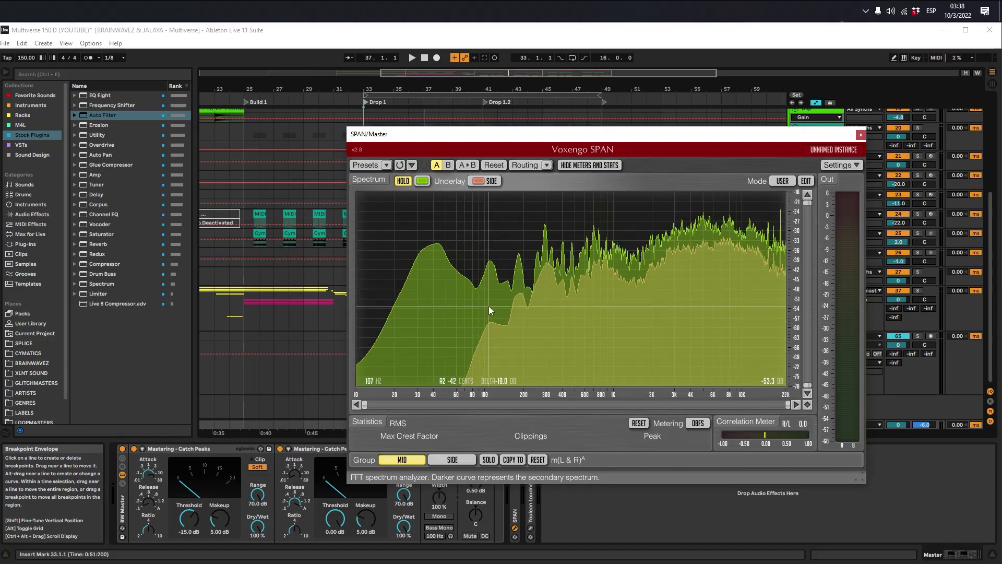
{"action": "left_click_drag", "start_coordinate": [462, 137], "coordinate": [472, 70]}
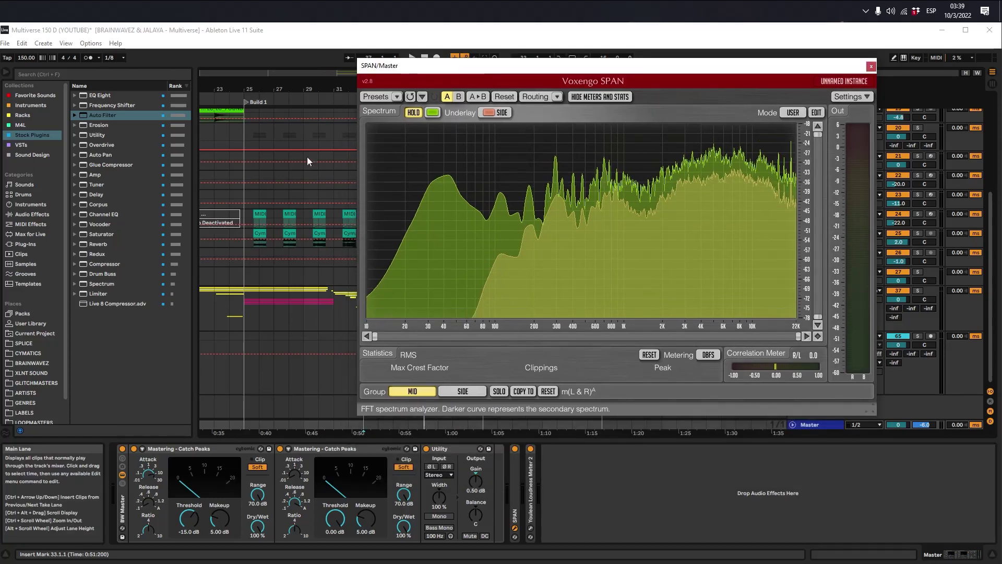
{"action": "left_click", "coordinate": [21, 144]}
{"action": "left_click_drag", "start_coordinate": [150, 166], "coordinate": [585, 485]}
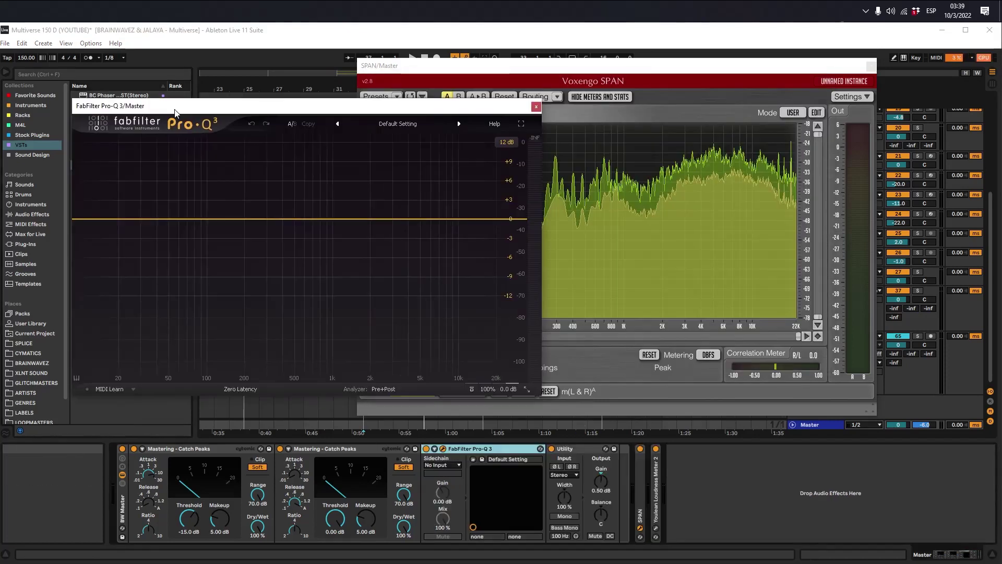
Create a low-end Pro-Q 3 band as a Low Cut affecting only the Side
{"action": "left_click", "coordinate": [150, 248]}
{"action": "left_click", "coordinate": [84, 342]}
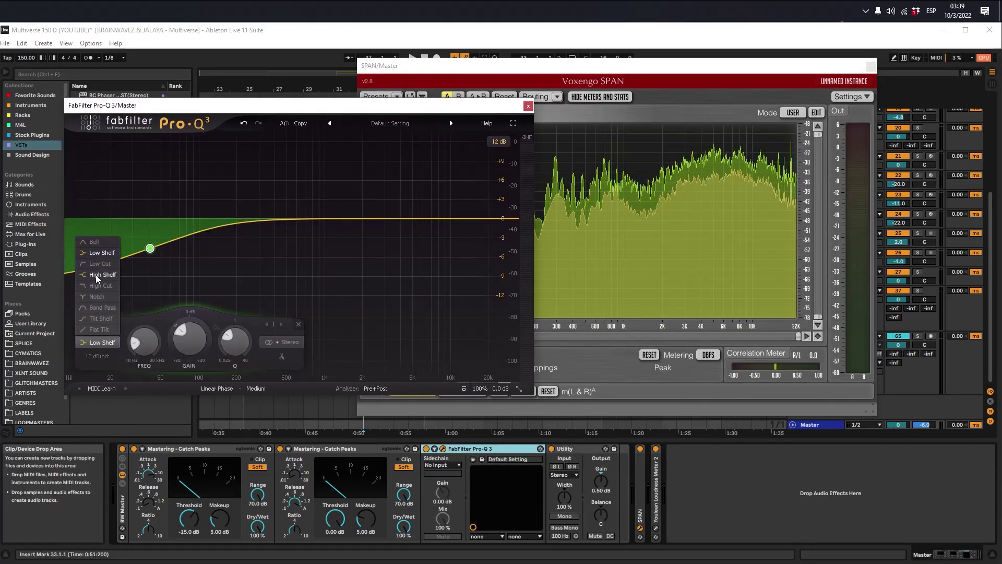
{"action": "left_click", "coordinate": [104, 264]}
{"action": "right_click", "coordinate": [152, 283]}
{"action": "mouse_move", "coordinate": [220, 328]}
{"action": "left_click", "coordinate": [268, 370]}
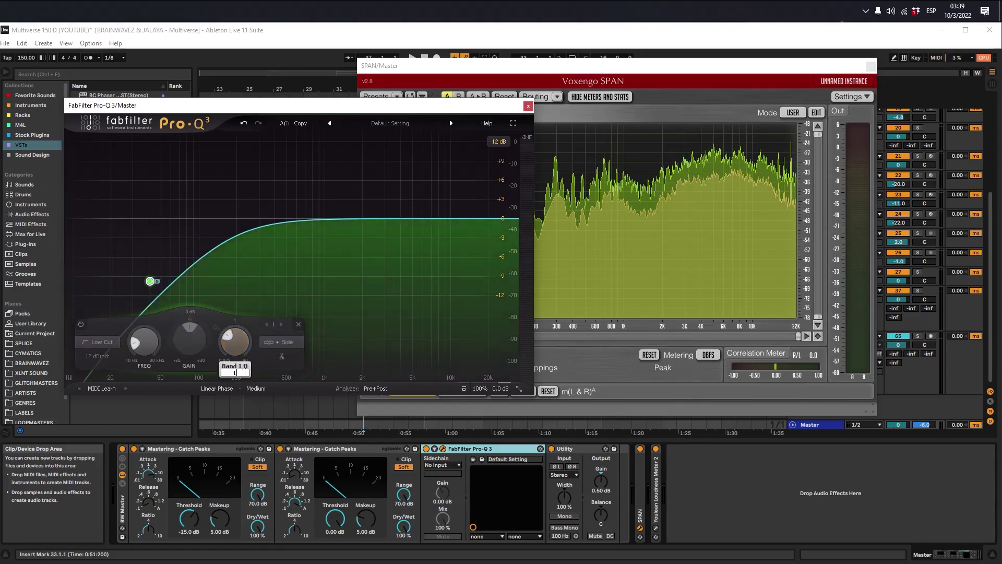
Set the low cut to Q 1, 150 Hz, 48 dB/oct, and release SPAN's HOLD
{"action": "key", "text": "Return"}
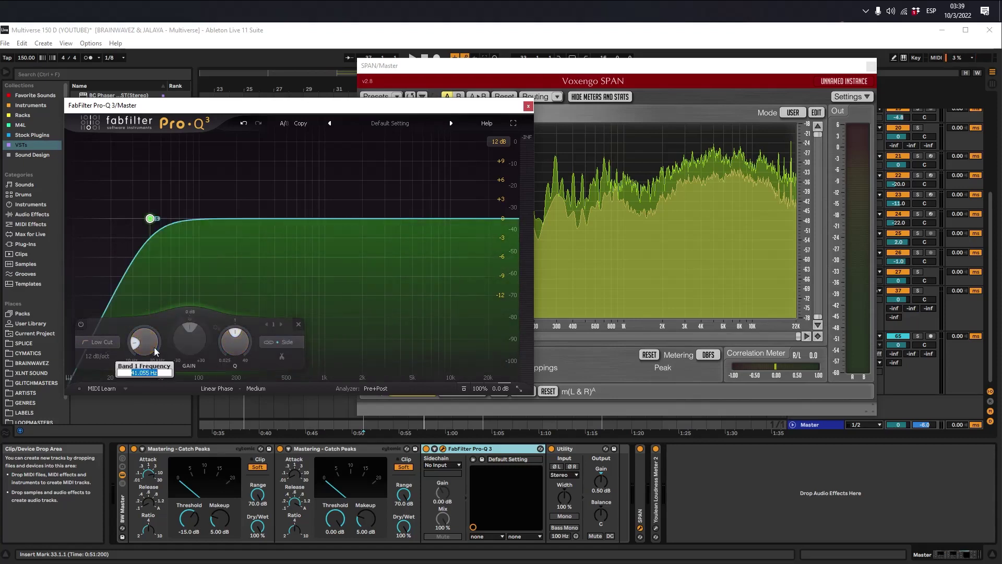
{"action": "type", "text": "150"}
{"action": "key", "text": "Return"}
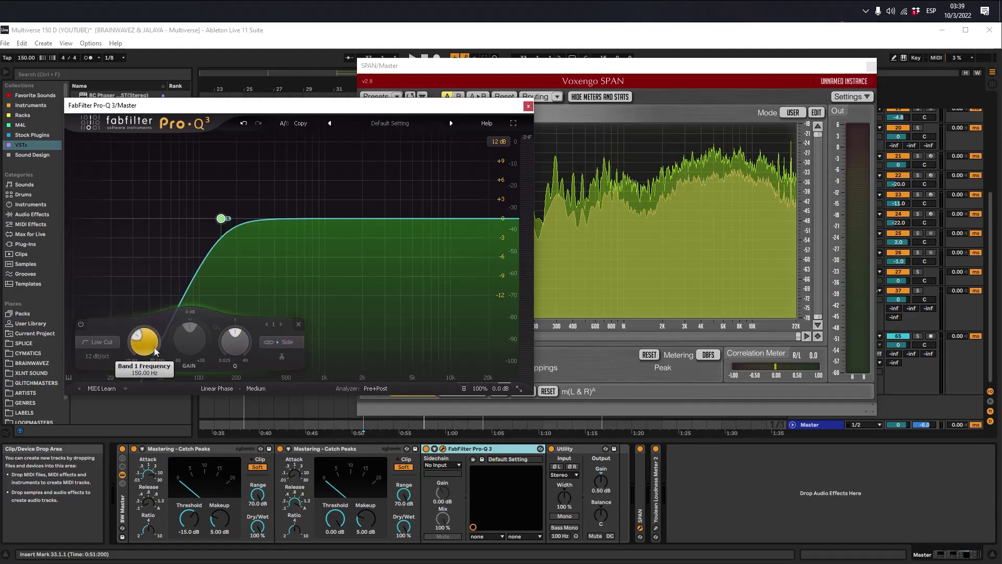
{"action": "left_click", "coordinate": [97, 356]}
{"action": "left_click", "coordinate": [115, 437]}
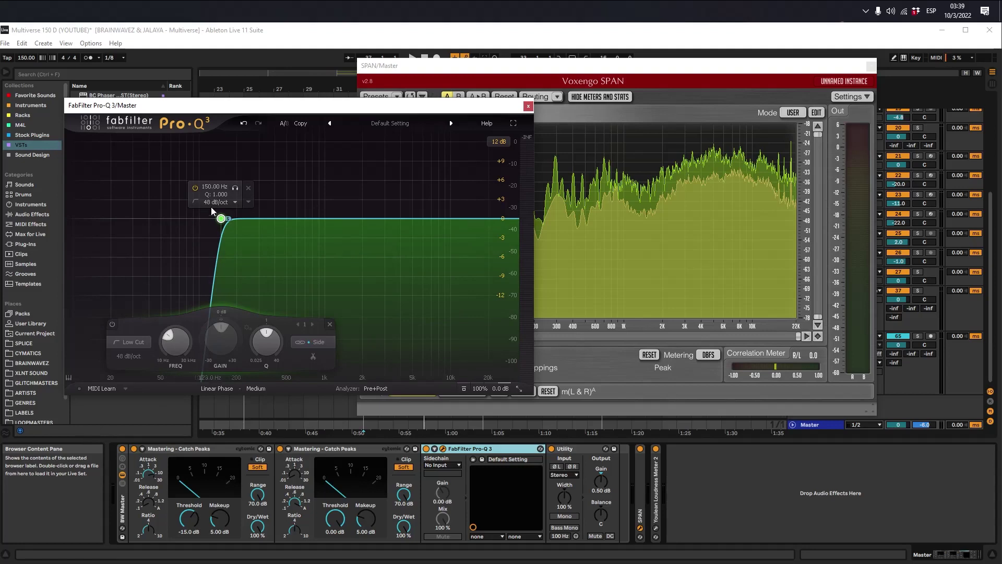
{"action": "left_click_drag", "start_coordinate": [584, 72], "coordinate": [650, 63]}
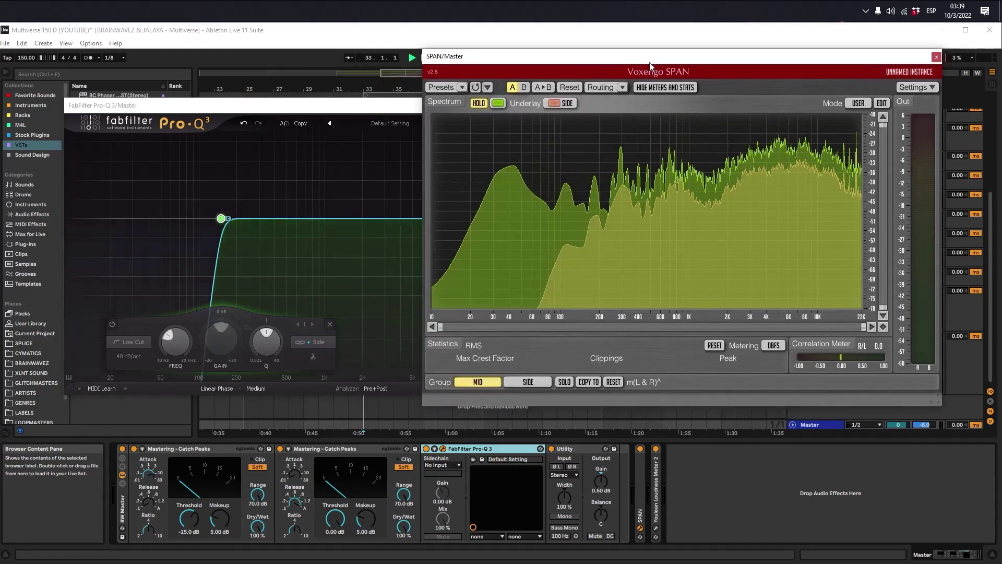
{"action": "left_click", "coordinate": [478, 103]}
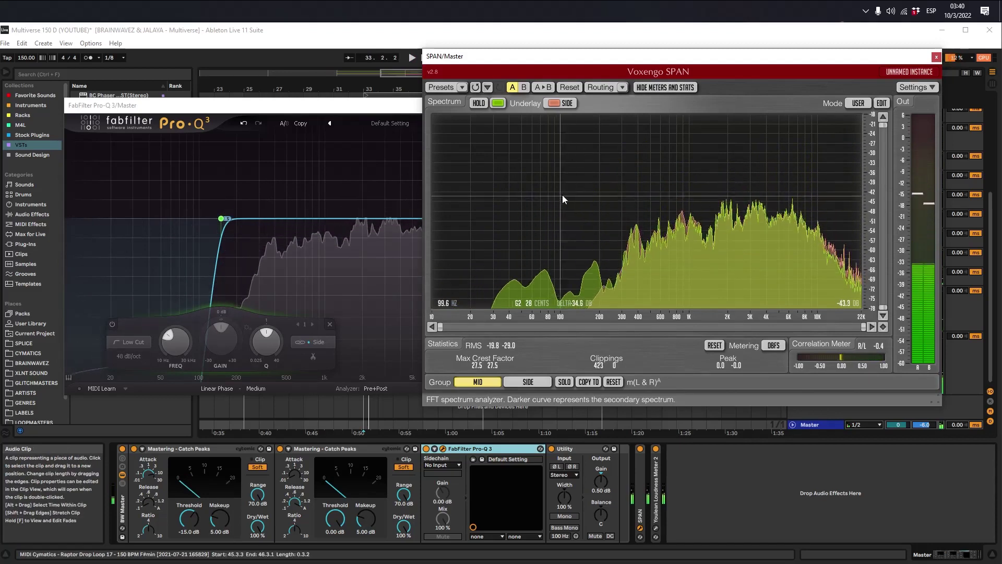
Close SPAN and insert a Limiter after Utility on the master chain in the Session mixer
{"action": "left_click", "coordinate": [937, 57]}
{"action": "key", "text": "Tab"}
{"action": "key", "text": "space"}
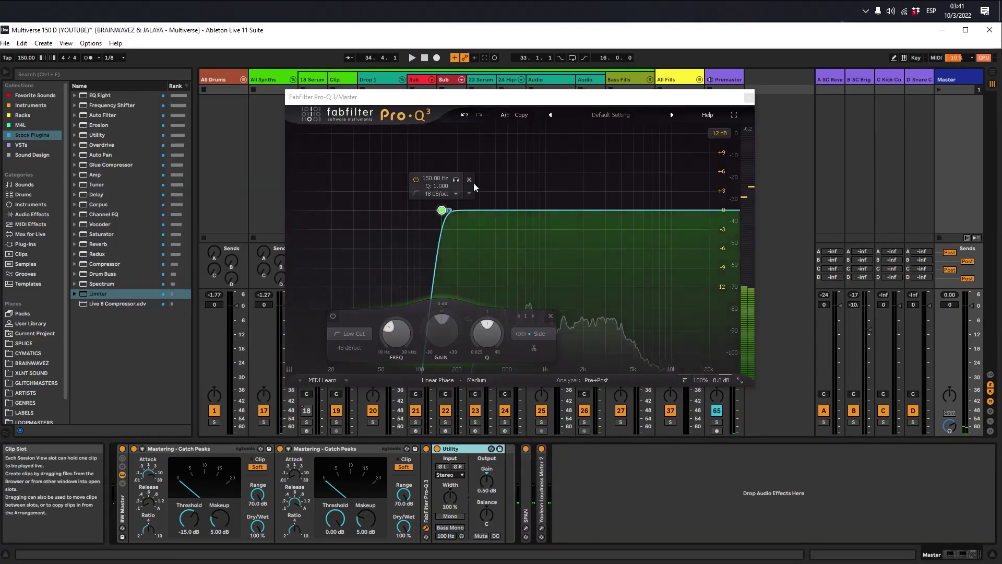
{"action": "mouse_move", "coordinate": [96, 299]}
{"action": "left_mouse_down"}
{"action": "mouse_move", "coordinate": [589, 481]}
{"action": "mouse_move", "coordinate": [495, 505]}
{"action": "left_mouse_up"}
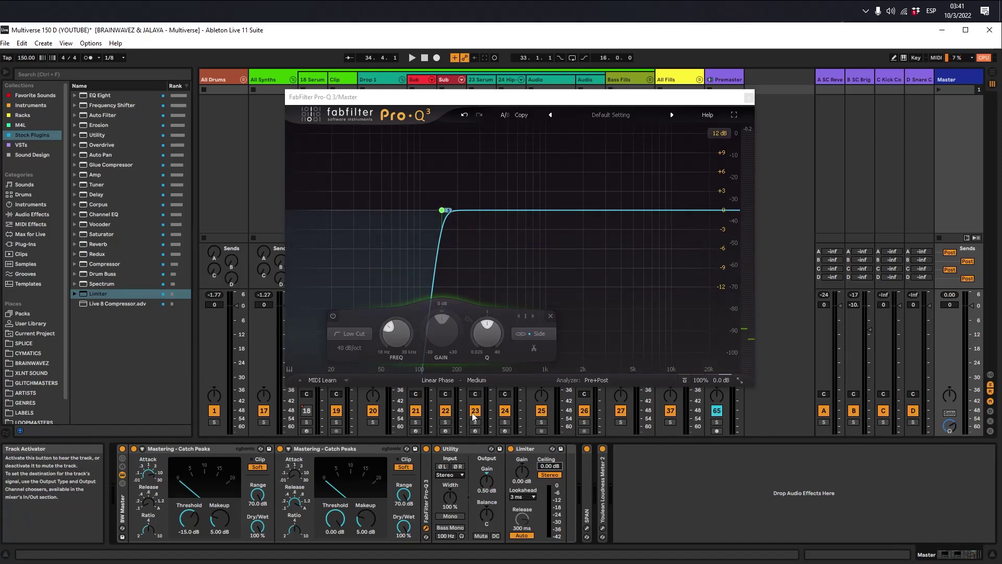
Play the mix and check SPAN's live side spectrum, now empty below about 100 Hz
{"action": "key", "text": "space"}
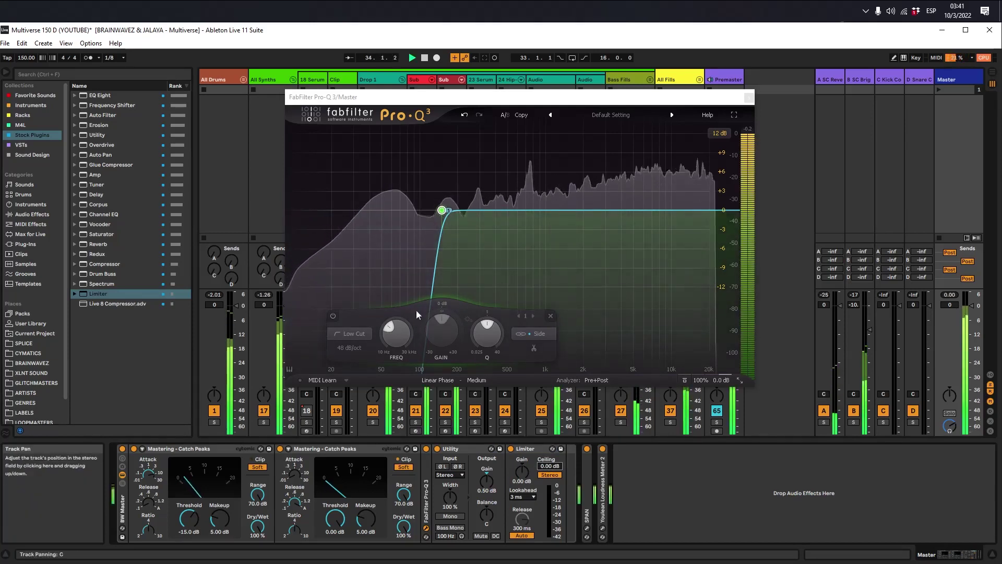
{"action": "left_click", "coordinate": [587, 528]}
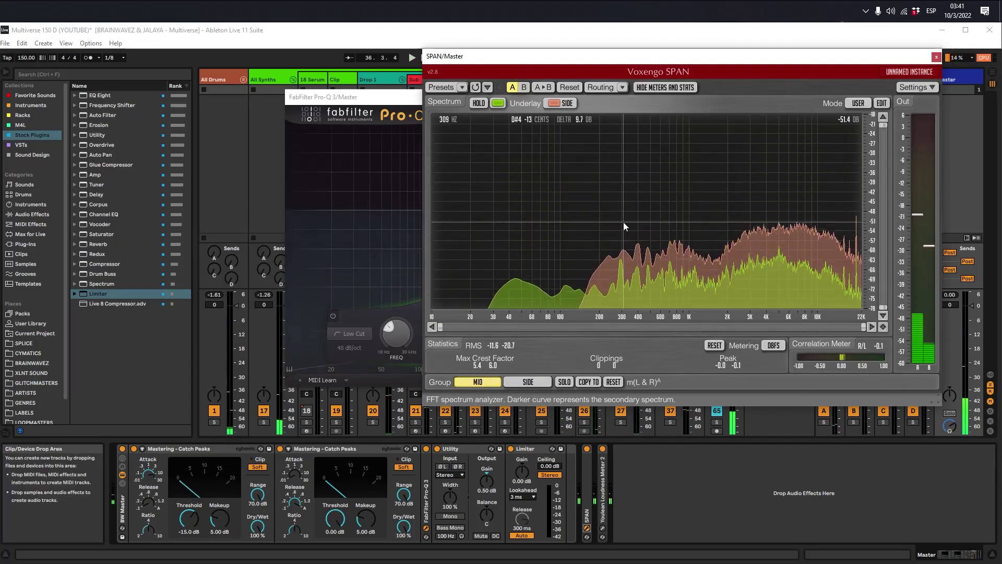
{"action": "key", "text": "space"}
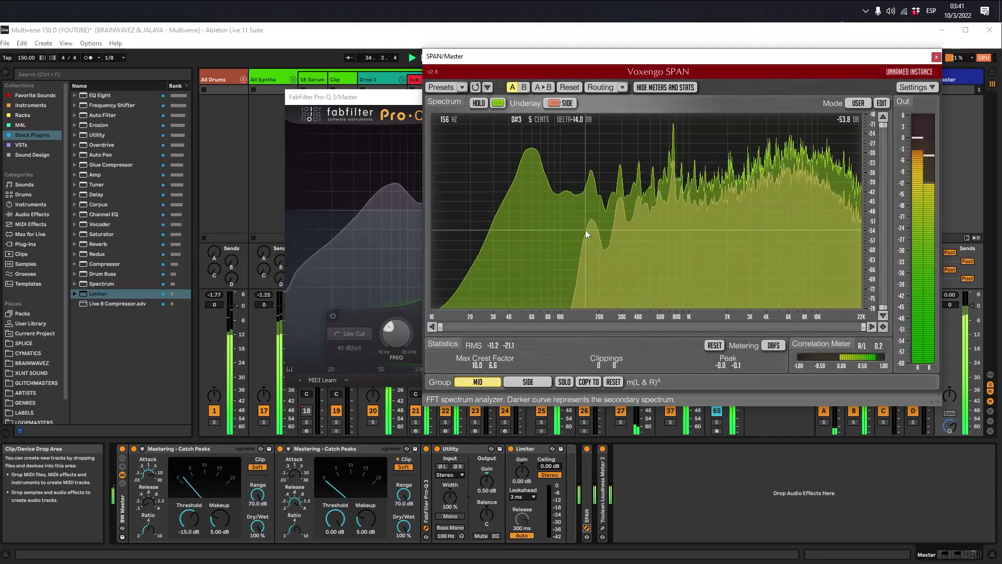
{"action": "key", "text": "space"}
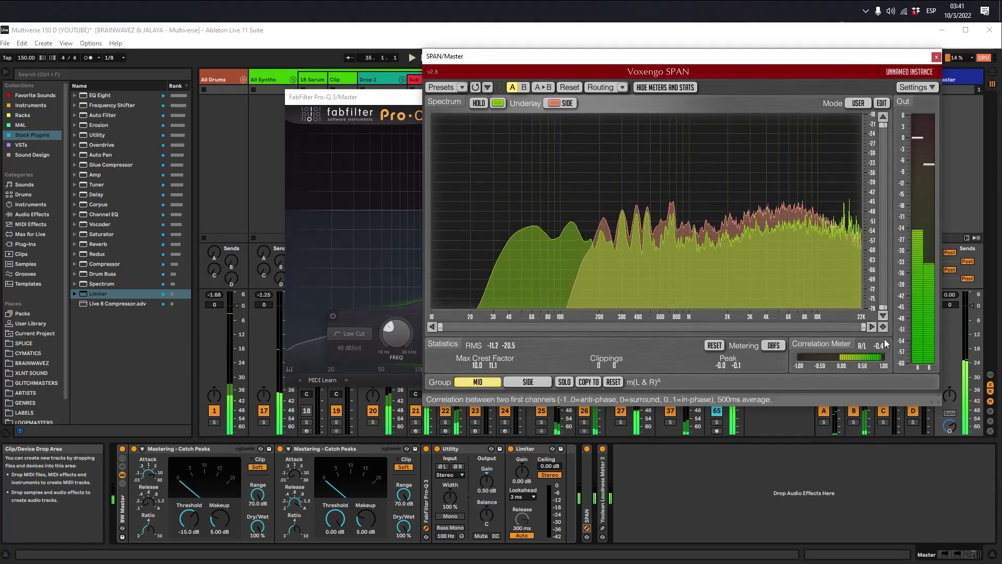
Close the SPAN and Pro-Q 3 windows and fit the whole song in the Arrangement view
{"action": "left_click", "coordinate": [936, 55]}
{"action": "left_click", "coordinate": [749, 97]}
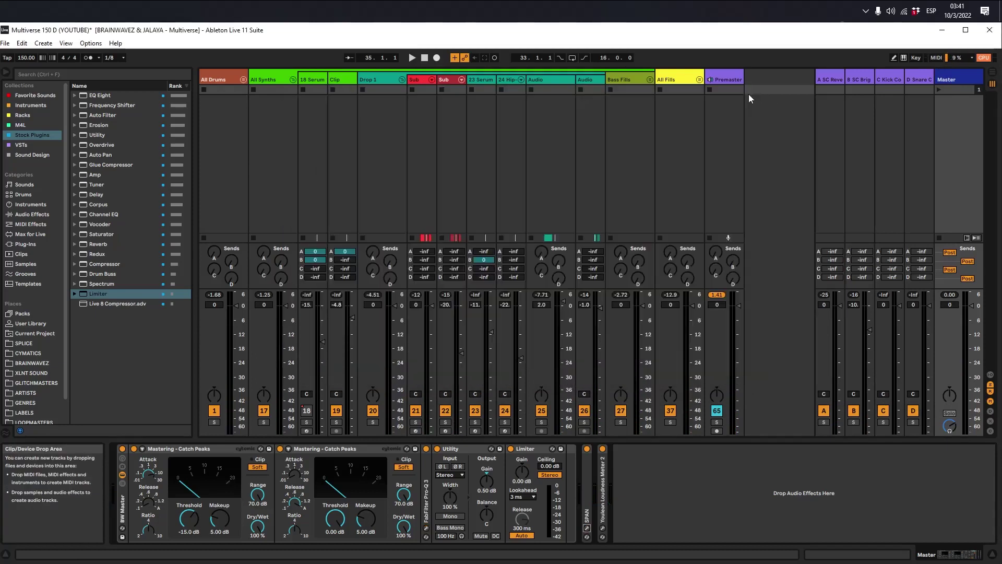
{"action": "key", "text": "Tab"}
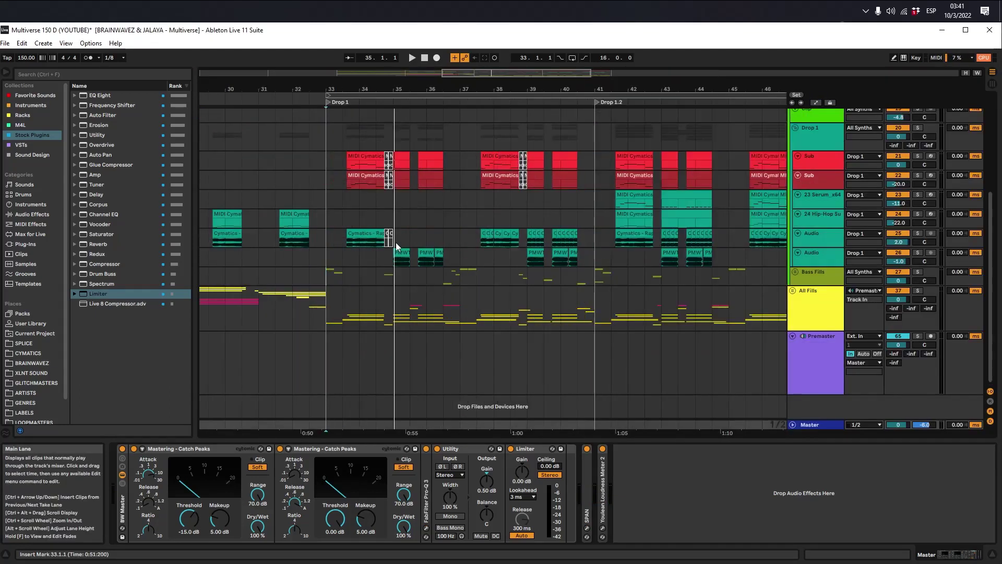
{"action": "key", "text": "w"}
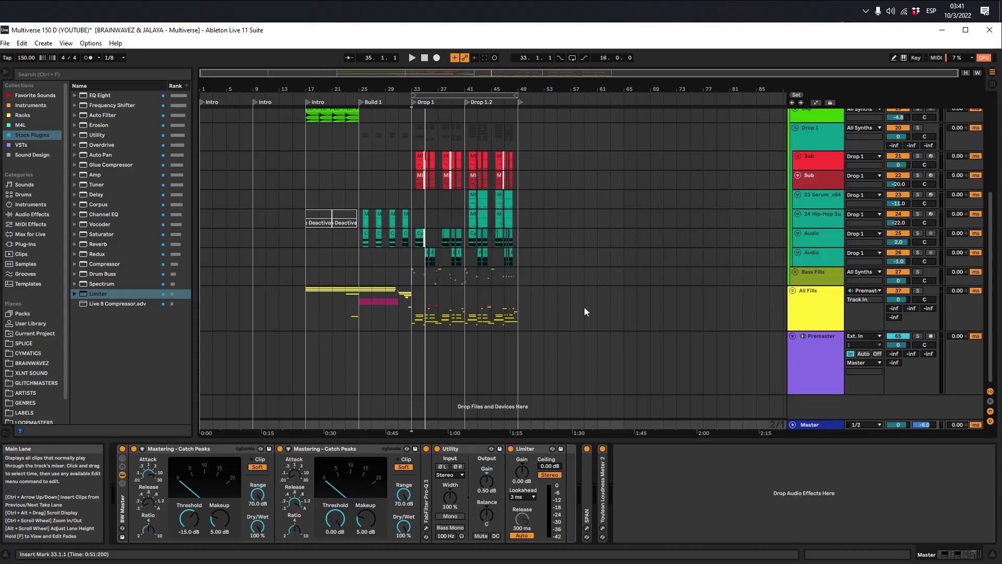
Reselect the Master track and end back in the Arrangement view
{"action": "left_click", "coordinate": [822, 372]}
{"action": "left_click", "coordinate": [813, 425]}
{"action": "left_click", "coordinate": [821, 376]}
{"action": "left_click", "coordinate": [820, 420]}
{"action": "key", "text": "Tab"}
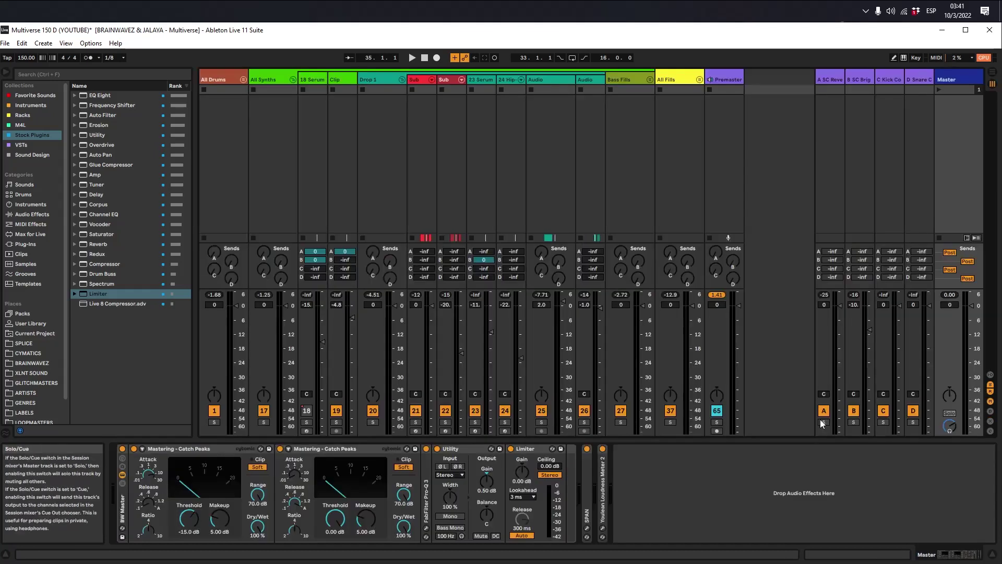
{"action": "key", "text": "Tab"}
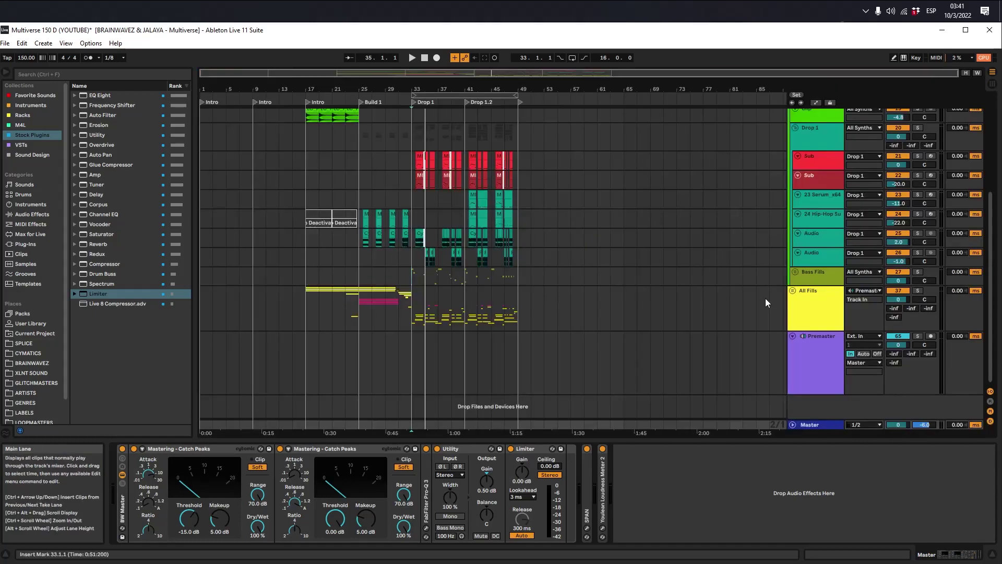